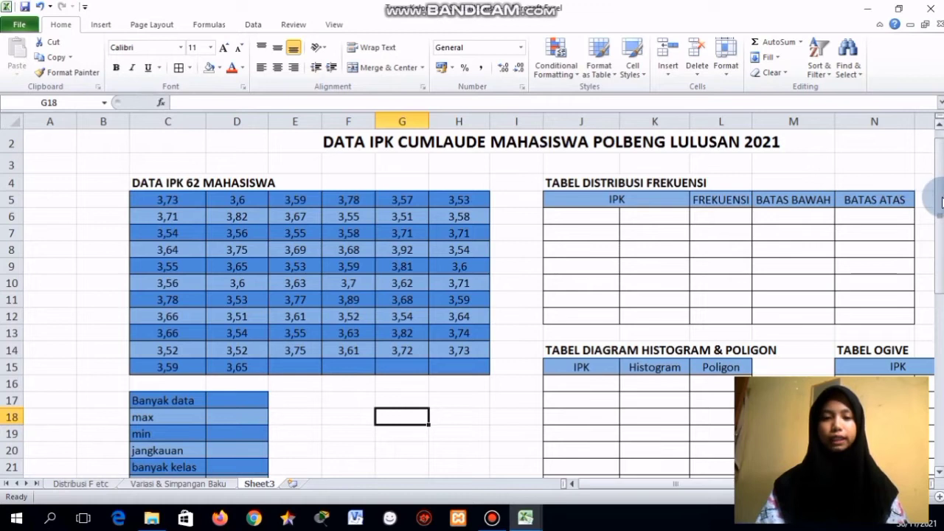
Calculate the Banyak data value in D17 with COUNT over the IPK data range C5:H15
left_click(225, 403)
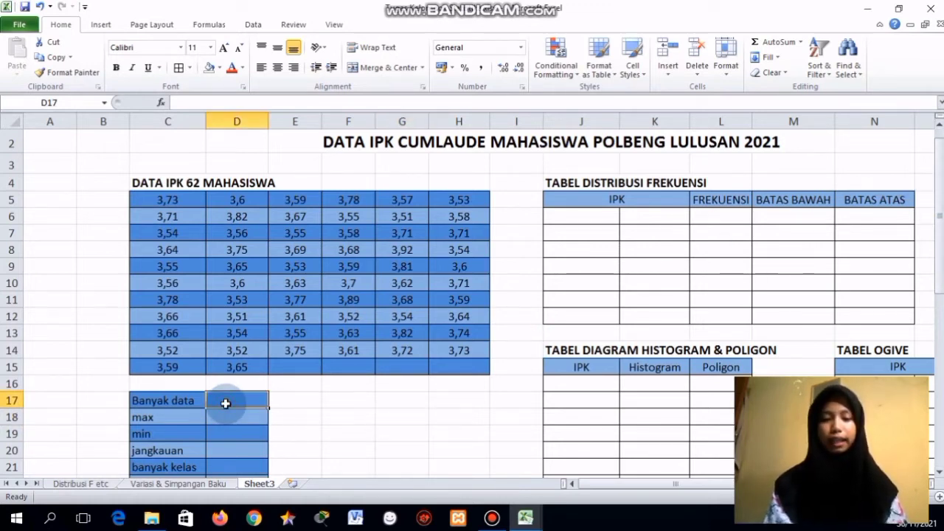
type("=cou")
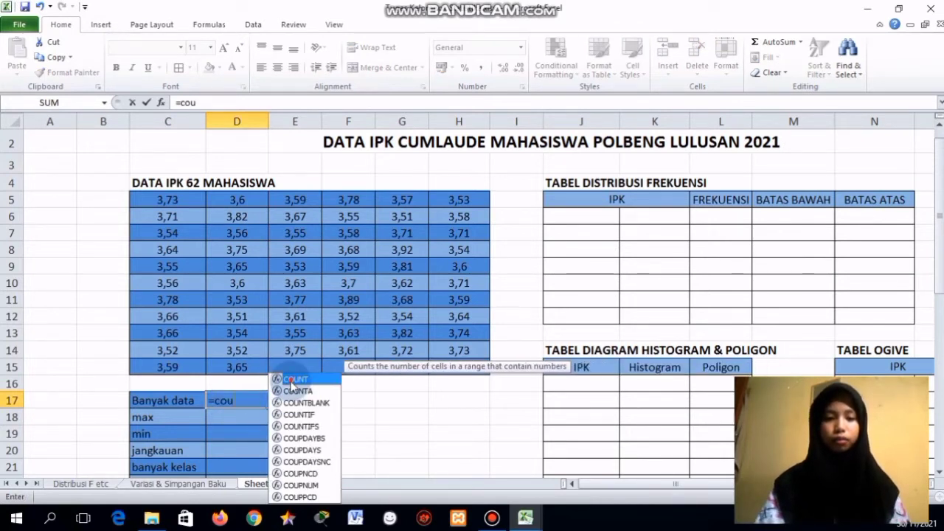
double_click(291, 381)
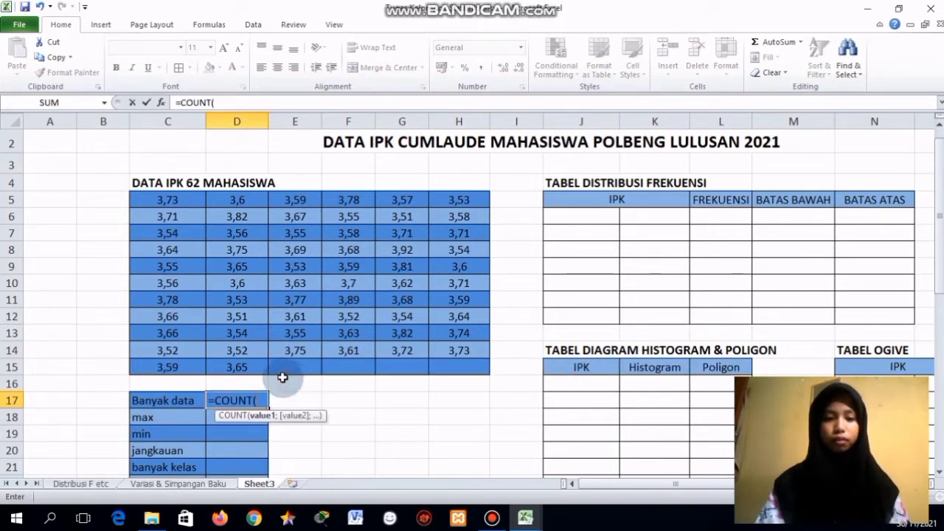
left_click_drag(155, 197, 460, 367)
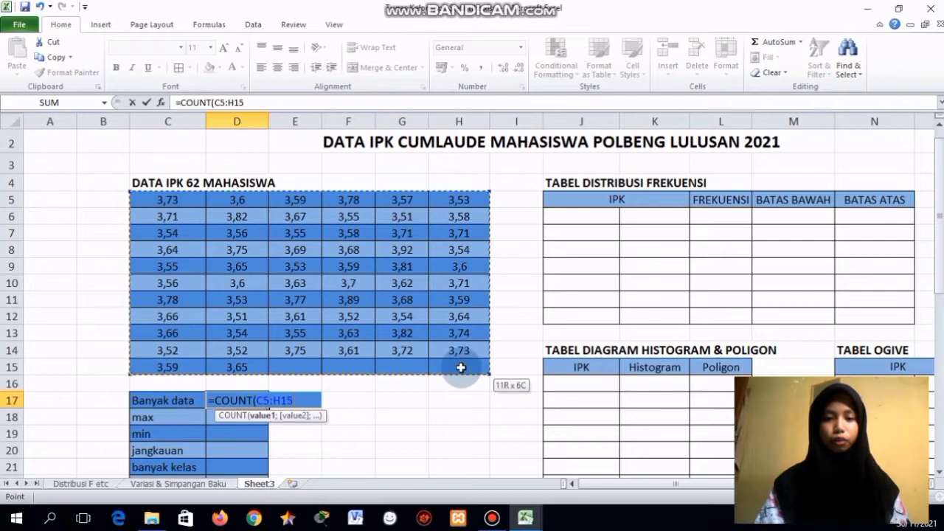
key("Return")
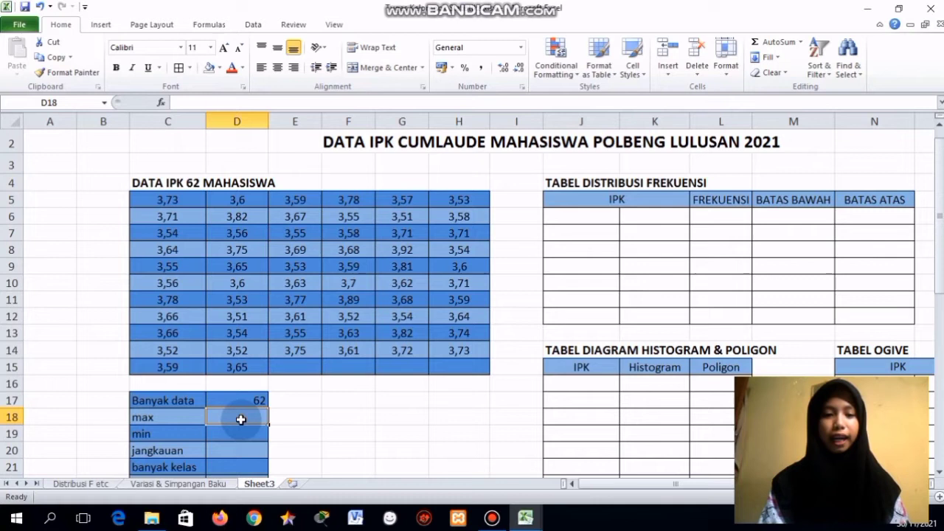
Calculate the max value in D18 with MAX over the IPK data range C5:H15
type("=")
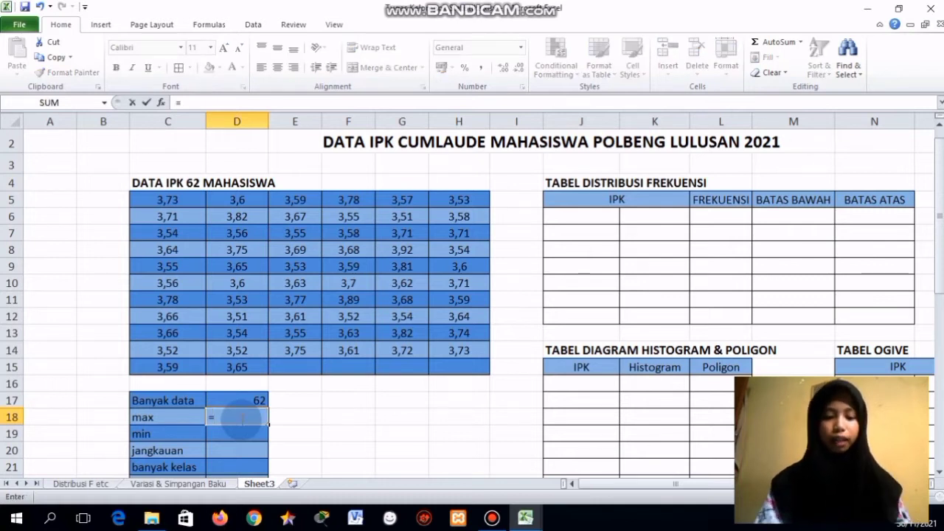
type("max")
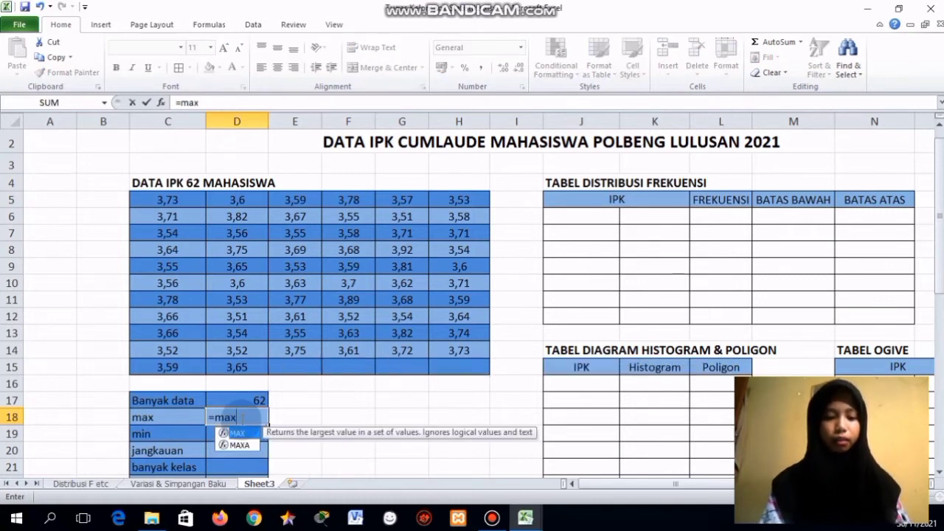
double_click(234, 433)
left_click_drag(169, 196, 472, 367)
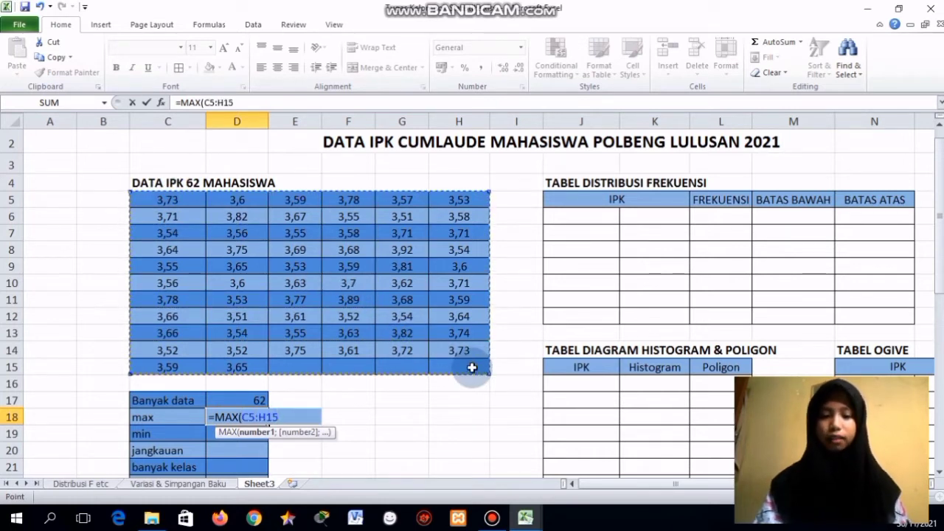
key("Return")
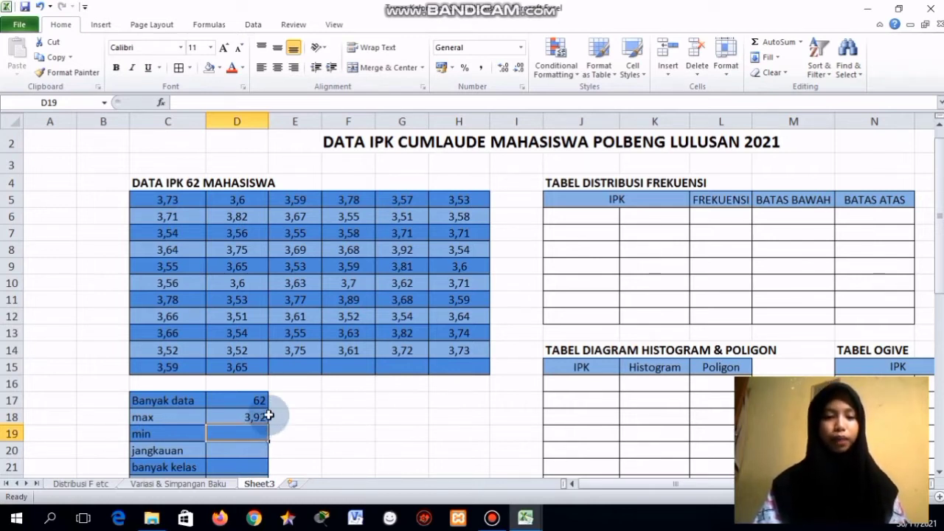
left_click(262, 402)
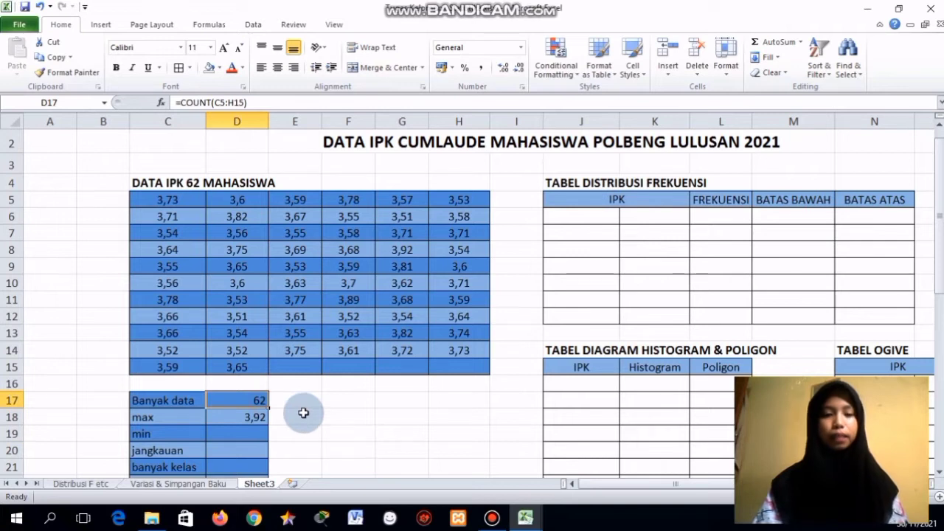
Calculate the min value in D19 with MIN over the IPK data range C5:H15
left_click(255, 435)
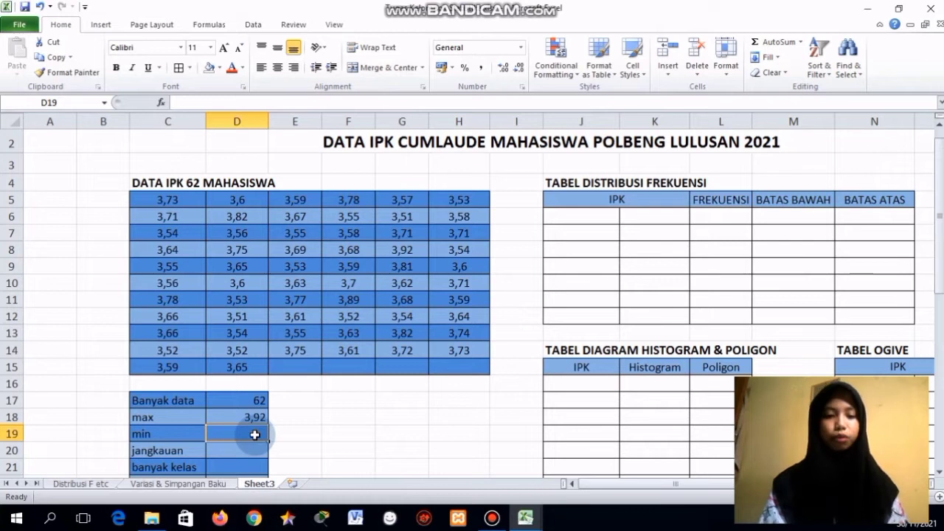
type("=min")
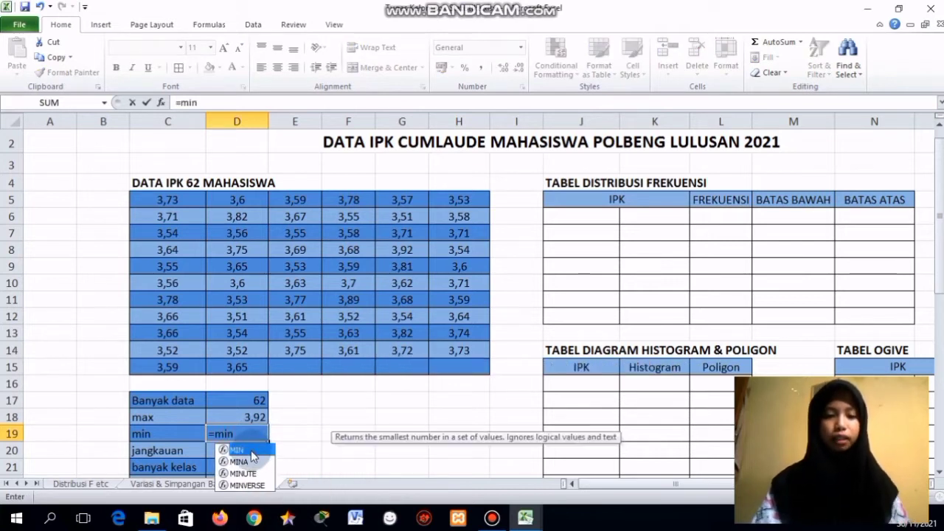
double_click(251, 451)
left_click(172, 199)
left_click_drag(172, 198, 452, 365)
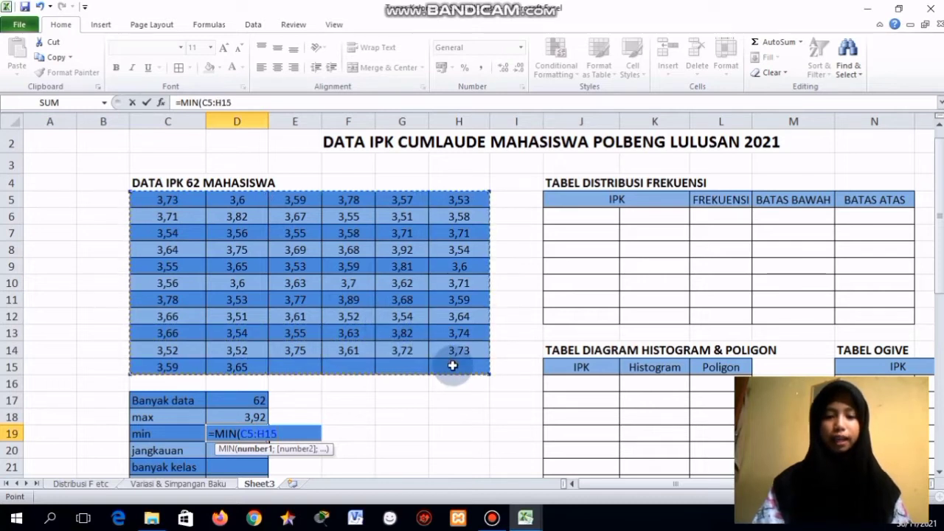
key("Return")
Calculate the jangkauan in D20 by subtracting the min from the max with =D18-D19
left_click_drag(941, 251, 941, 266)
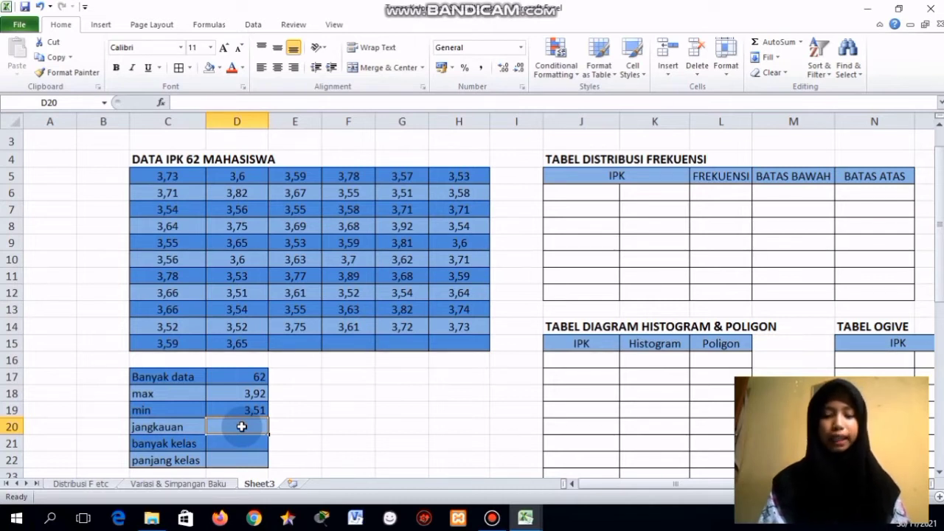
type("=")
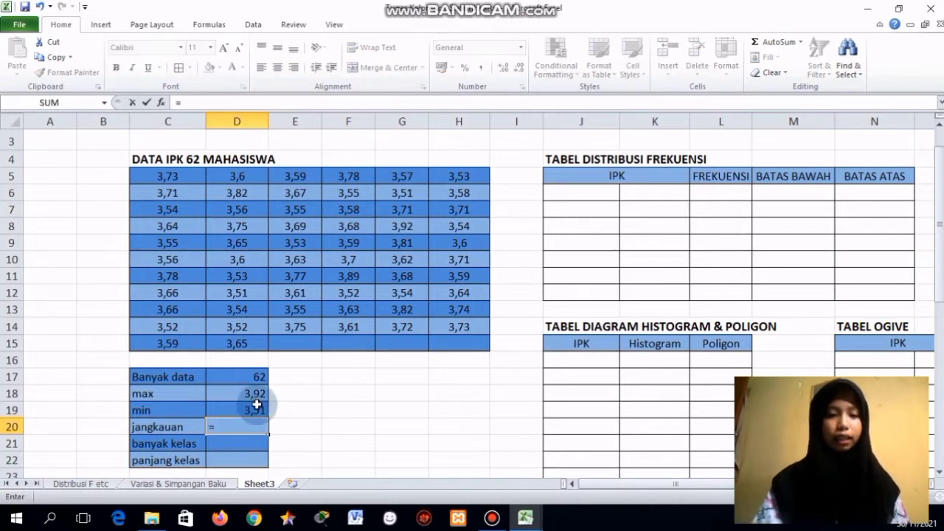
left_click(257, 396)
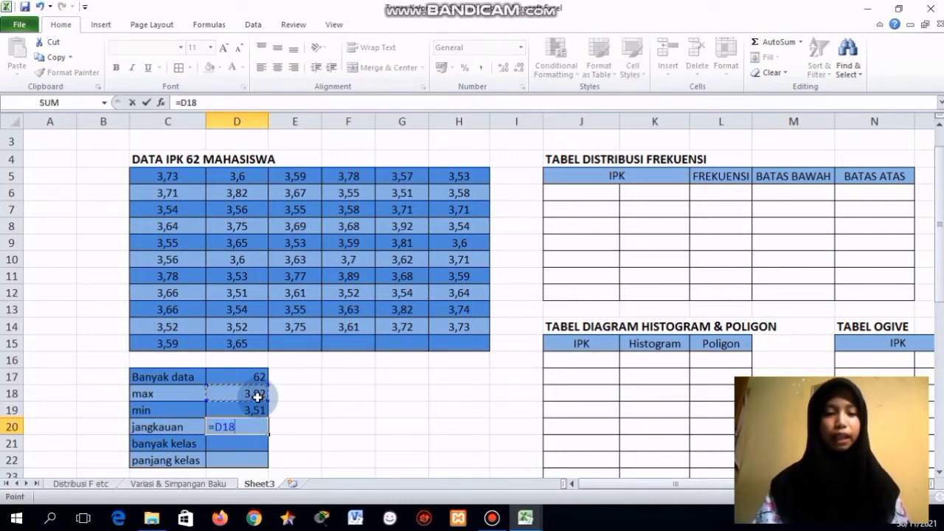
type("-")
left_click(257, 411)
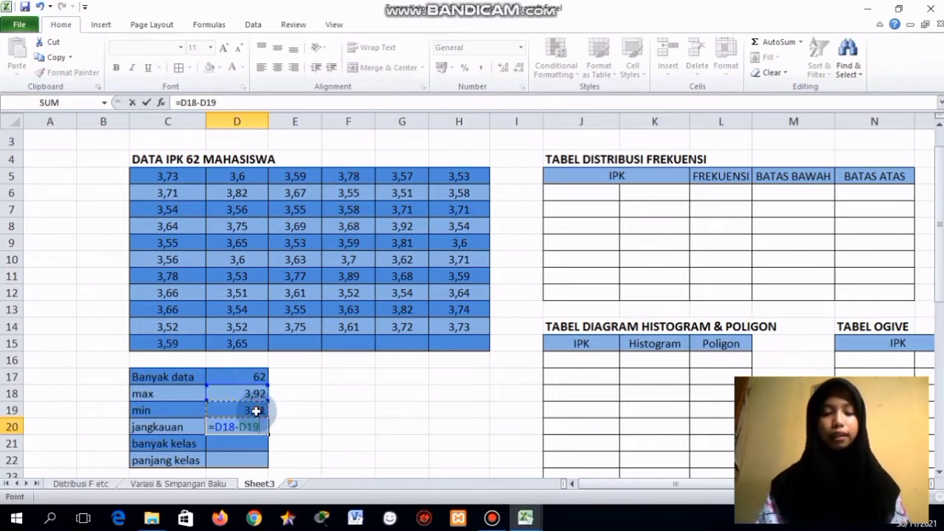
key("Return")
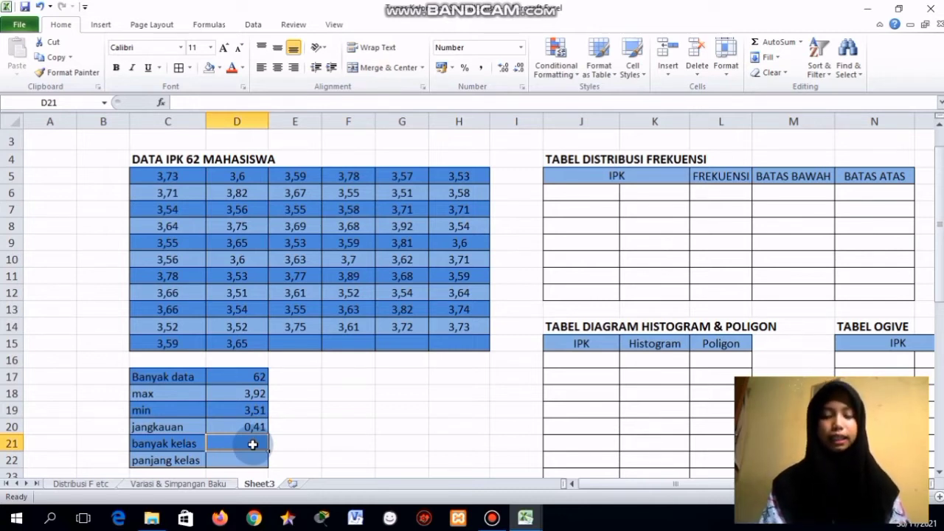
Calculate the banyak kelas in D21 with the formula =1+3,3*LOG(62)
type("=1+3,3")
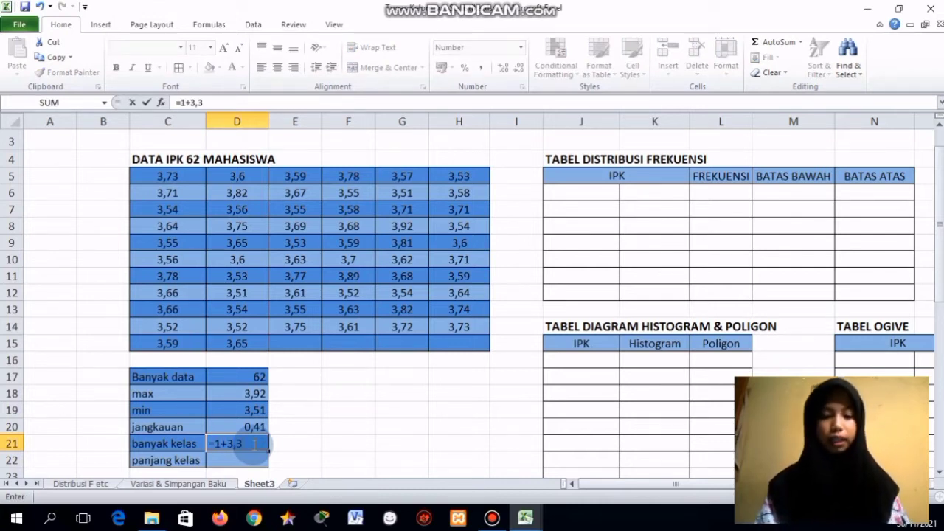
type("*")
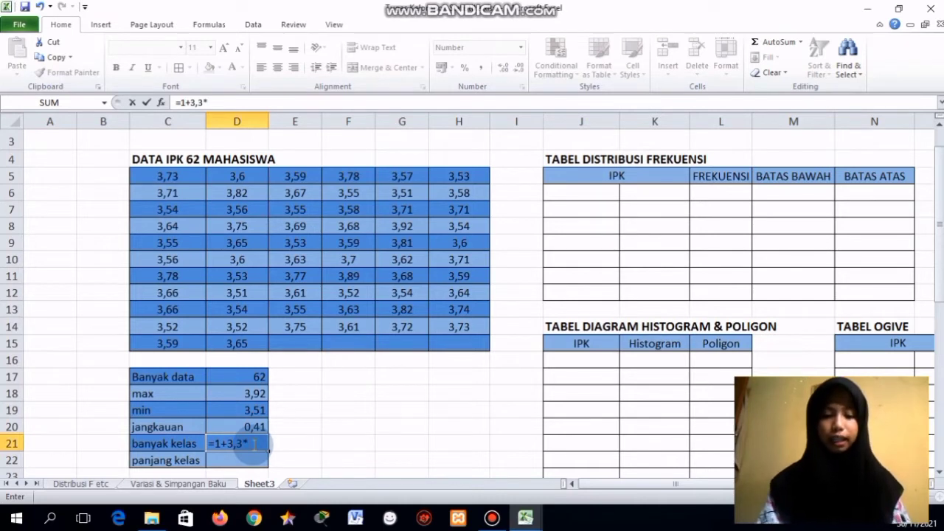
type("LO")
double_click(289, 403)
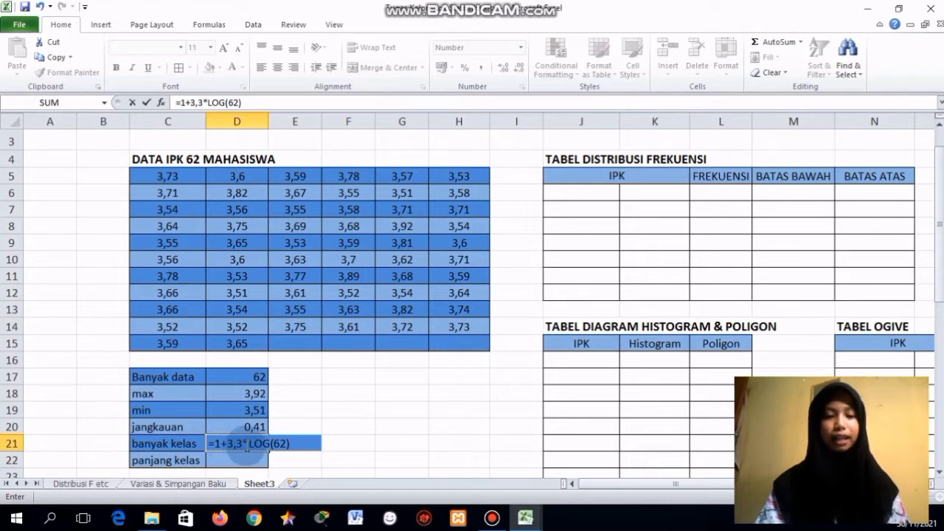
mouse_move(271, 450)
left_mouse_down()
mouse_move(295, 446)
mouse_move(286, 446)
left_mouse_up()
left_click(294, 444)
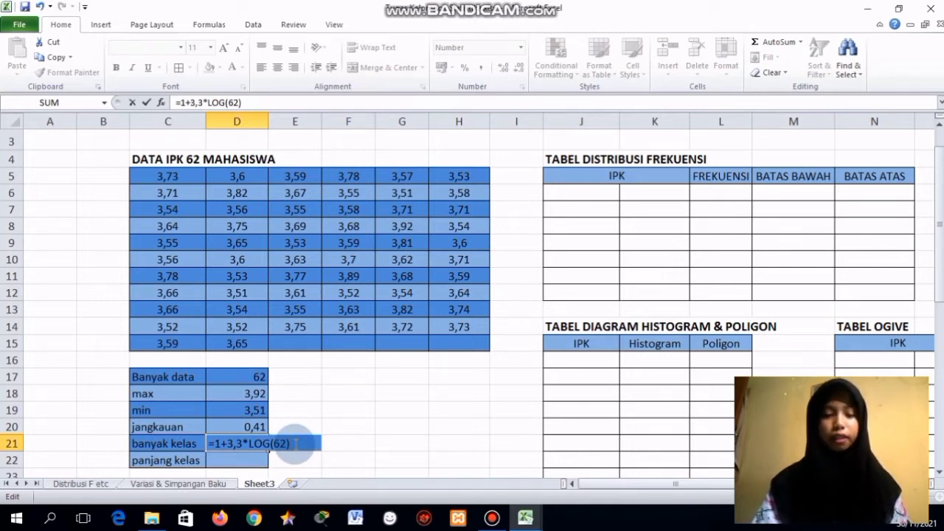
key("Return")
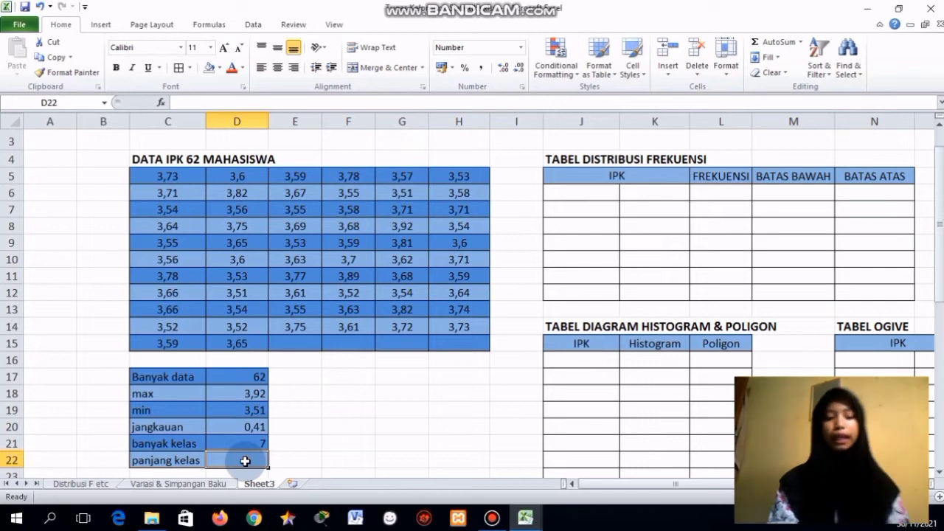
Calculate the panjang kelas in D22 by dividing the jangkauan by the banyak kelas with =D20/D21
type("=")
left_click(257, 428)
type("/")
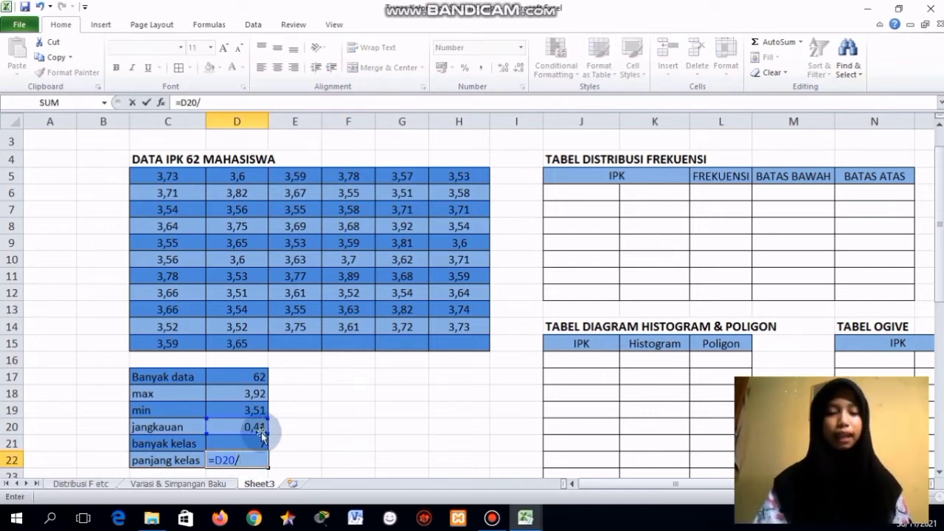
left_click(258, 446)
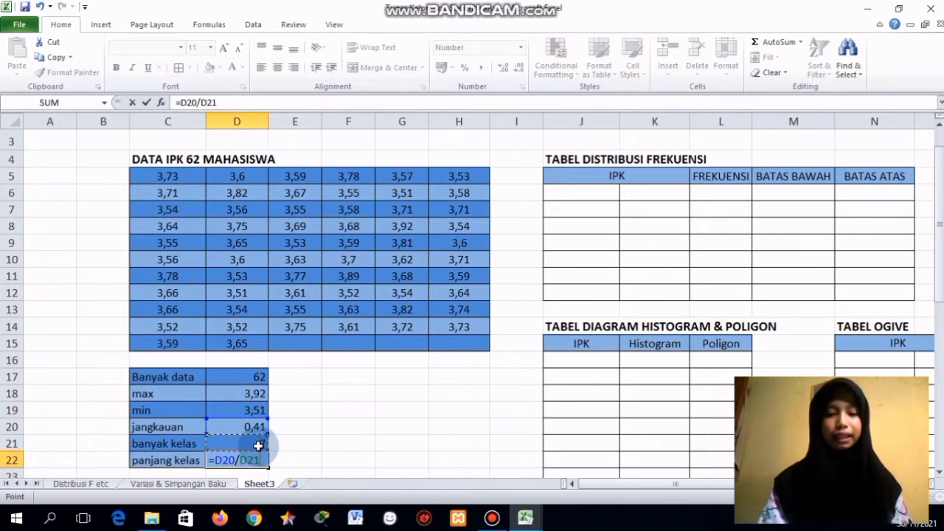
key("Return")
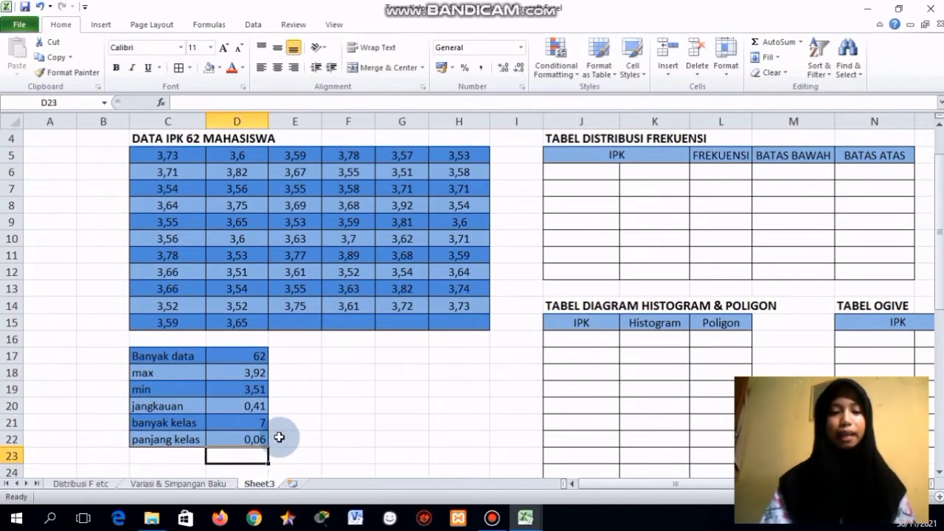
key("Up")
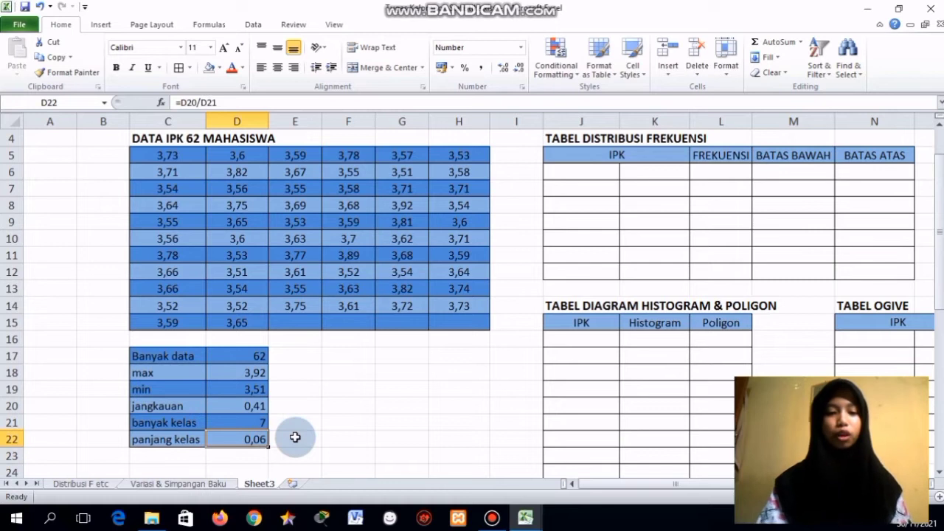
left_click_drag(117, 358, 312, 445)
left_click(401, 421)
Enter the minimum IPK 3,51 as the first class's lower value in J6 of the frequency distribution table
left_click_drag(931, 203, 782, 198)
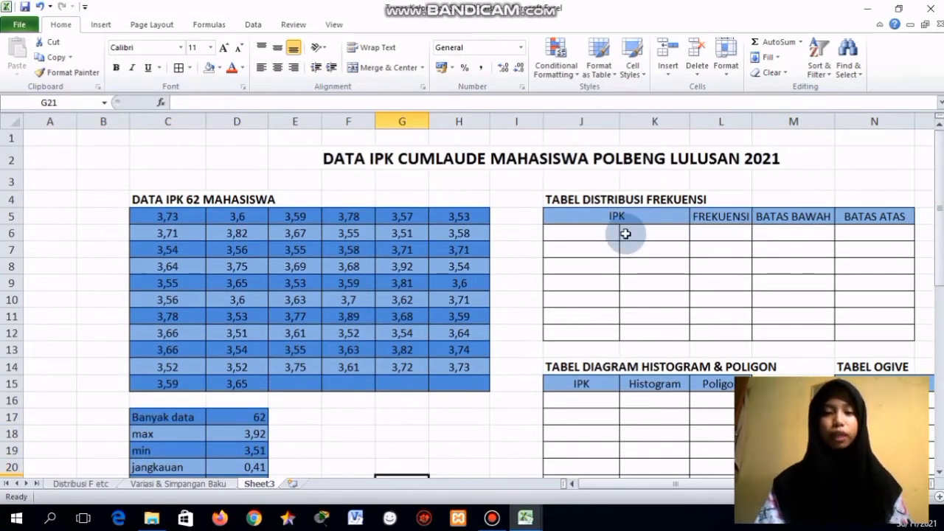
left_click_drag(626, 484, 639, 486)
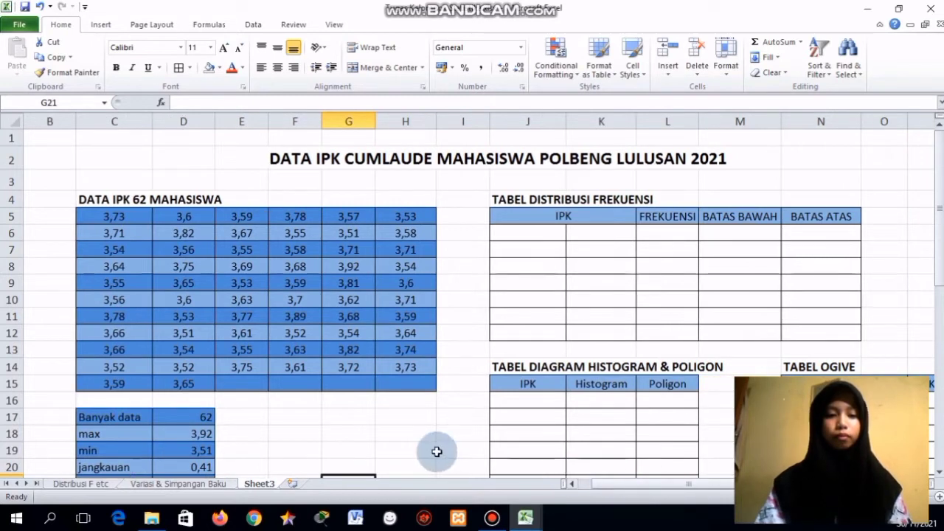
left_click(543, 233)
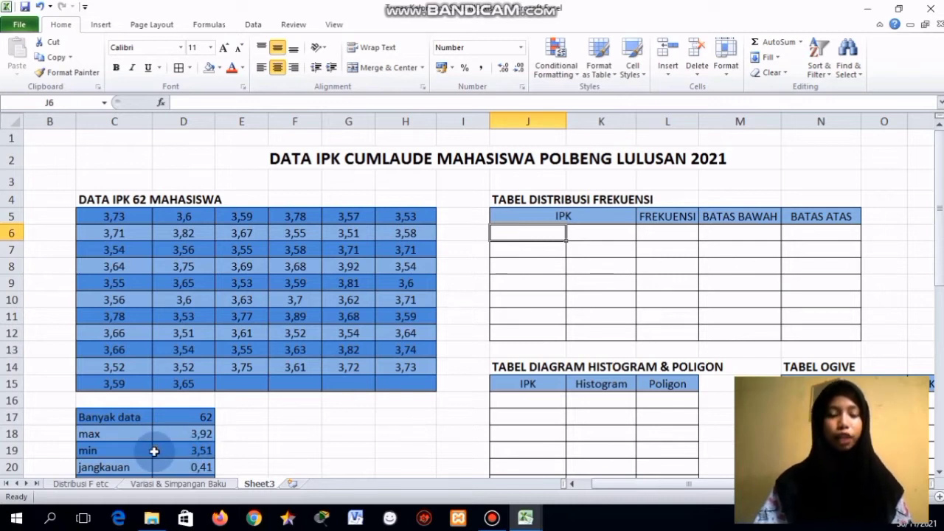
left_click(81, 448)
left_click(186, 449)
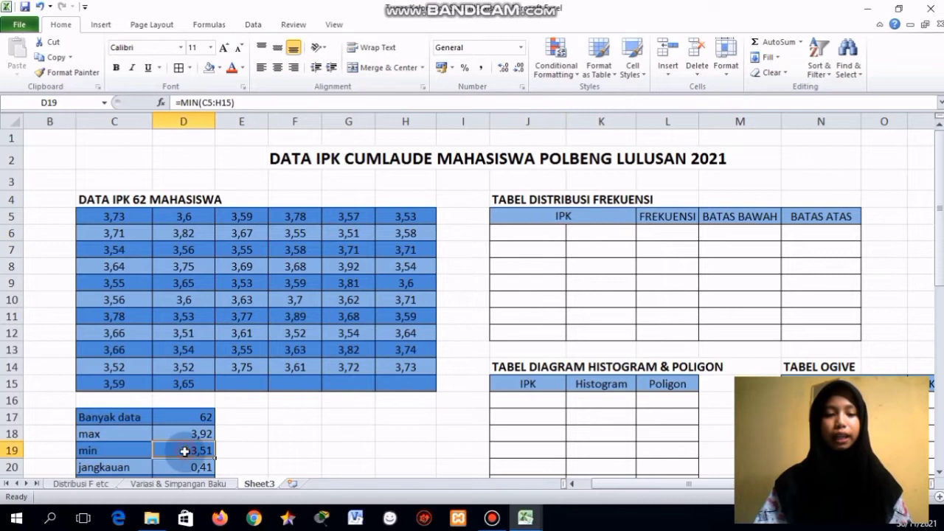
left_click(520, 233)
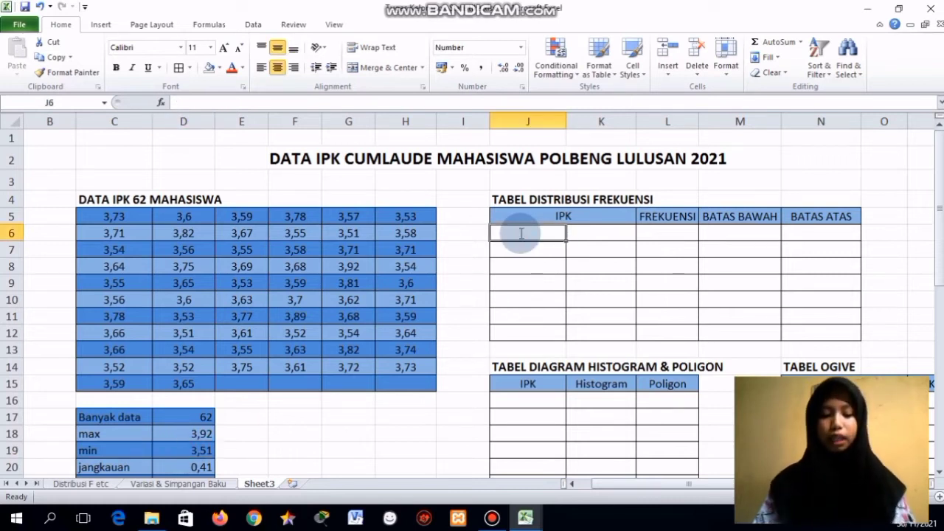
type("3,51")
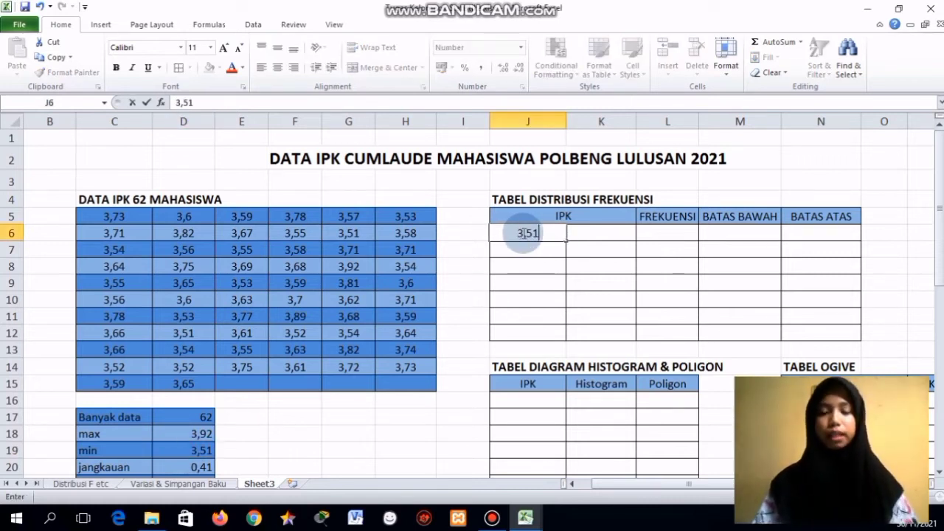
left_click(480, 245)
scroll(516, 236, "down", 1)
Enter 3,56 as the first class's upper value in K6 of the frequency distribution table
left_click(583, 216)
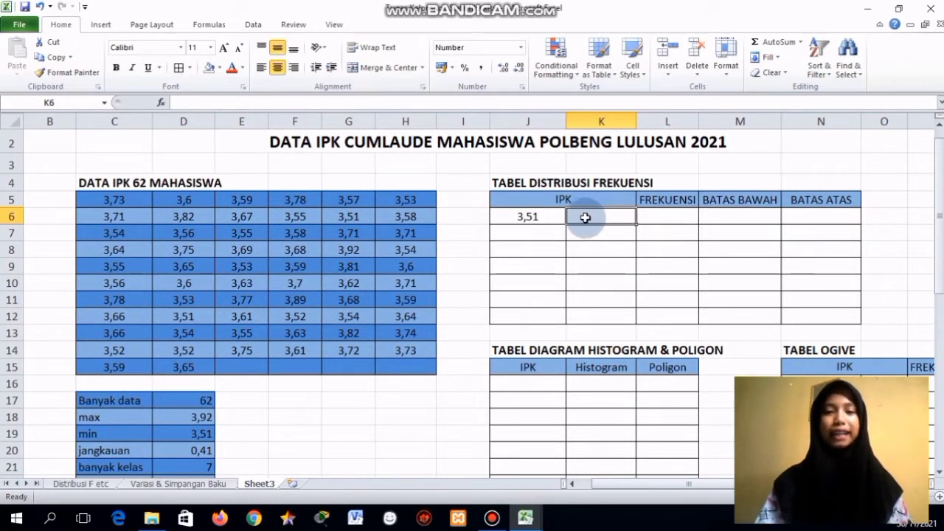
left_click(545, 215)
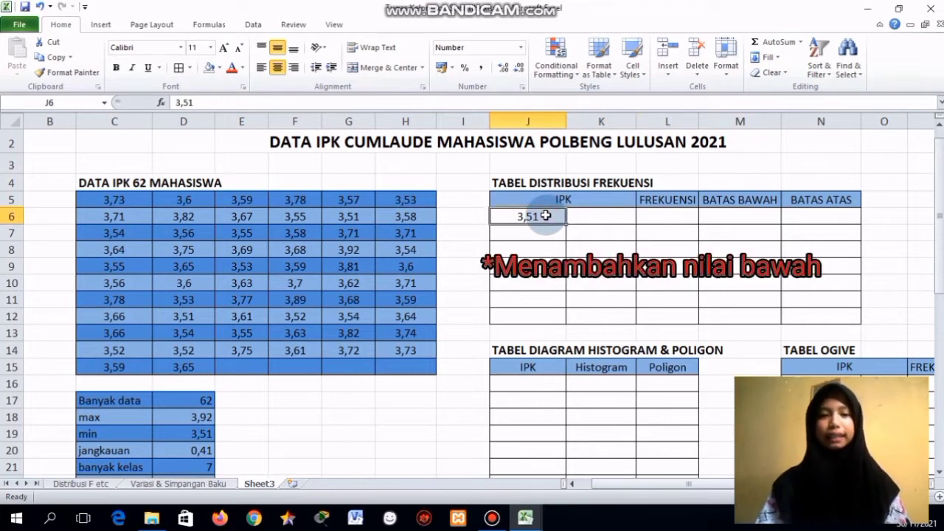
scroll(264, 408, "down", 1)
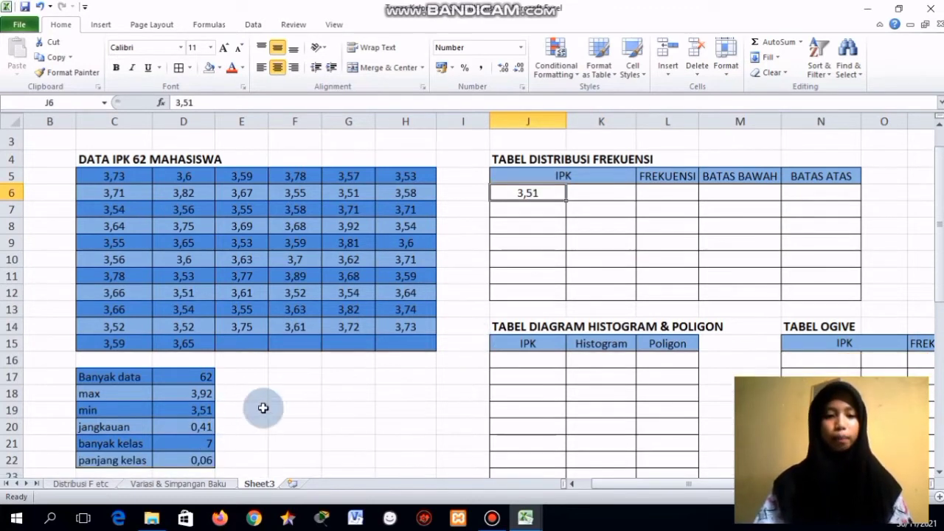
left_click(200, 459)
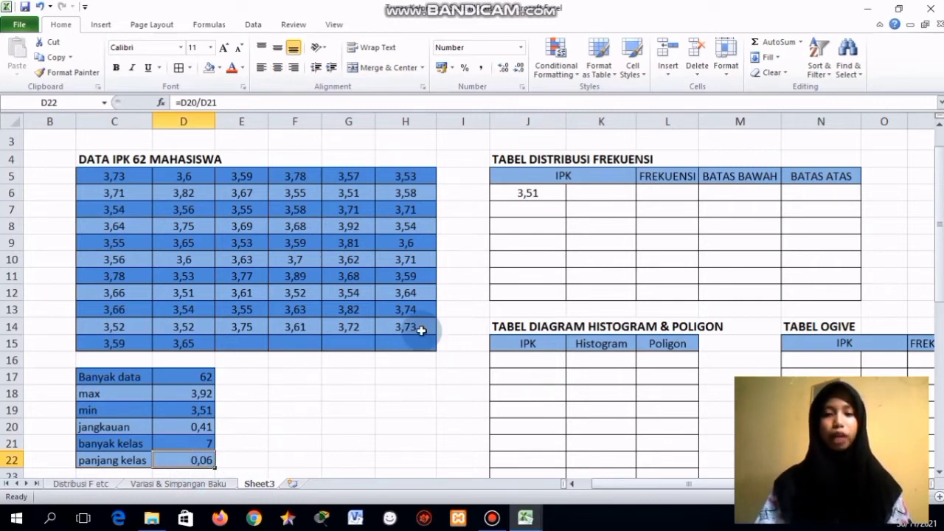
left_click(602, 197)
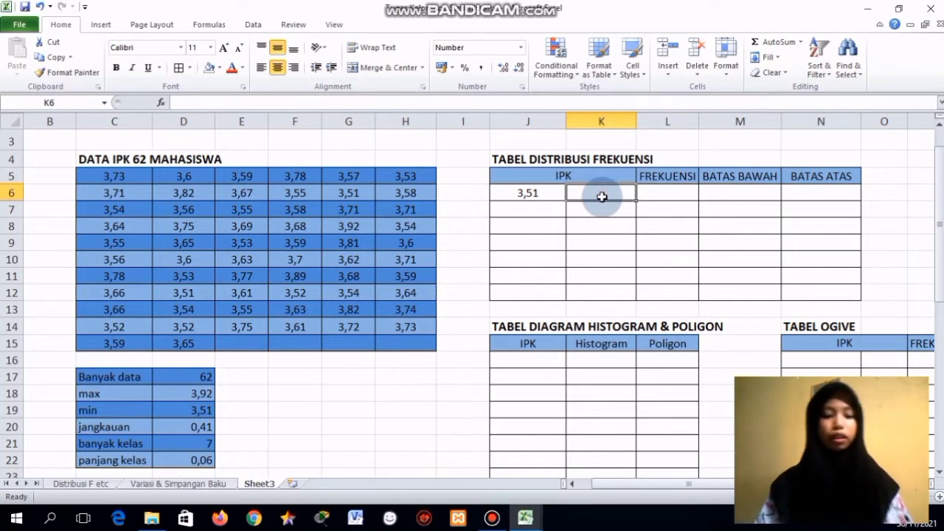
type("3")
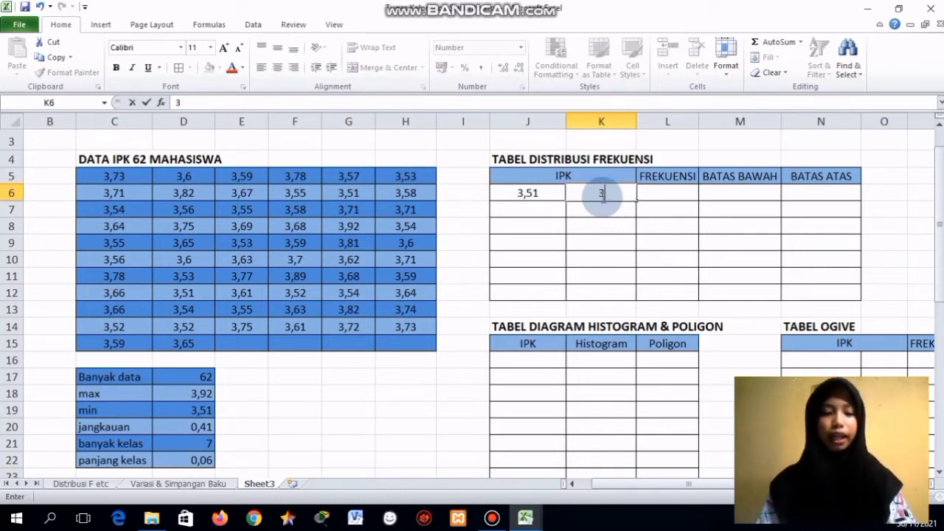
type(",56")
left_click(460, 221)
left_click_drag(526, 193, 599, 194)
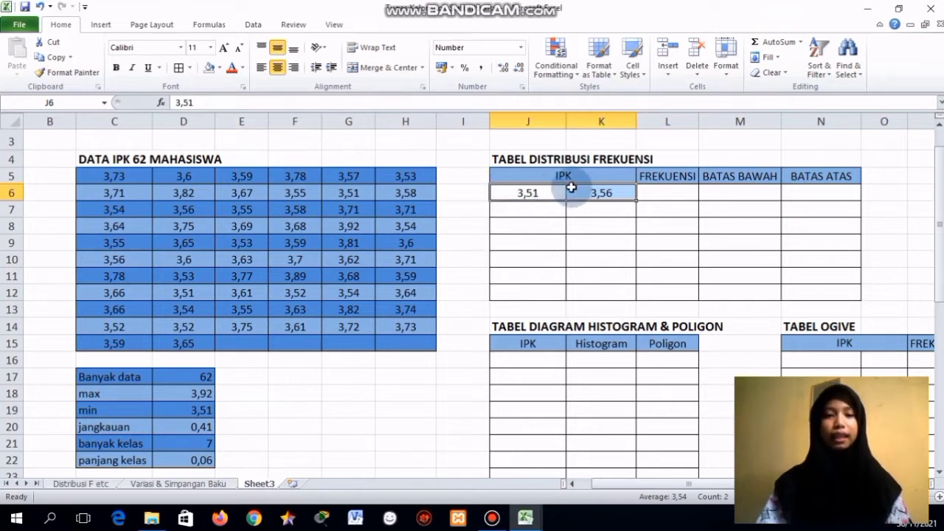
Enter the second class's lower value 3,57 in J7 and its upper value 3,62 in K7
left_click(527, 205)
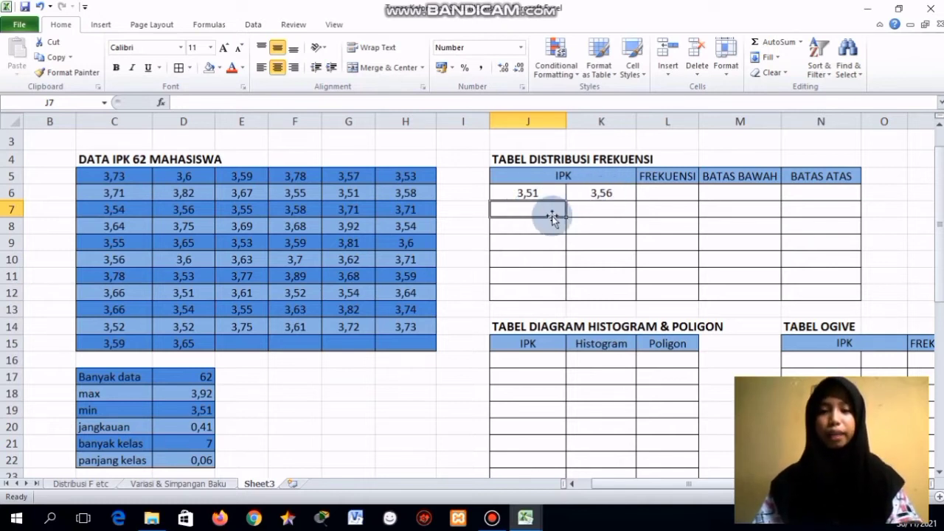
type("3,57")
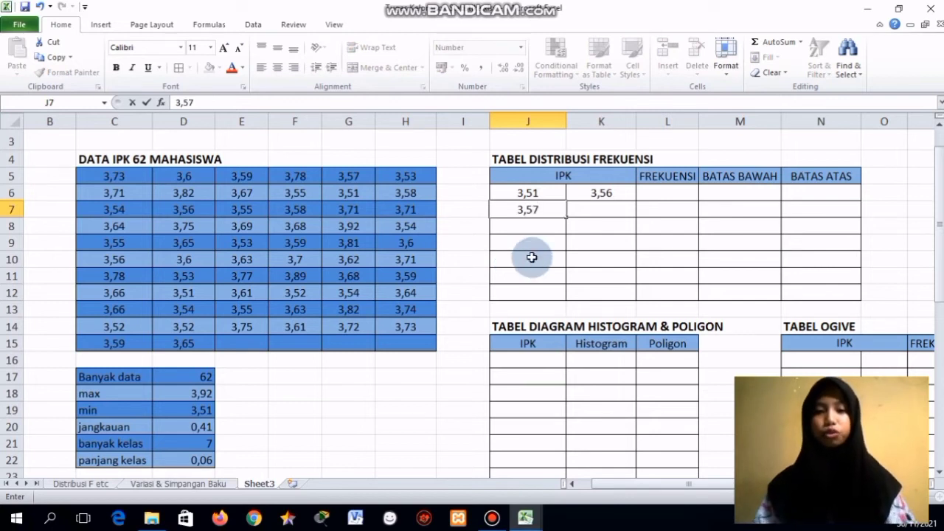
left_click(607, 194)
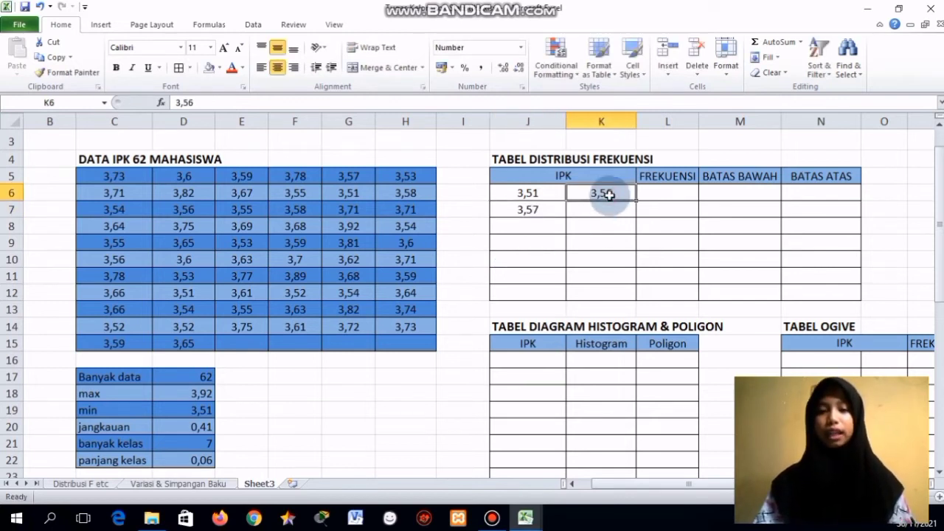
left_click(536, 210)
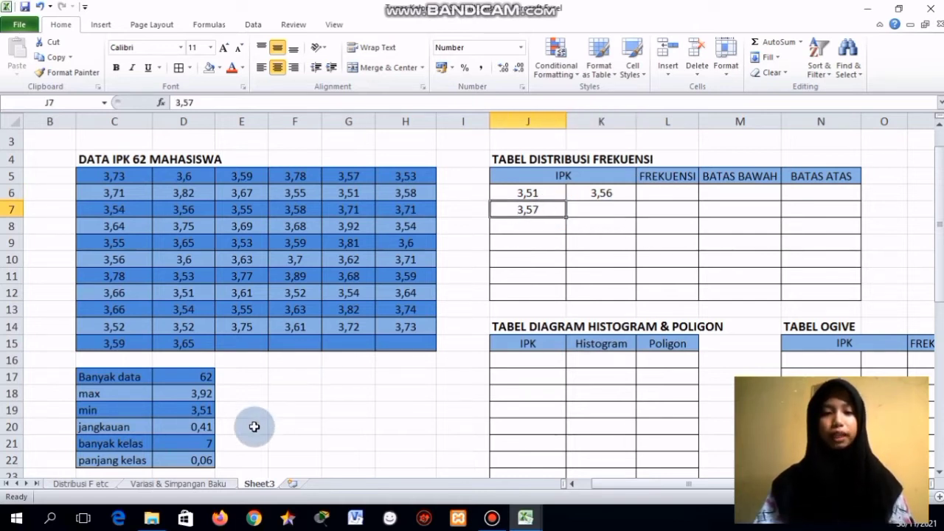
left_click(200, 462)
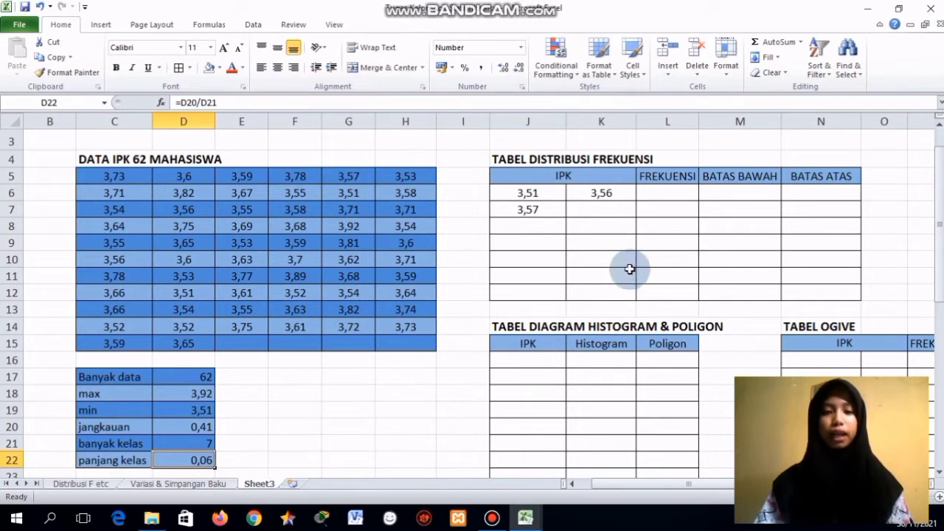
left_click(594, 212)
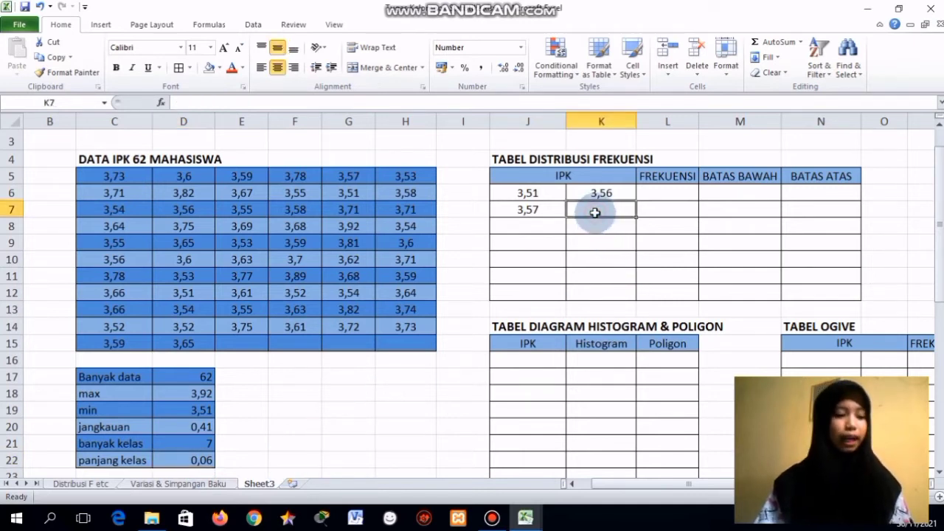
type("3,62")
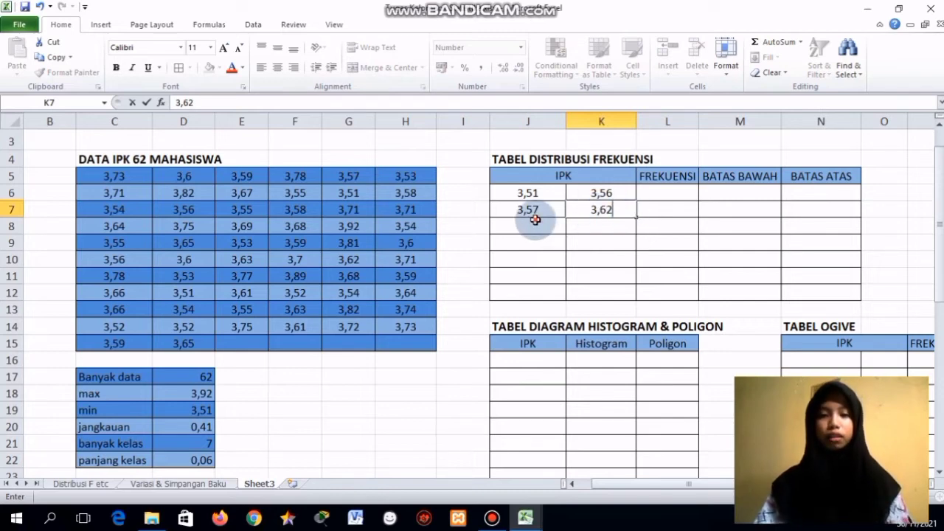
left_click(535, 220)
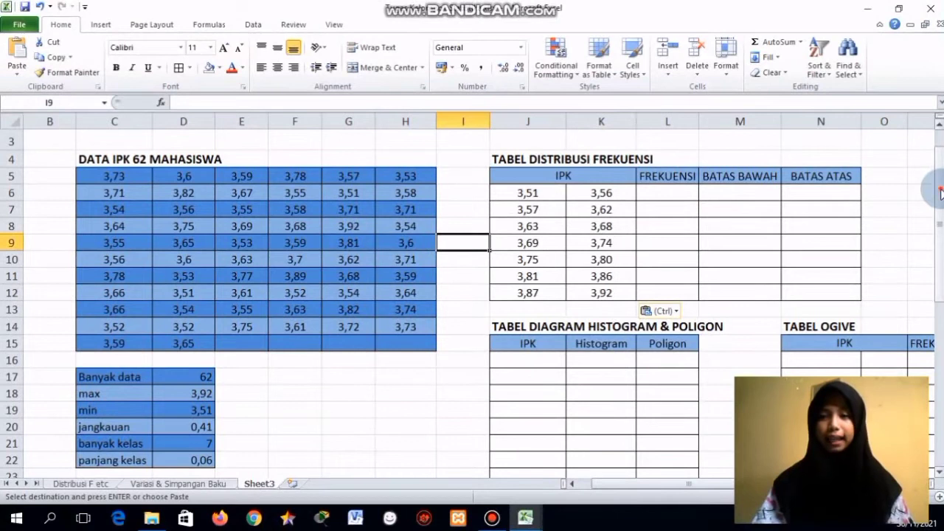
Check the IPK class rows against the banyak kelas in D21 and examine the empty frekuensi column
left_click_drag(940, 188, 941, 198)
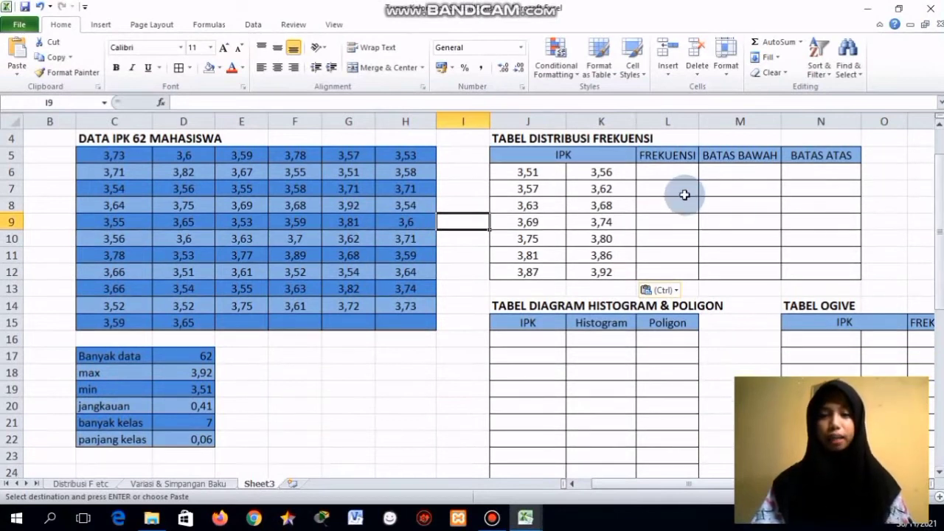
left_click(527, 173)
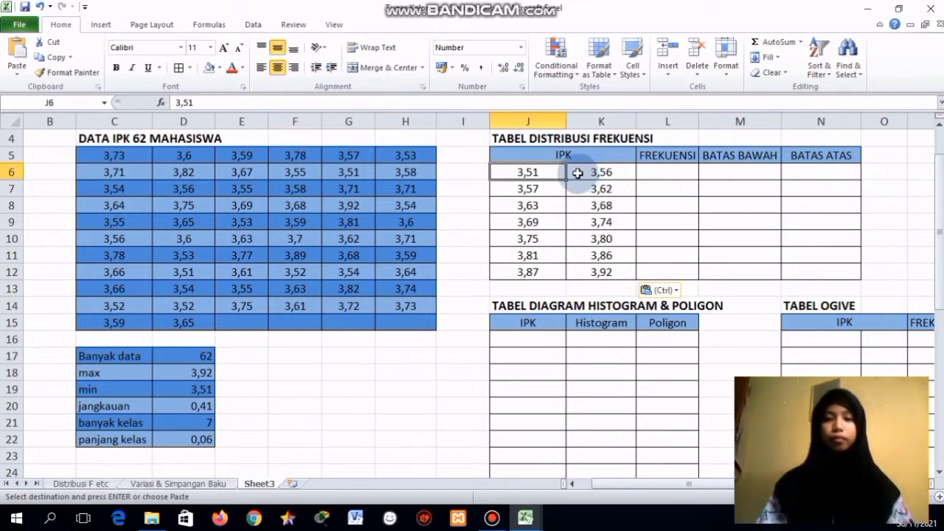
left_click(200, 423)
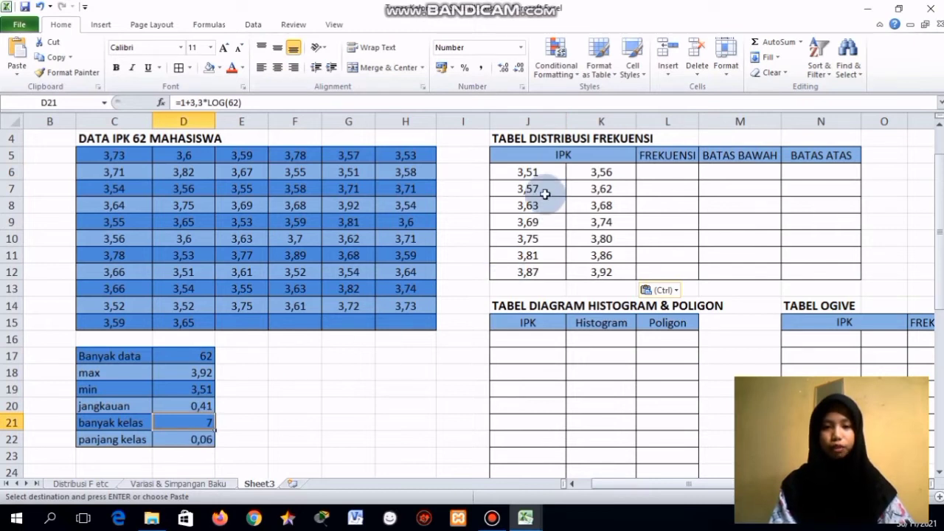
left_click_drag(533, 175, 581, 173)
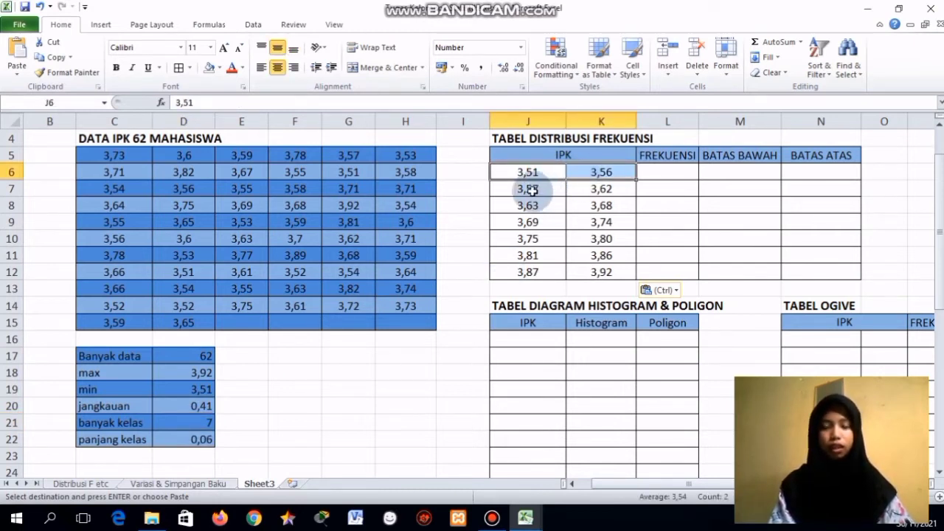
left_click(474, 174)
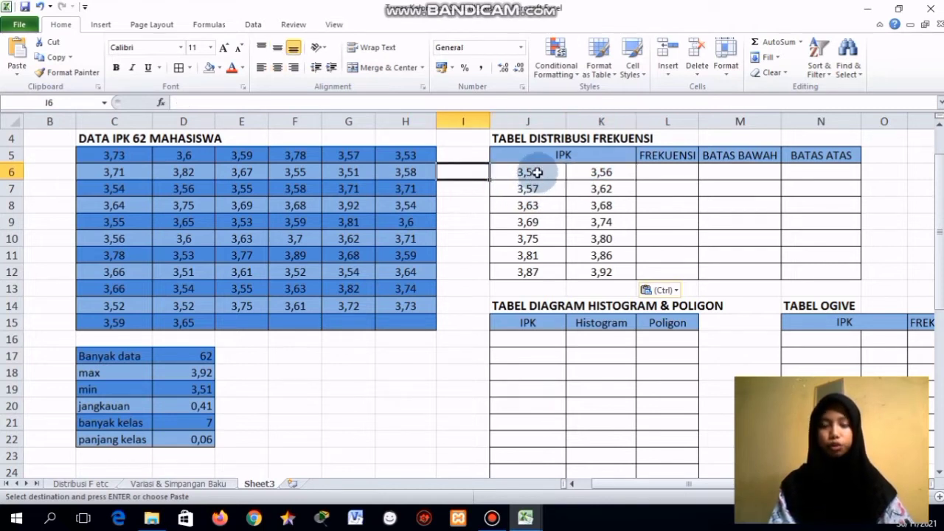
left_click_drag(538, 171, 576, 219)
left_click(557, 192)
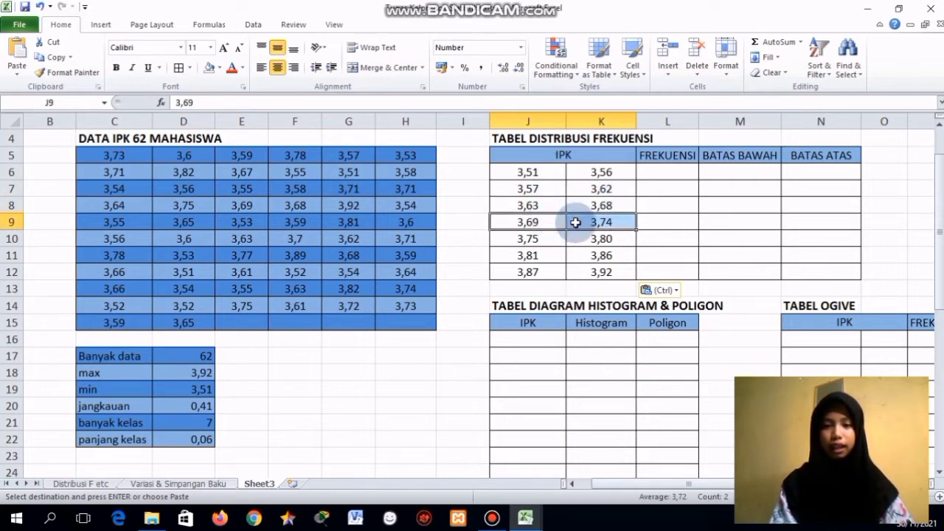
left_click_drag(529, 242, 579, 272)
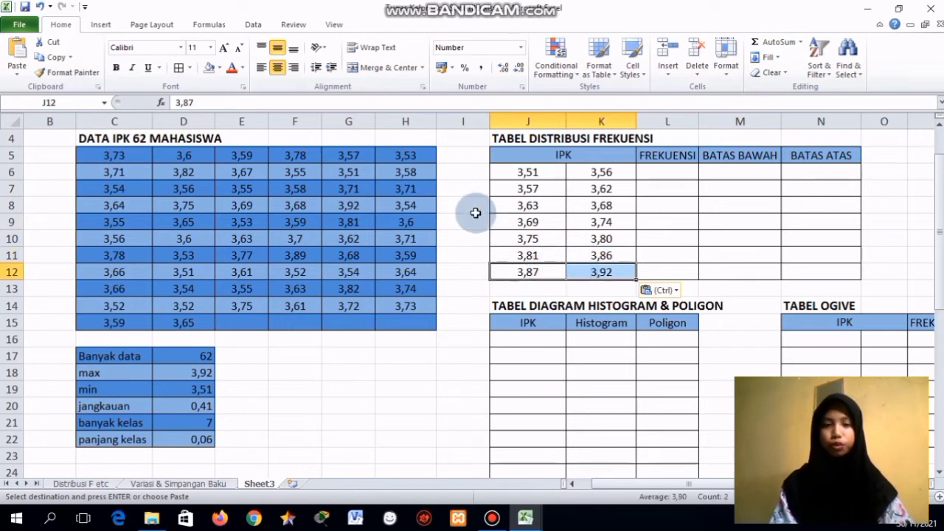
left_click(663, 168)
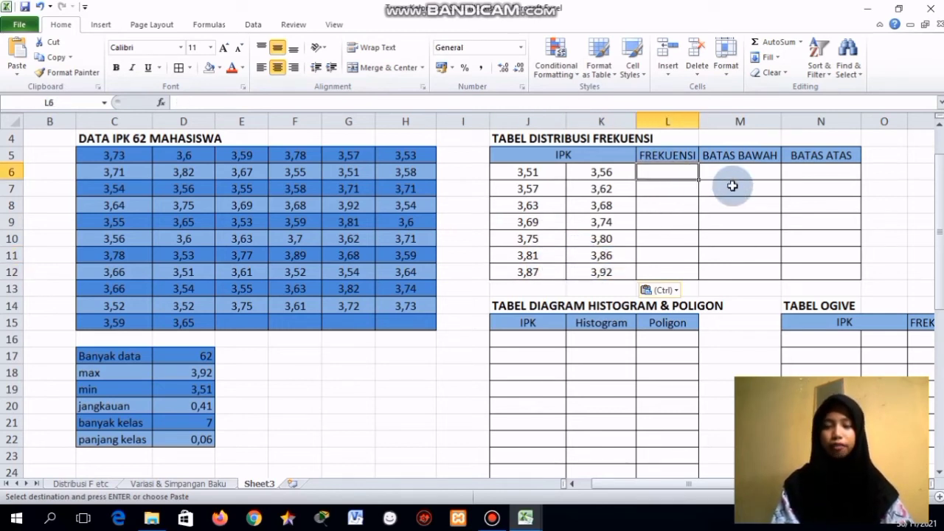
left_click(867, 174)
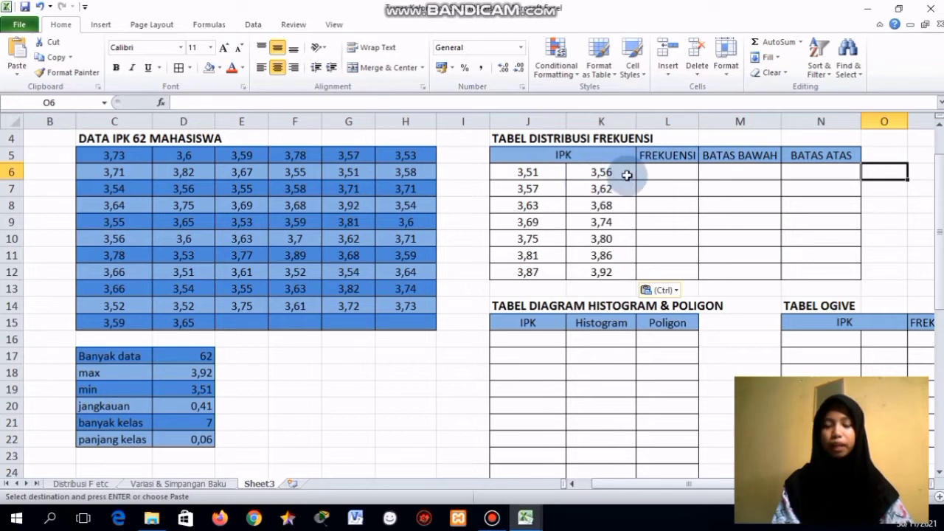
left_click(653, 170)
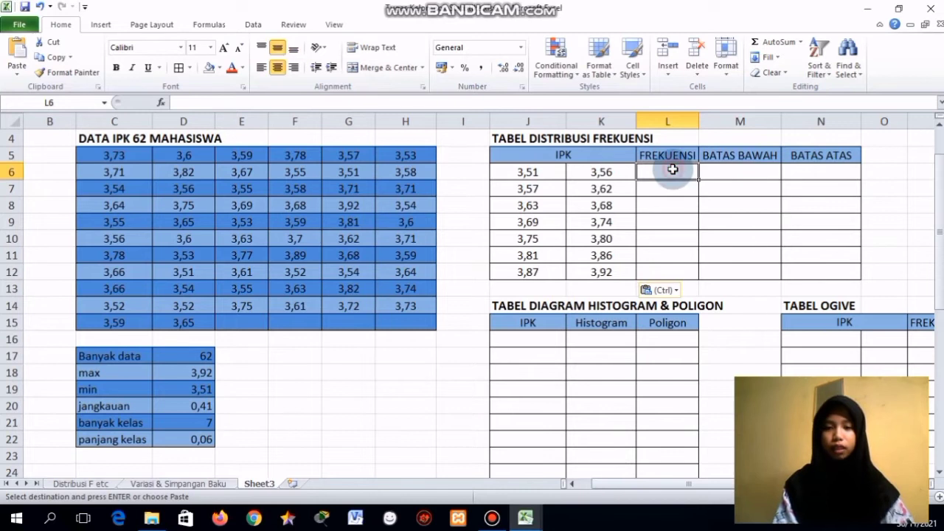
left_click(891, 153)
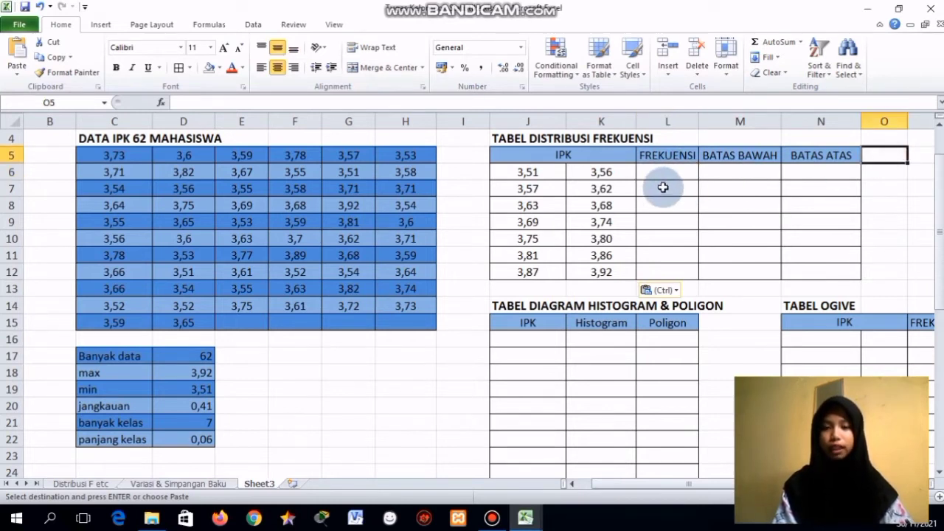
Fill the frekuensi cells L6:L12 with the array formula =FREQUENCY(C5:H15;K6:K12)
left_click_drag(663, 173, 676, 270)
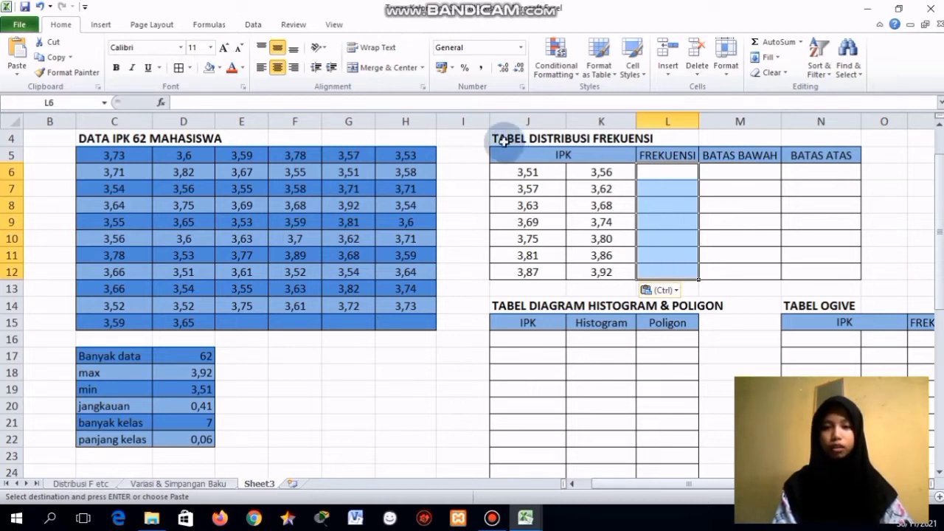
left_click(425, 103)
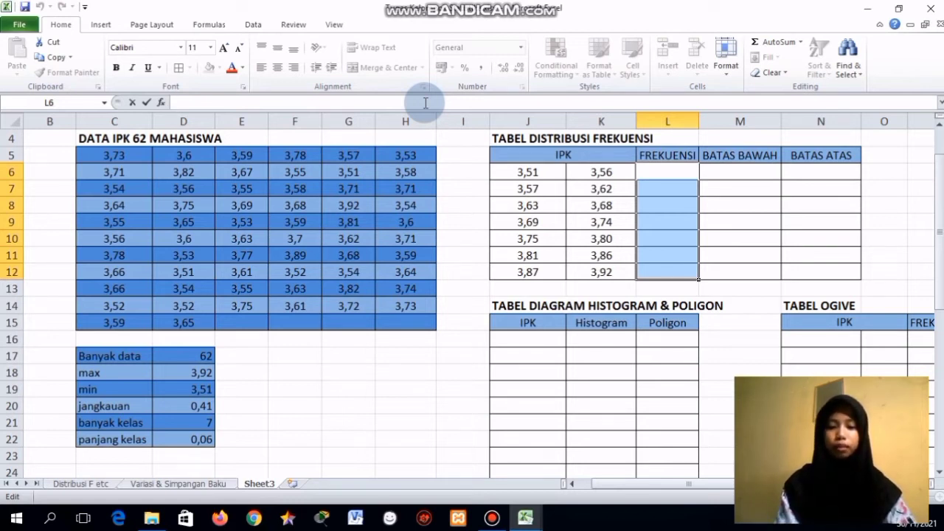
type("=FRE")
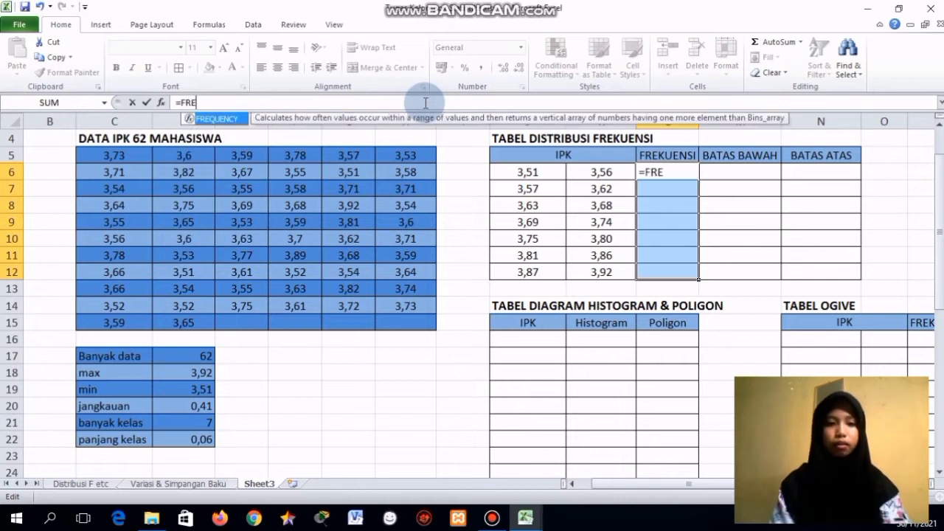
double_click(212, 119)
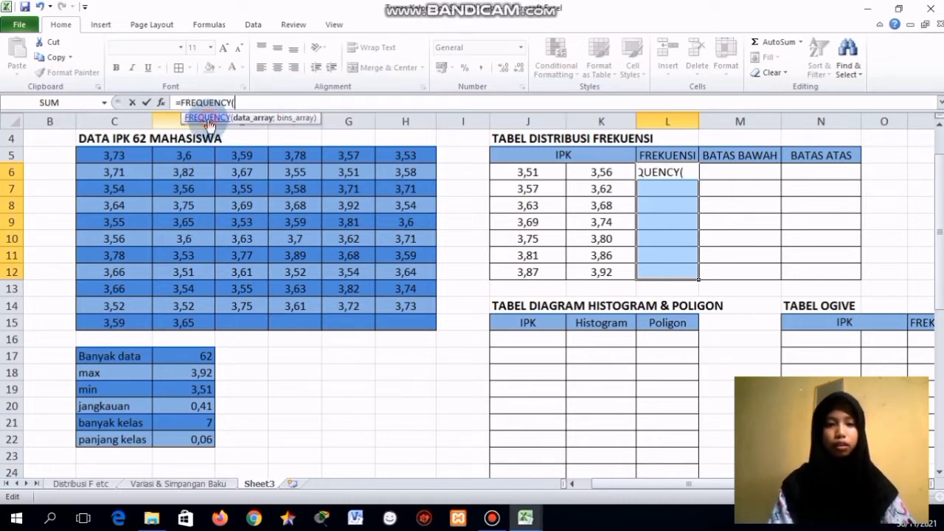
left_click_drag(127, 156, 405, 321)
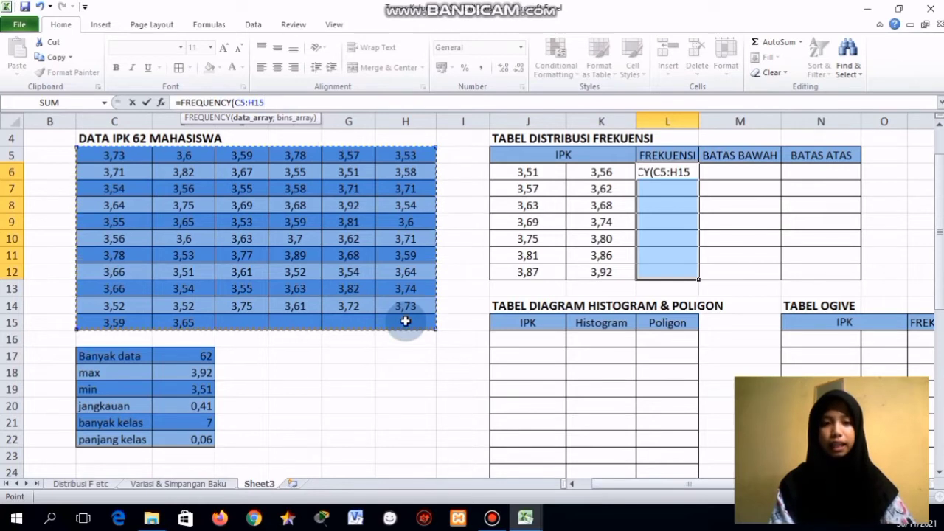
type(";")
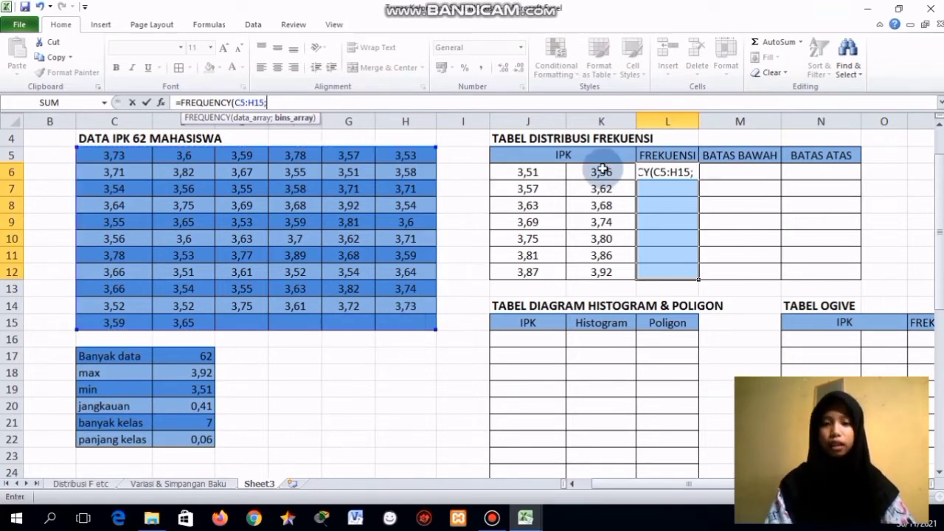
left_click_drag(601, 171, 605, 270)
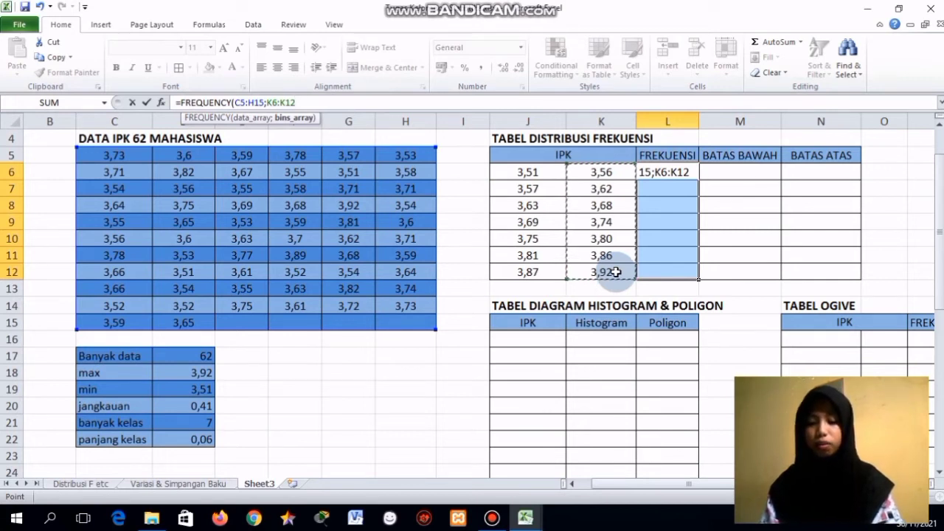
key("ctrl+shift+Return")
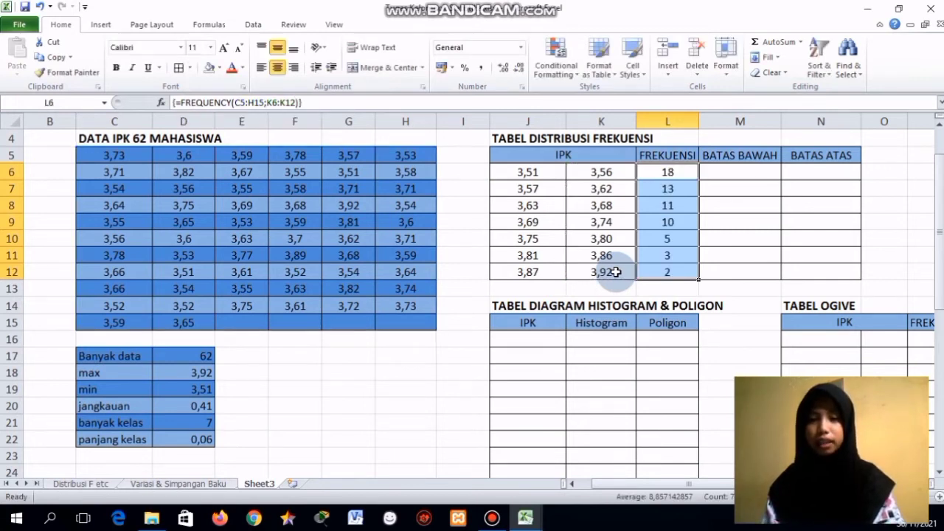
Add the note CTRL+SHIFT+ENTER in O5 beside the frequency distribution table
left_click(893, 171)
type("CTRL+SHIFT+ENTER")
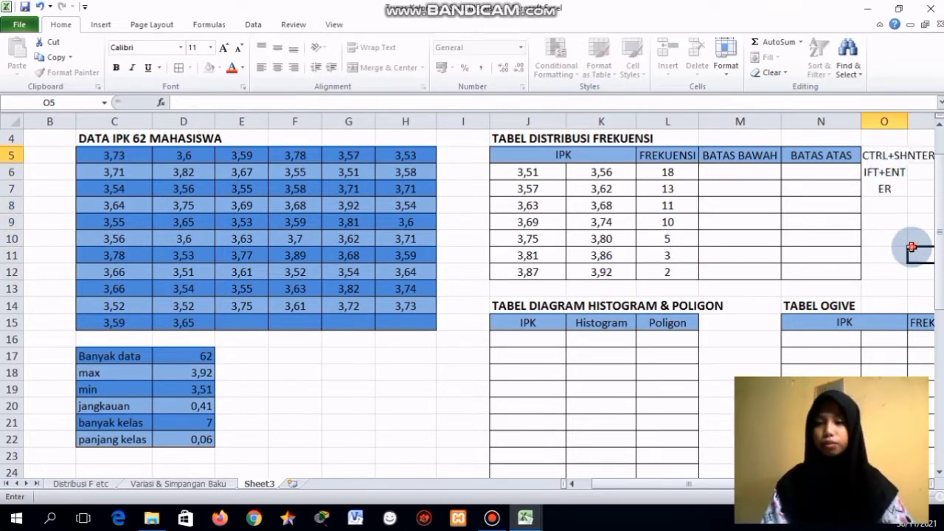
Extend the boundary headers to BATAS BAWAH-0,5 in M5 and BATAS ATAS+0,5 in N5
key("Return")
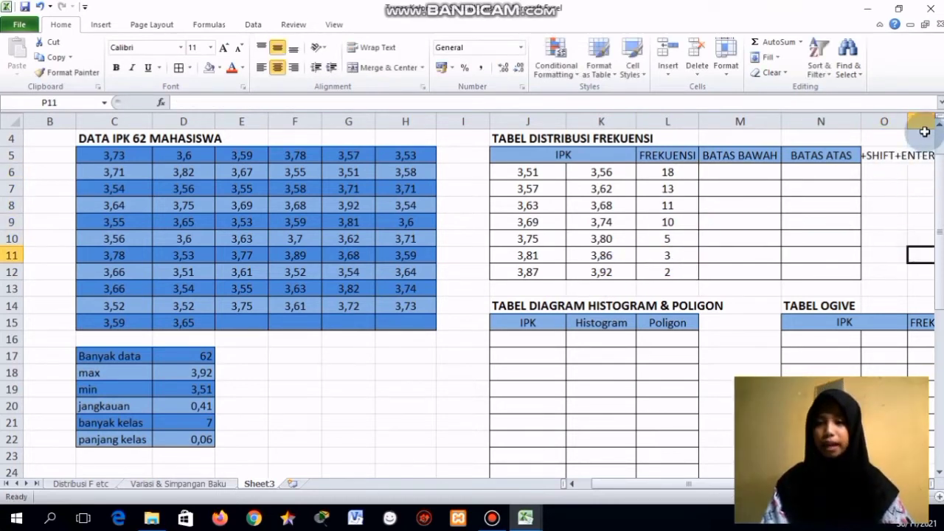
scroll(738, 162, "right", 2)
left_click(639, 171)
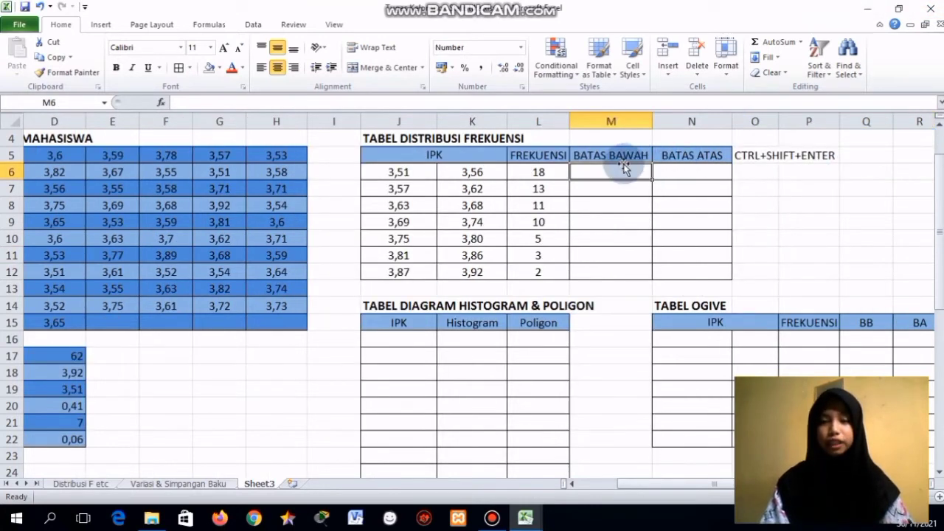
double_click(633, 155)
left_click(647, 155)
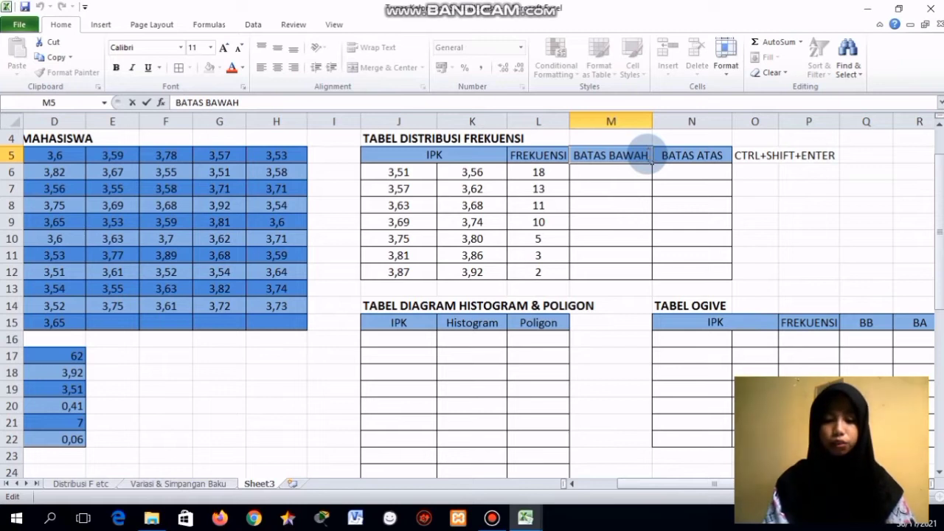
type("-0,5")
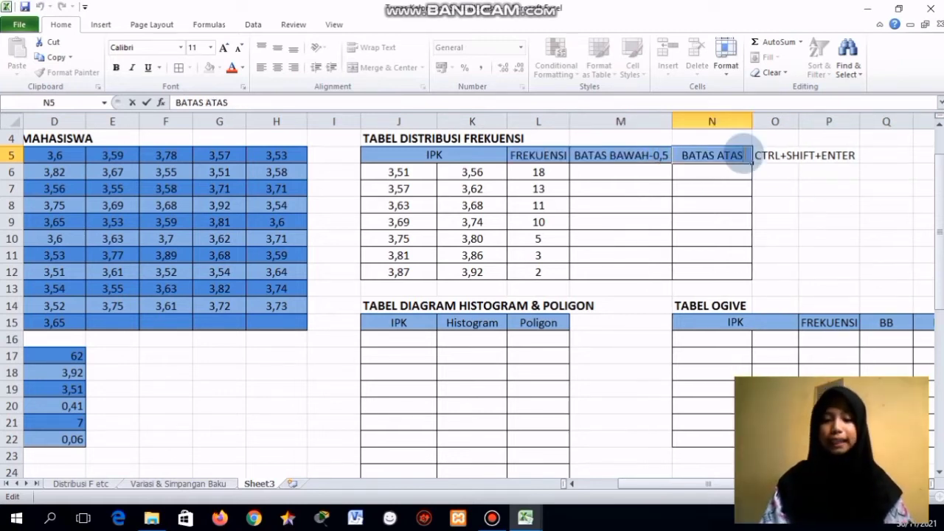
type("+0")
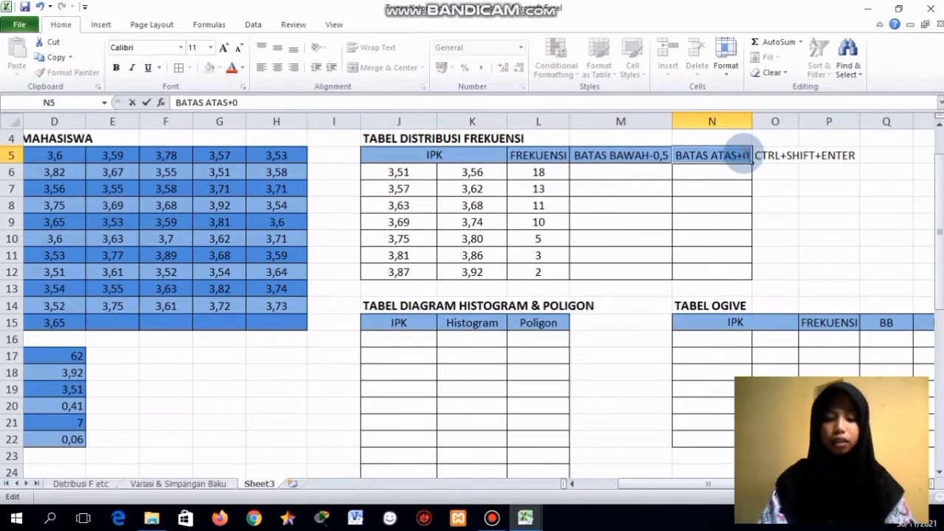
type(",5")
left_click(618, 210)
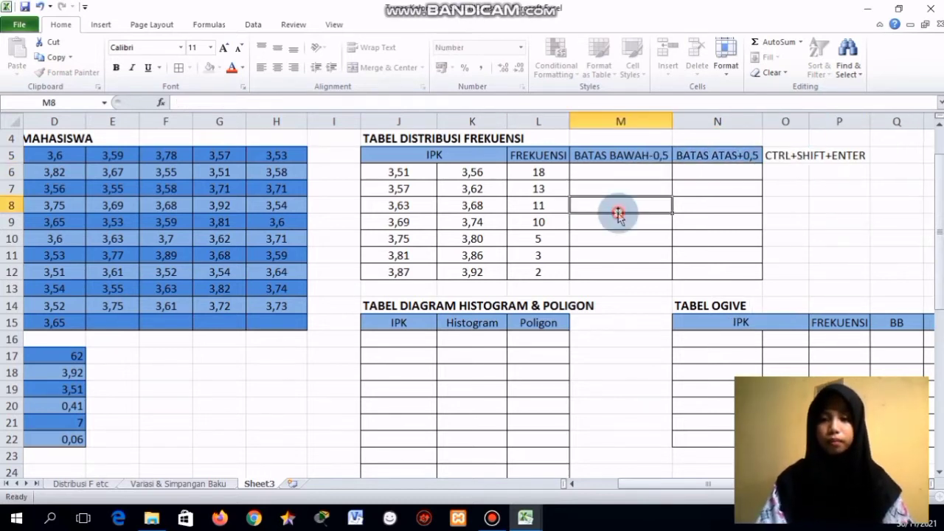
Calculate the first class's lower boundary in M6 with the formula =J6-0,5
left_click(611, 171)
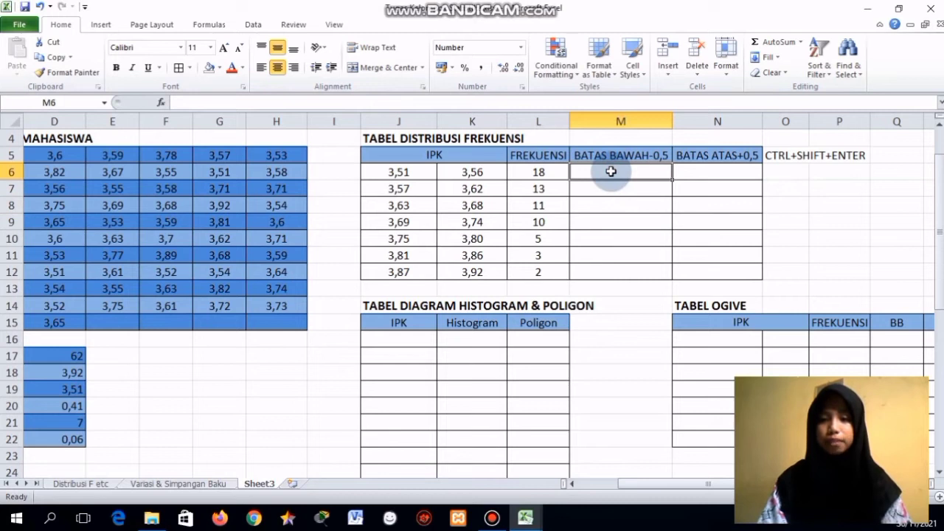
left_click_drag(414, 174, 417, 268)
left_click_drag(484, 170, 487, 269)
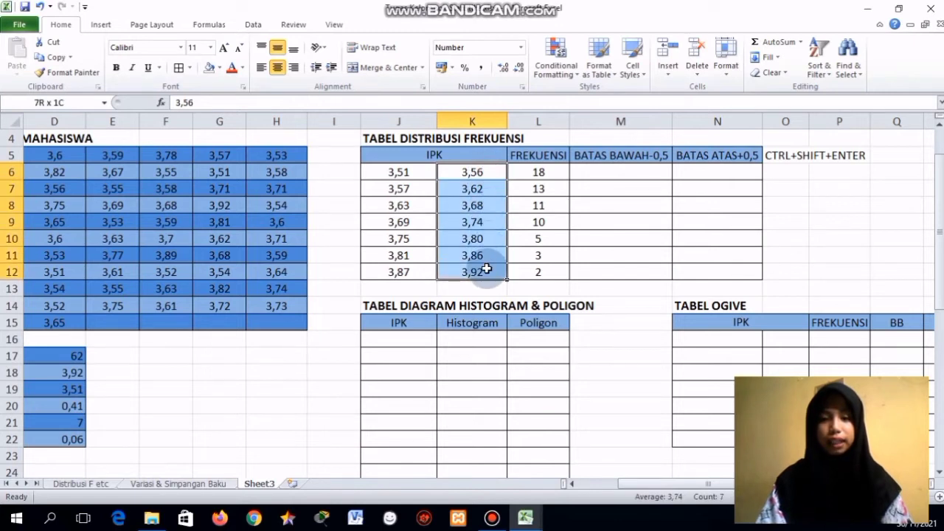
left_click(608, 169)
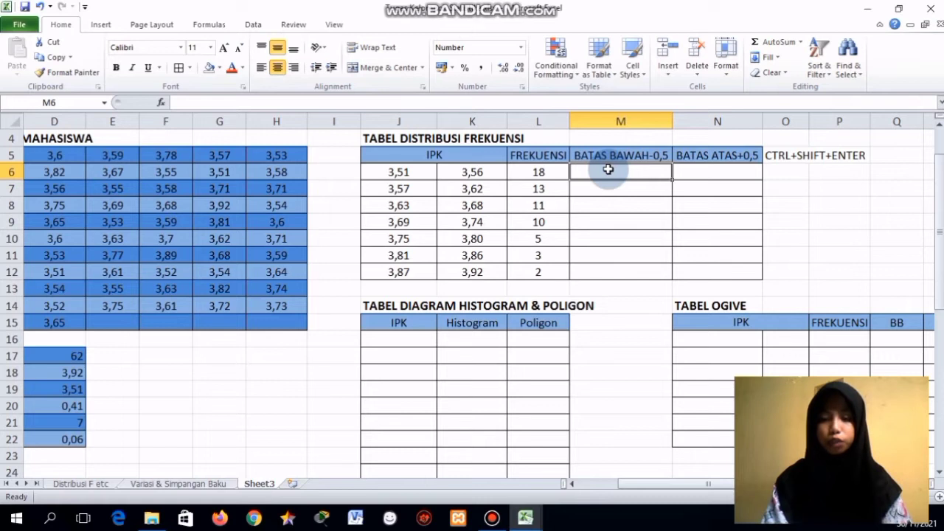
type("=")
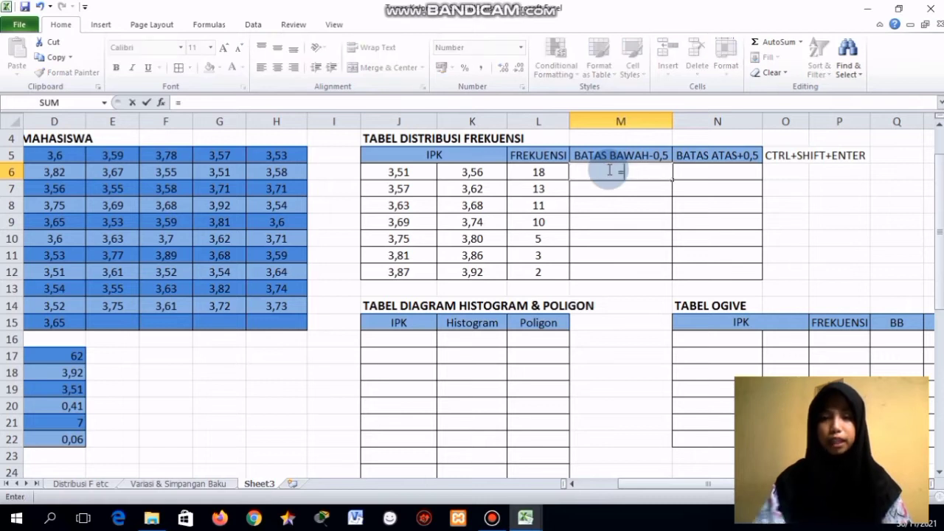
left_click(399, 172)
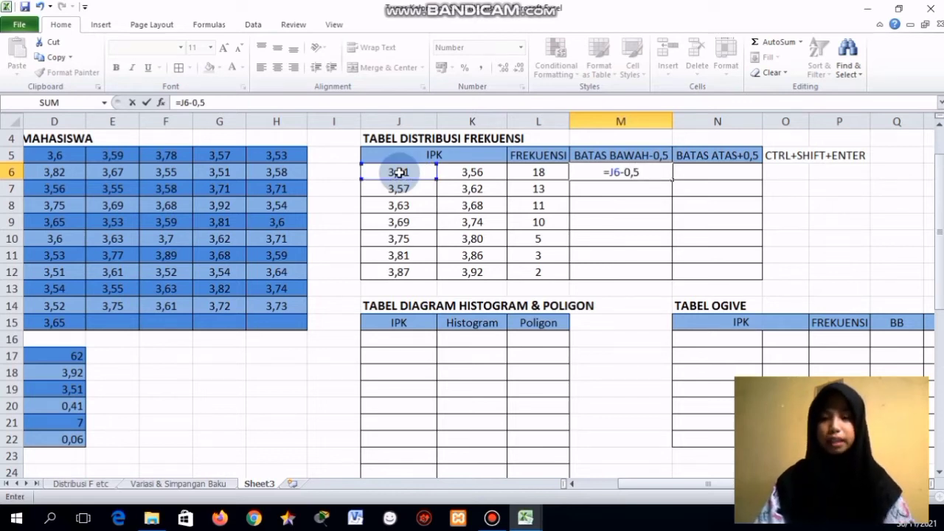
type("-0,5")
key("Return")
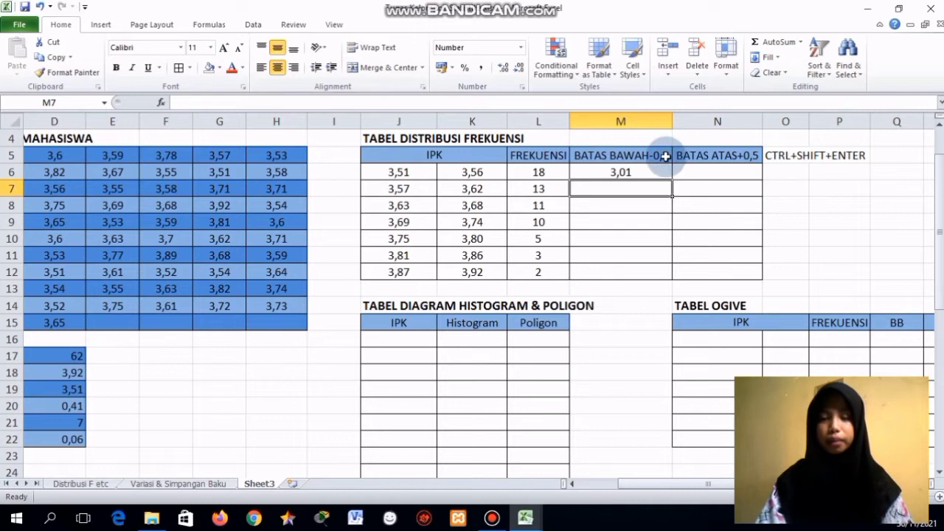
Fill the lower boundary formula from M6 down through M12 and check the copied formula in M7
left_click(633, 173)
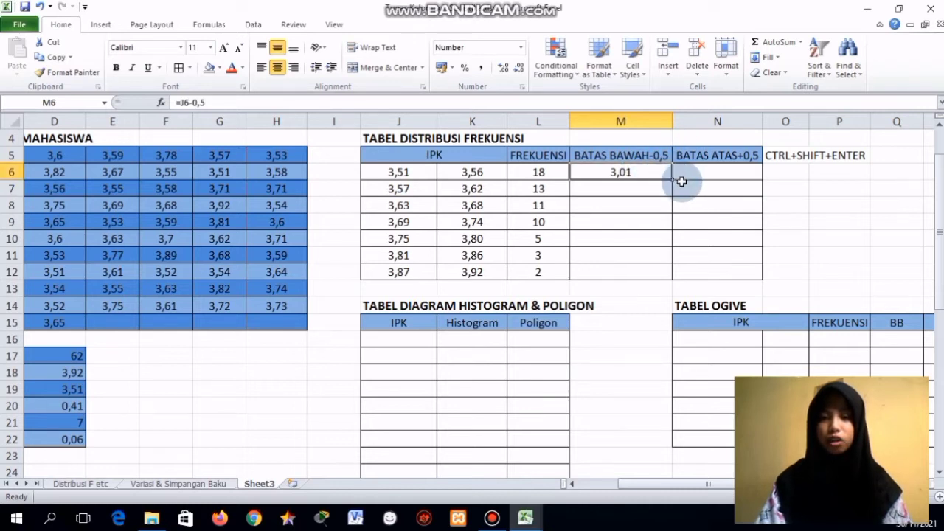
scroll(675, 184, "up", 1)
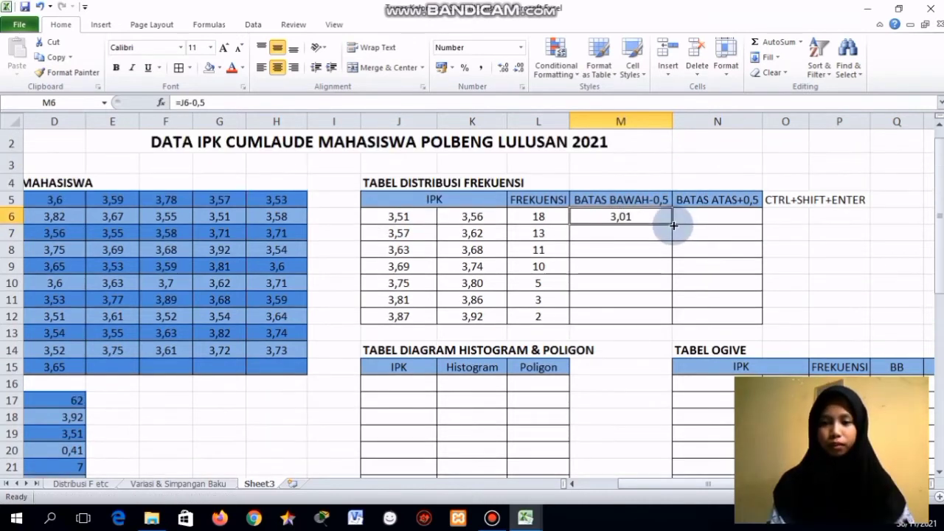
left_click_drag(674, 226, 673, 315)
left_click(840, 250)
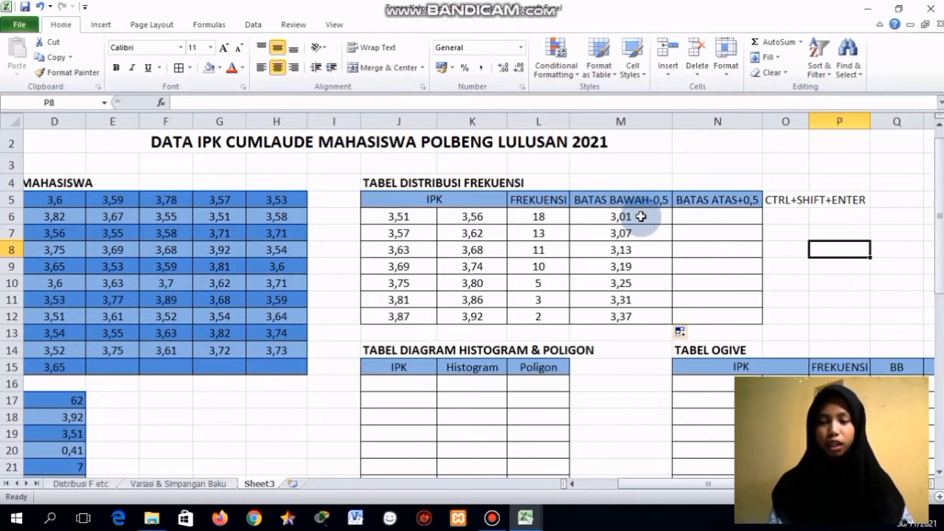
left_click(639, 217)
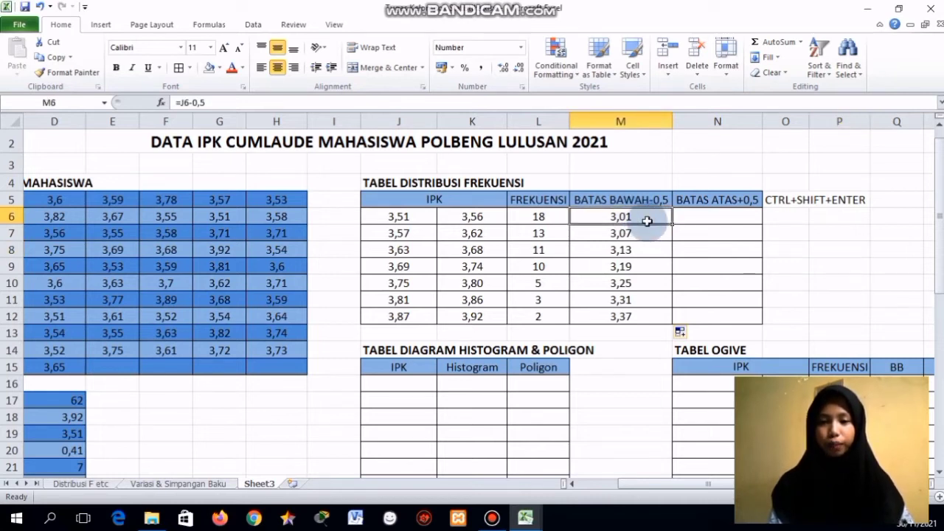
left_click(597, 233)
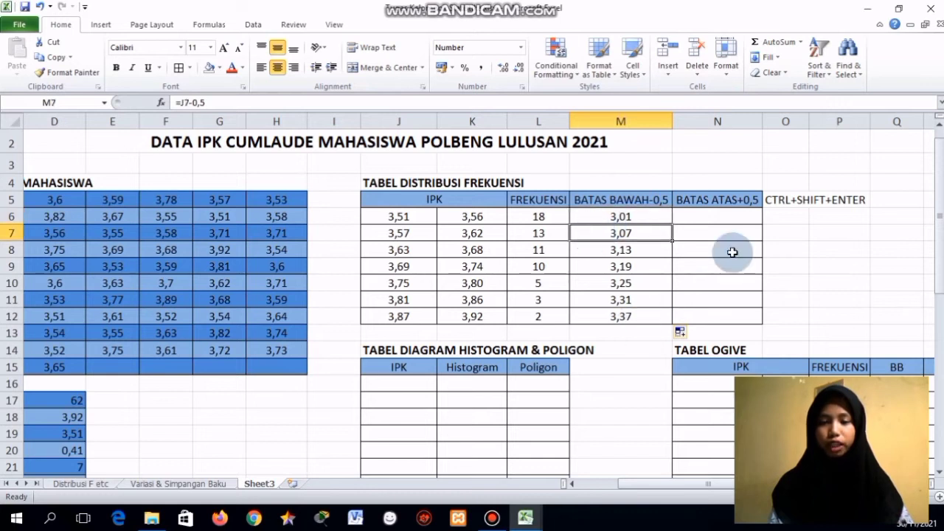
Calculate the upper boundary in N6 with =K6+0,5 and fill the formula down through N12
left_click(733, 214)
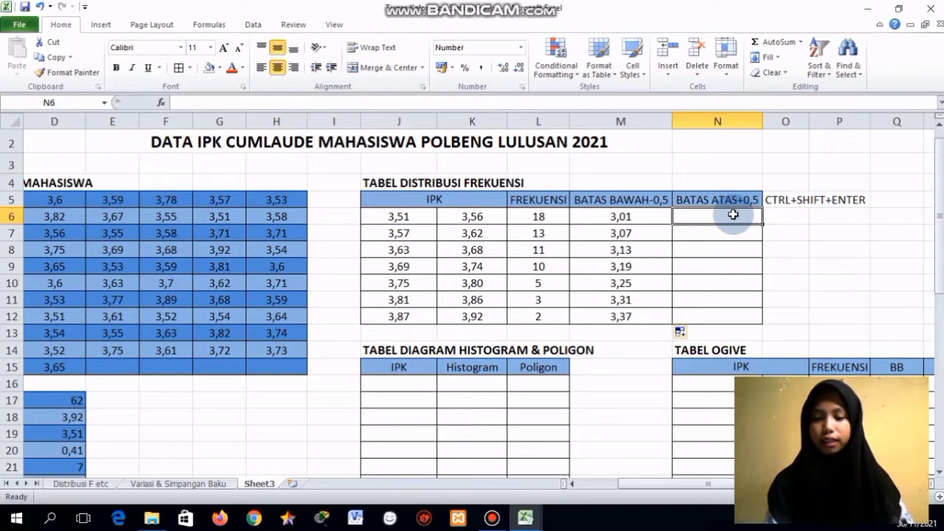
type("=")
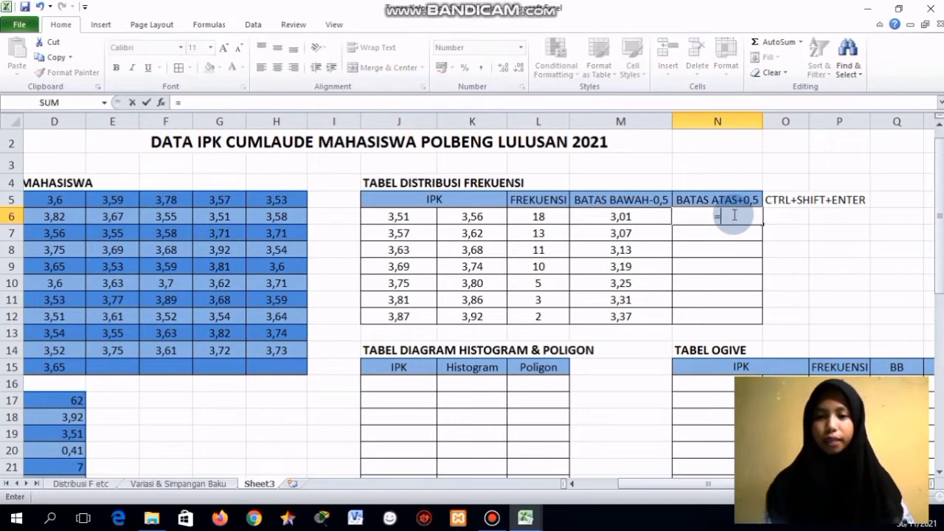
left_click(484, 216)
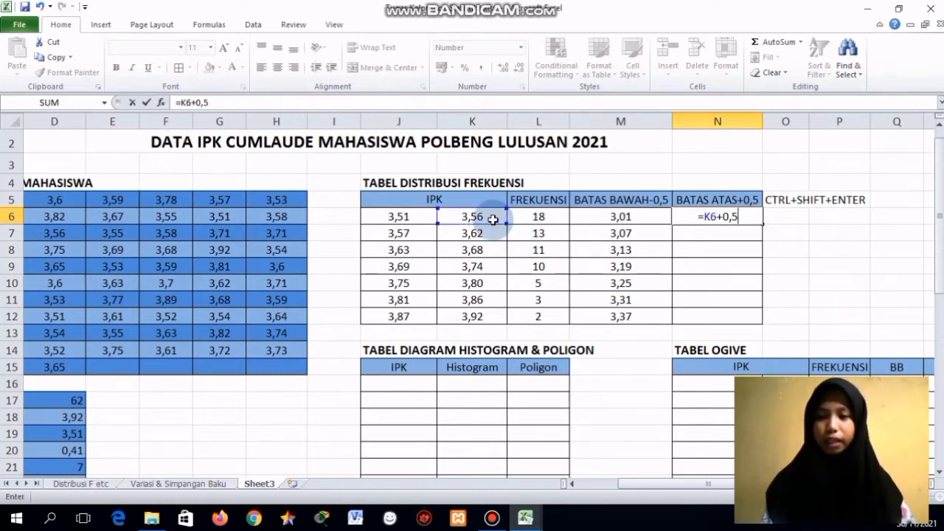
key("Return")
left_click(738, 217)
left_click_drag(766, 223, 772, 319)
left_click(802, 248)
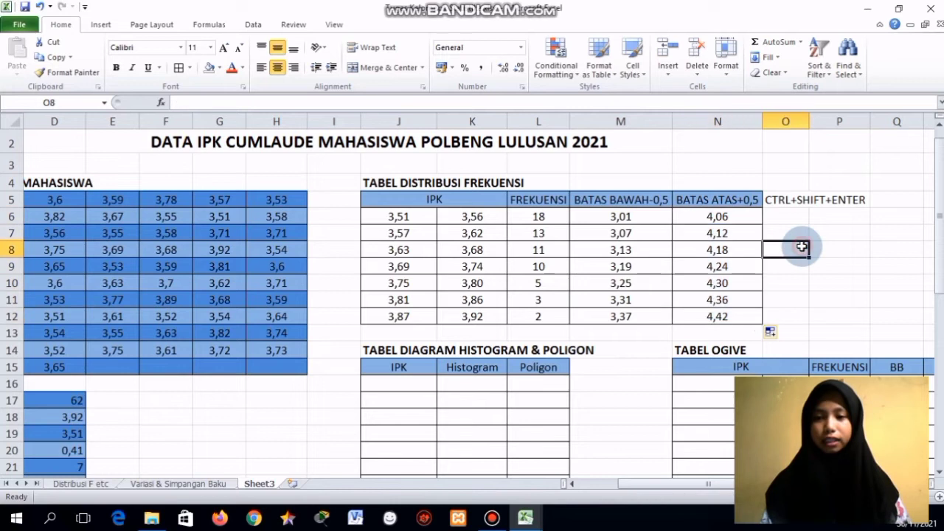
left_click_drag(723, 217, 732, 316)
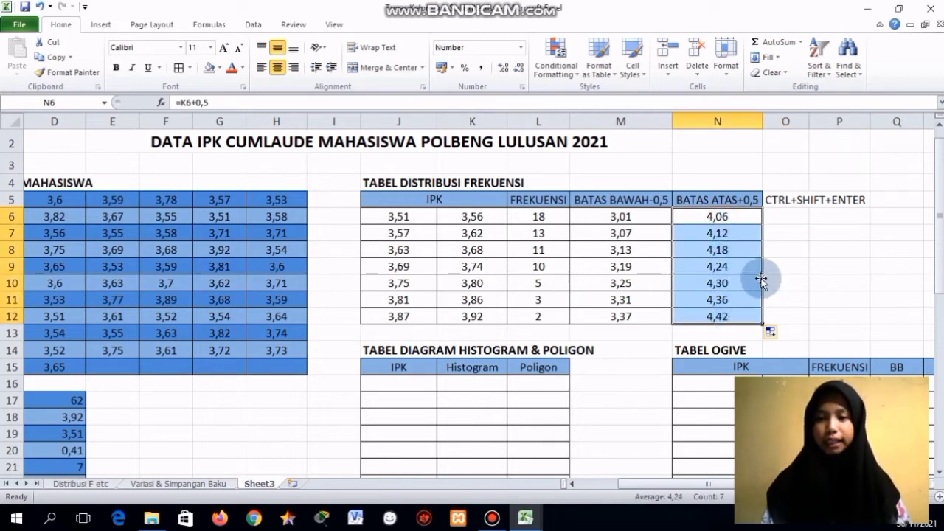
left_click(818, 244)
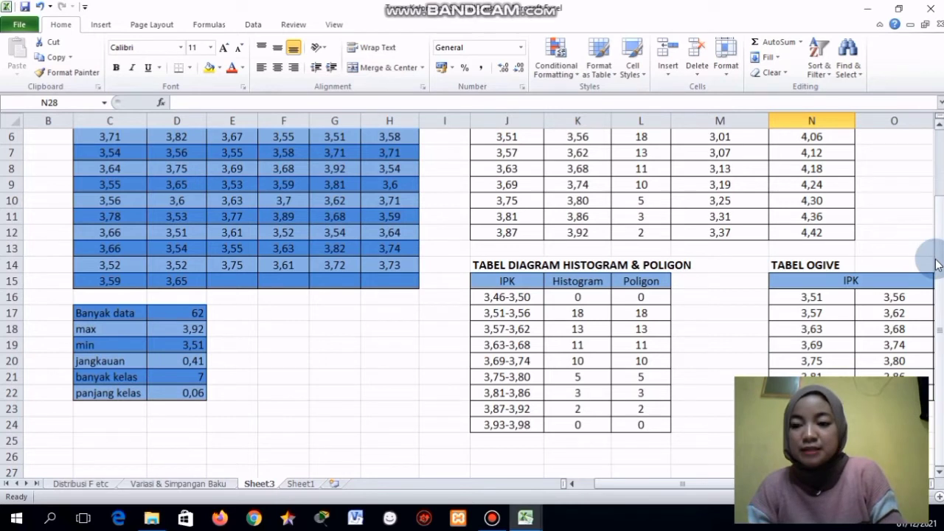
Insert a 2-D clustered column chart from the histogram and polygon table J15:L24
left_click_drag(932, 257, 939, 242)
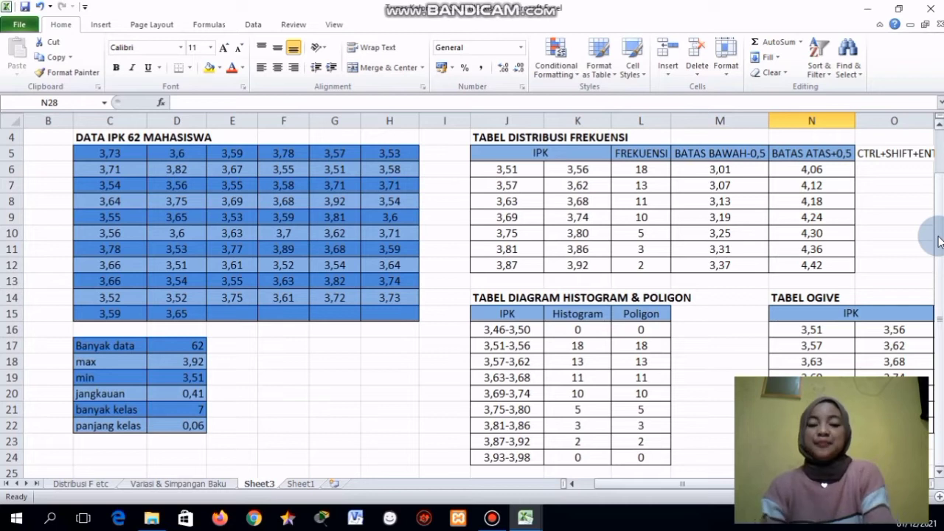
left_click_drag(939, 242, 941, 316)
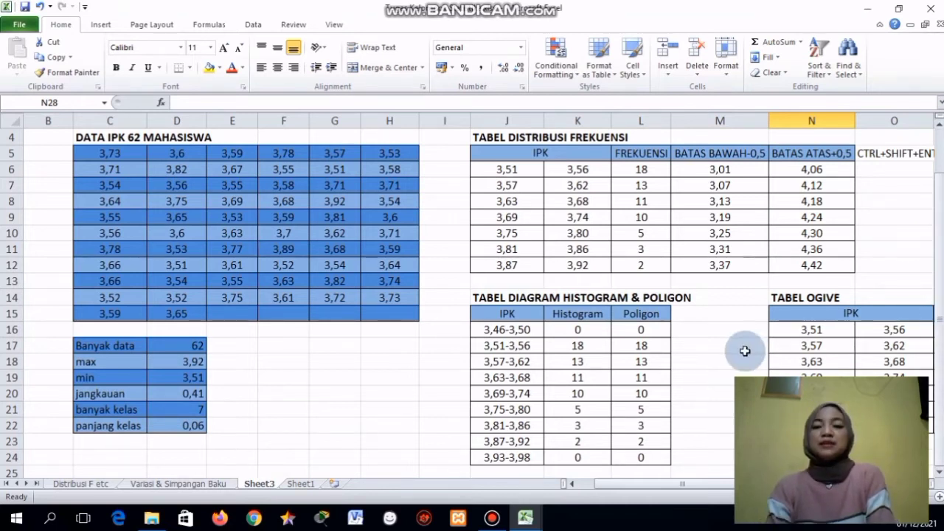
left_click(504, 332)
left_click(498, 314)
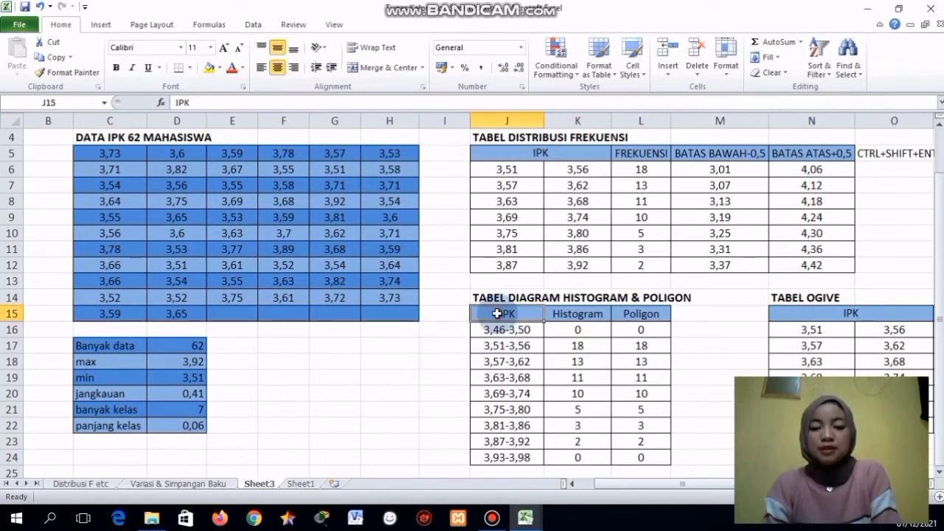
left_click_drag(498, 313, 624, 450)
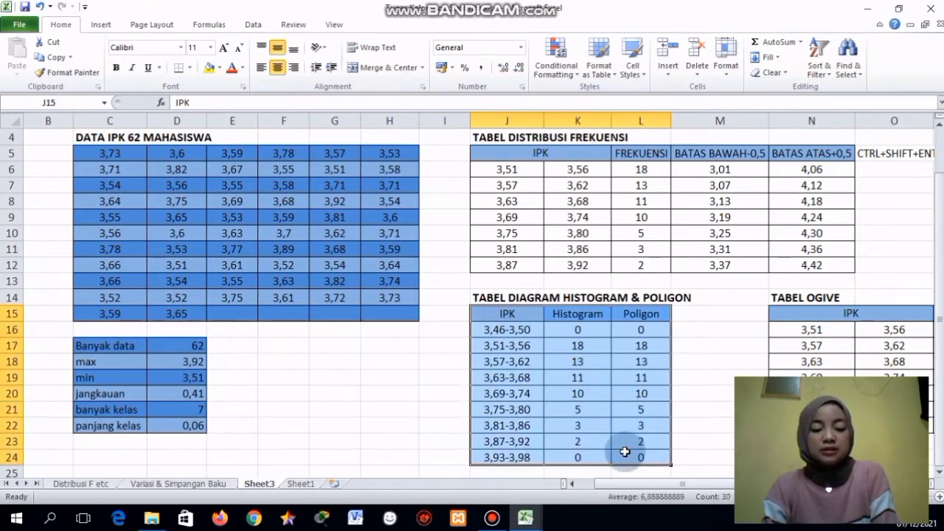
left_click(101, 25)
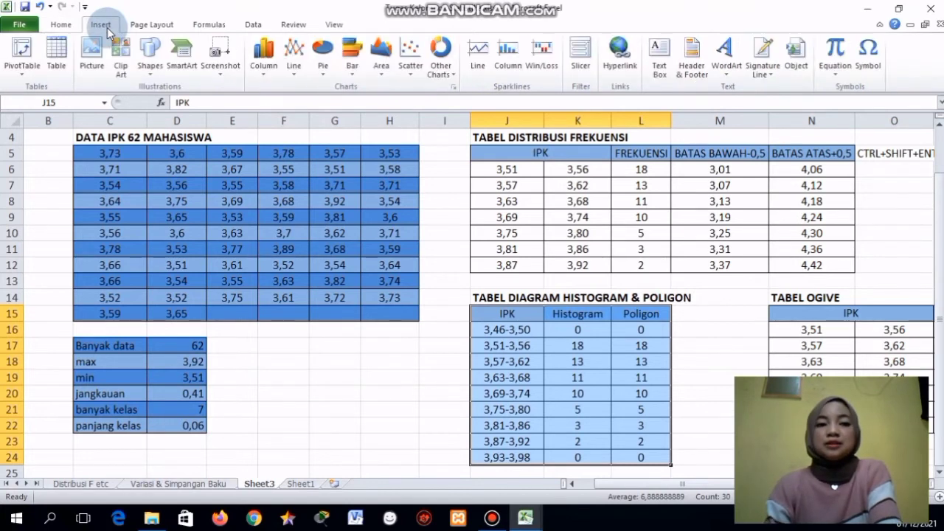
left_click(267, 73)
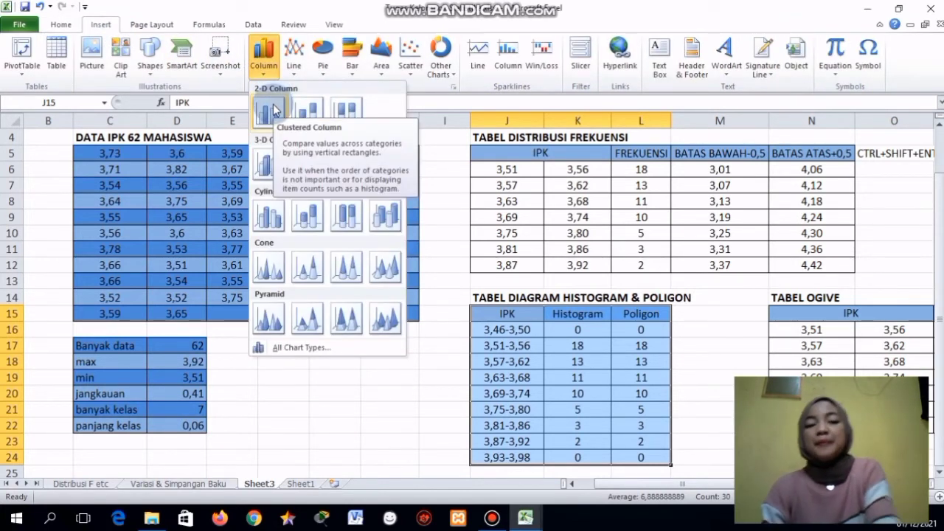
left_click(273, 110)
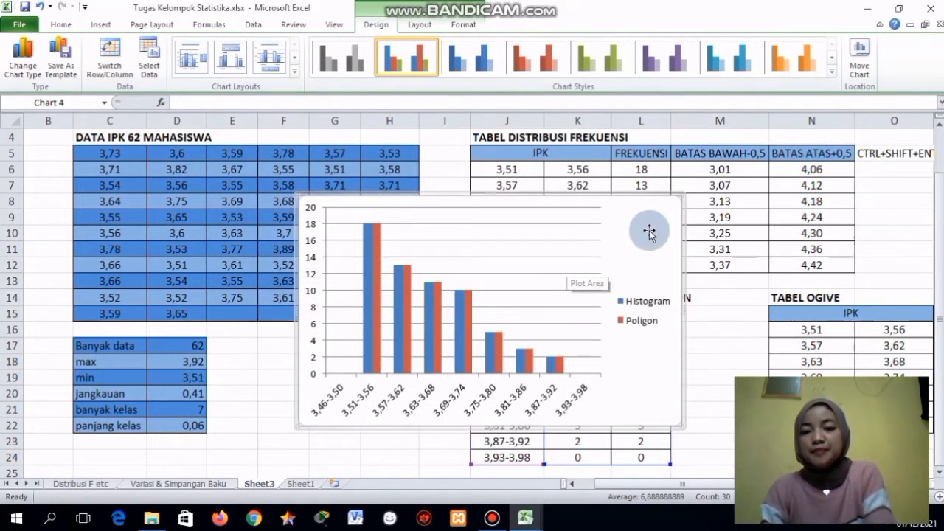
Set the gap width of the chart's Histogram series to 0 %
left_click(374, 327)
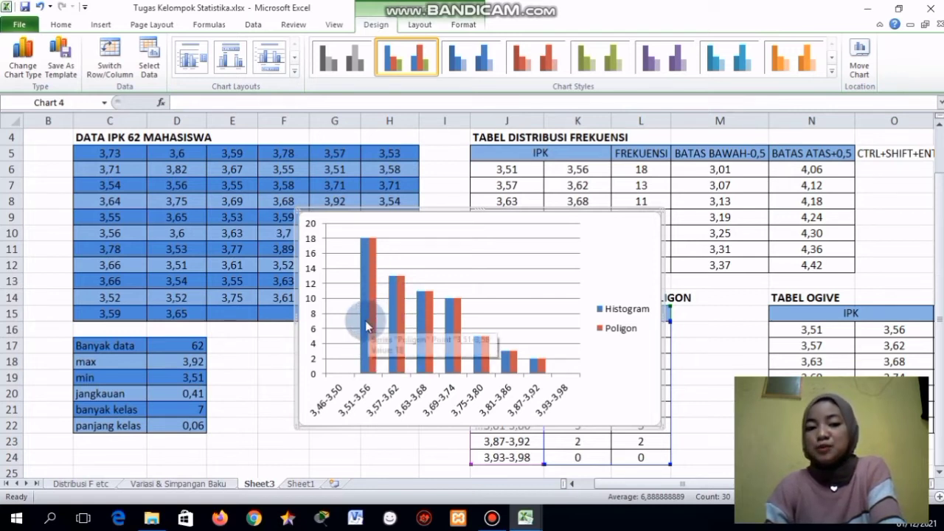
left_click(365, 321)
right_click(364, 320)
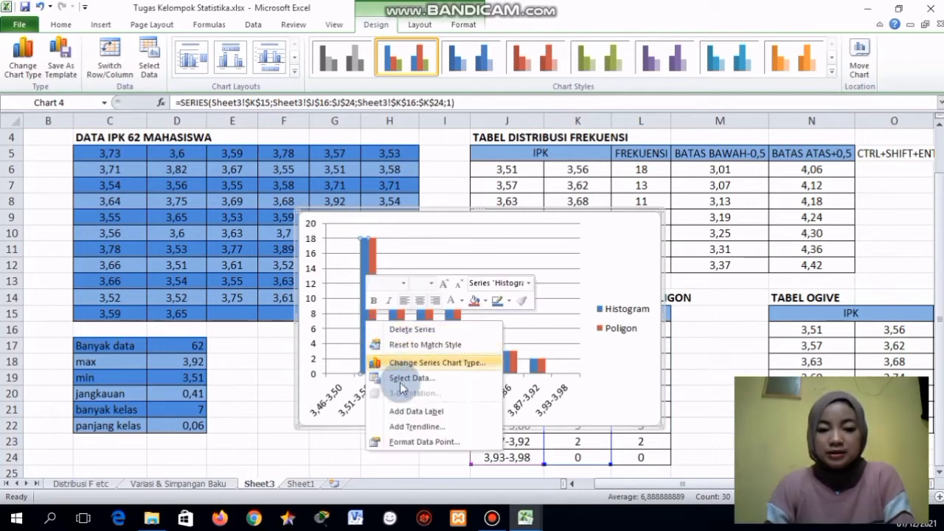
left_click(410, 443)
right_click(421, 455)
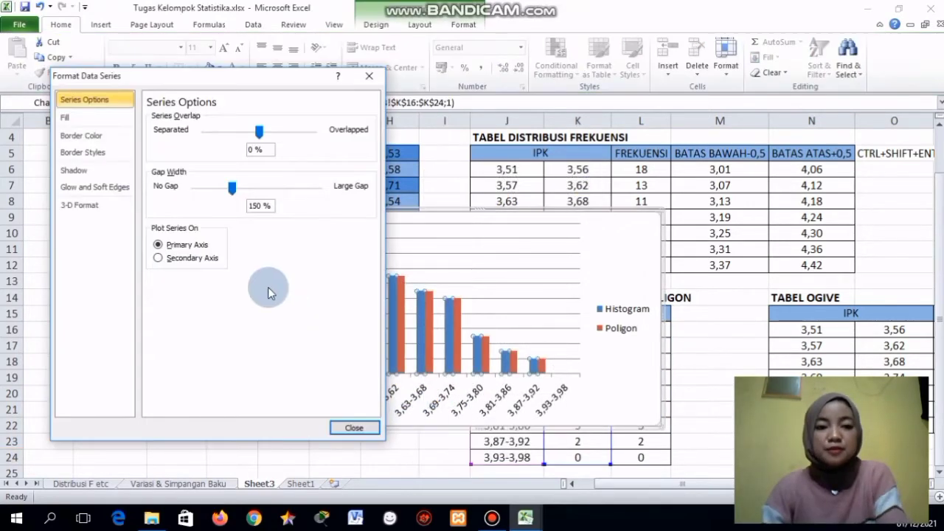
left_click(231, 189)
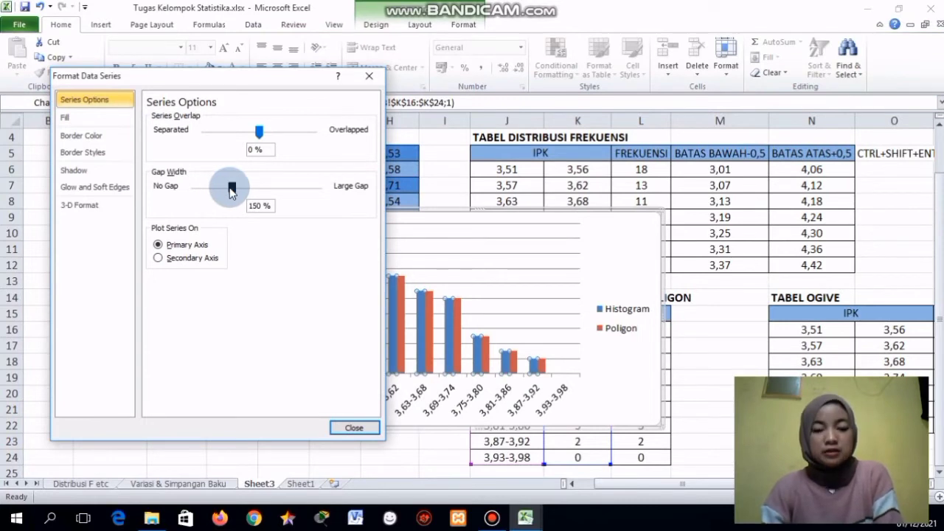
left_click_drag(231, 189, 186, 194)
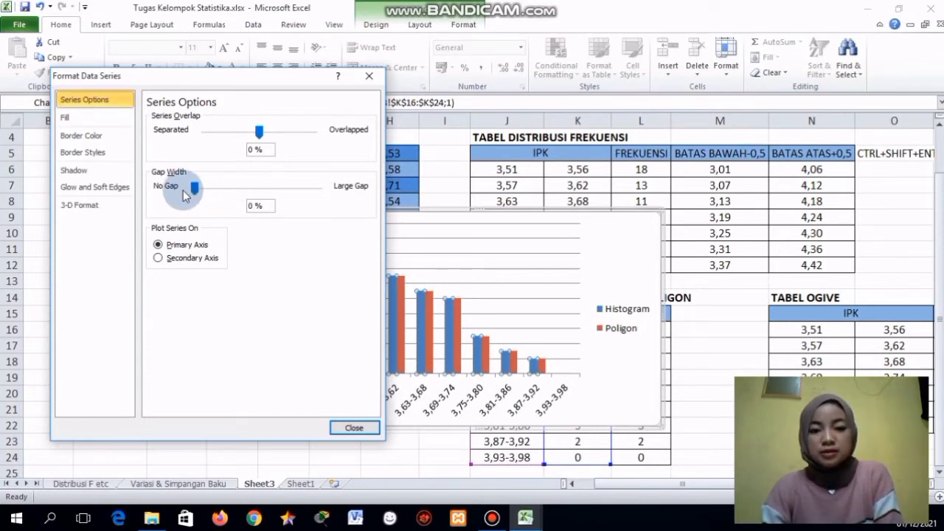
Change the chart's Poligon series to a line with markers and move the chart below the data summary table
left_click(372, 430)
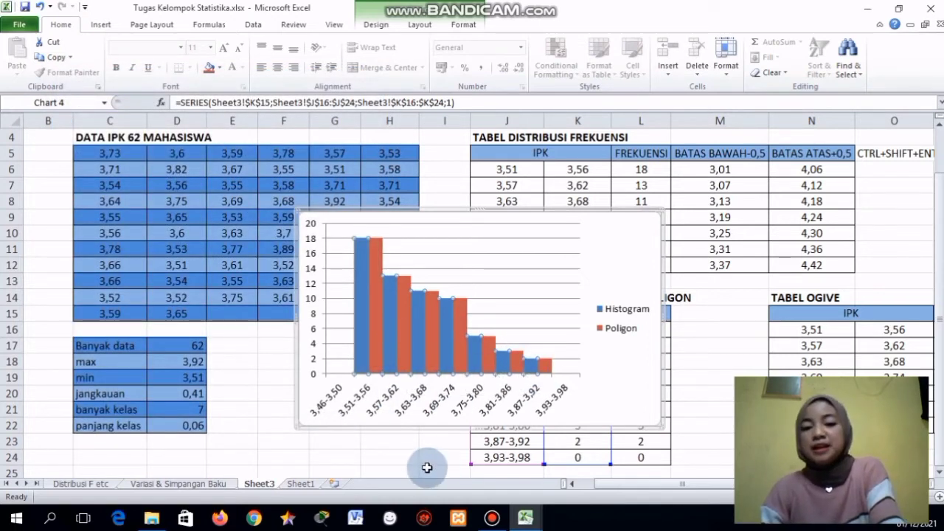
left_click(427, 465)
left_click(545, 366)
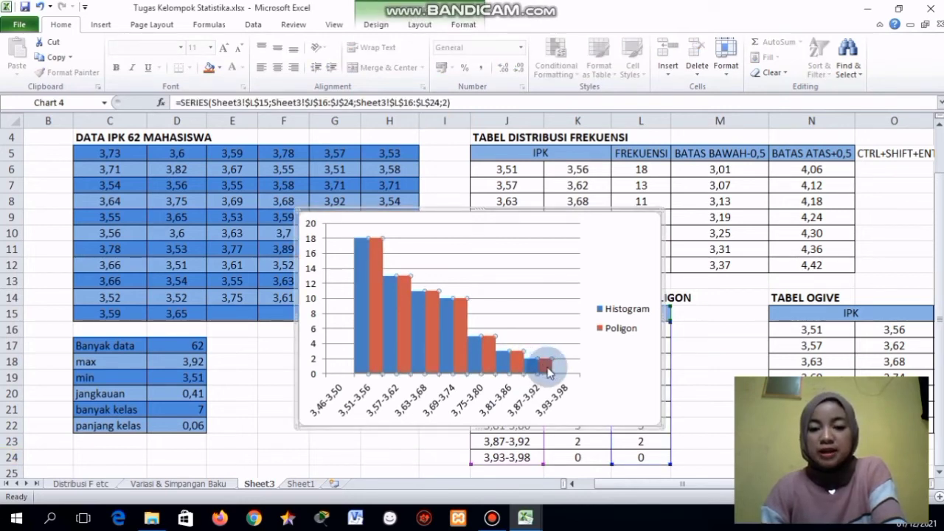
right_click(548, 372)
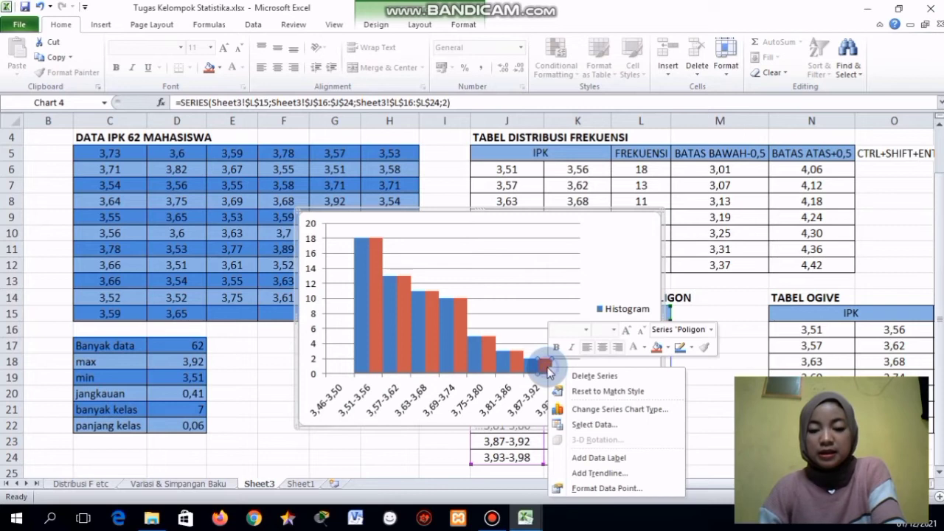
left_click(574, 413)
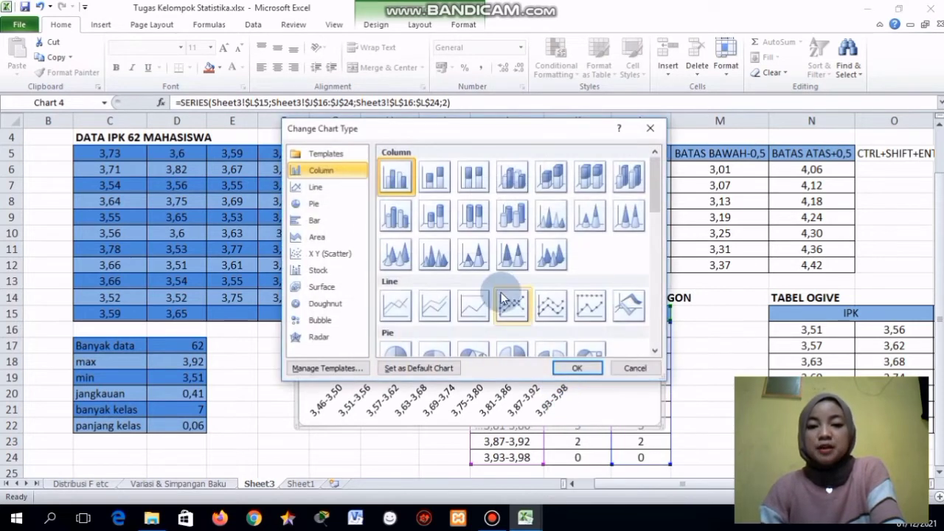
left_click(328, 191)
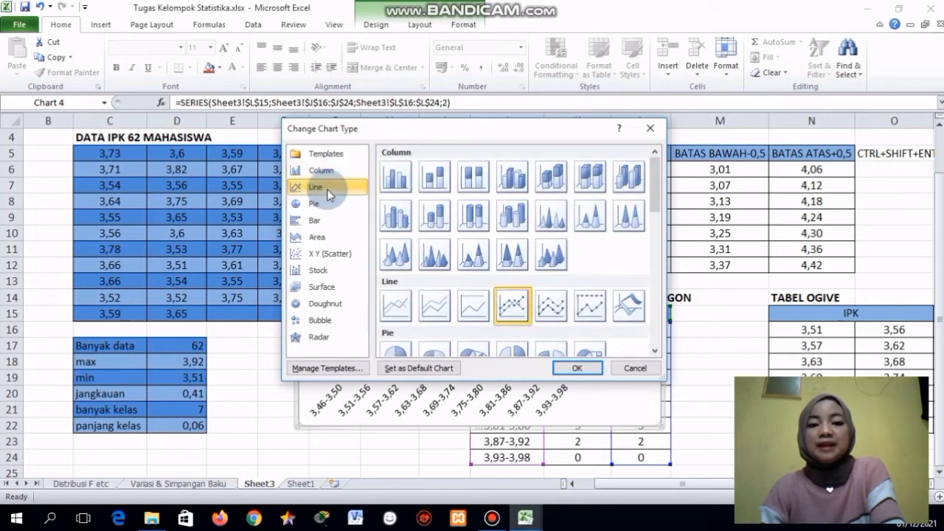
left_click(514, 308)
left_click(575, 369)
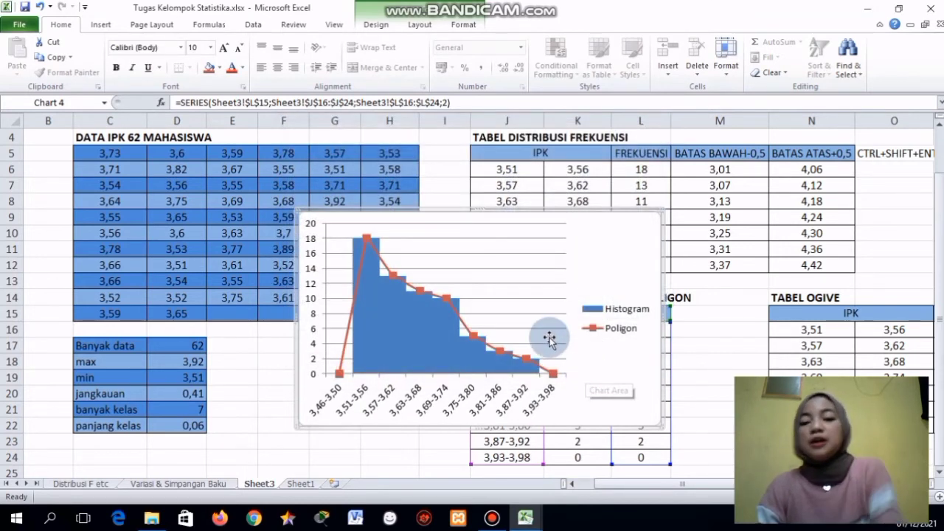
left_click_drag(624, 264, 344, 381)
Calculate the class midpoint in S16 of the ogive table with =(Q16+R16)/2 and fill the formula down through S22
scroll(387, 327, "down", 2)
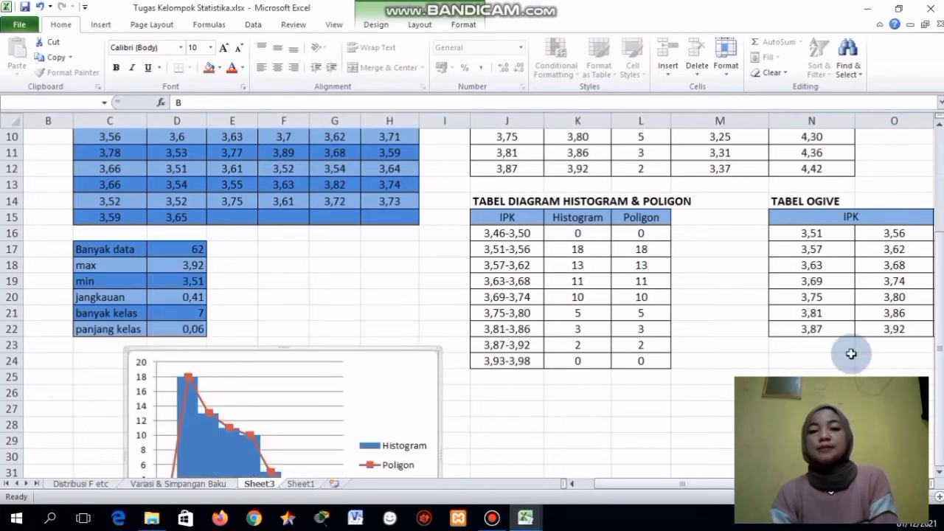
left_click_drag(656, 483, 804, 466)
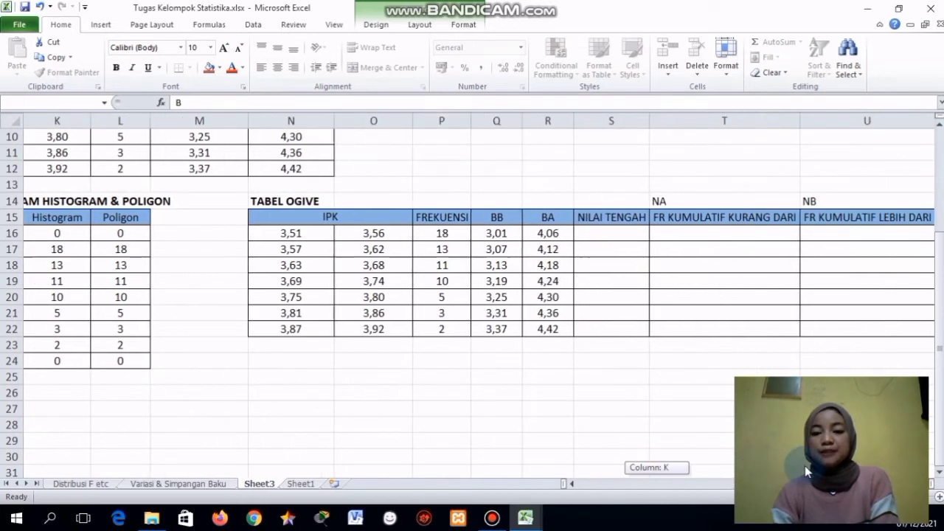
left_click(597, 233)
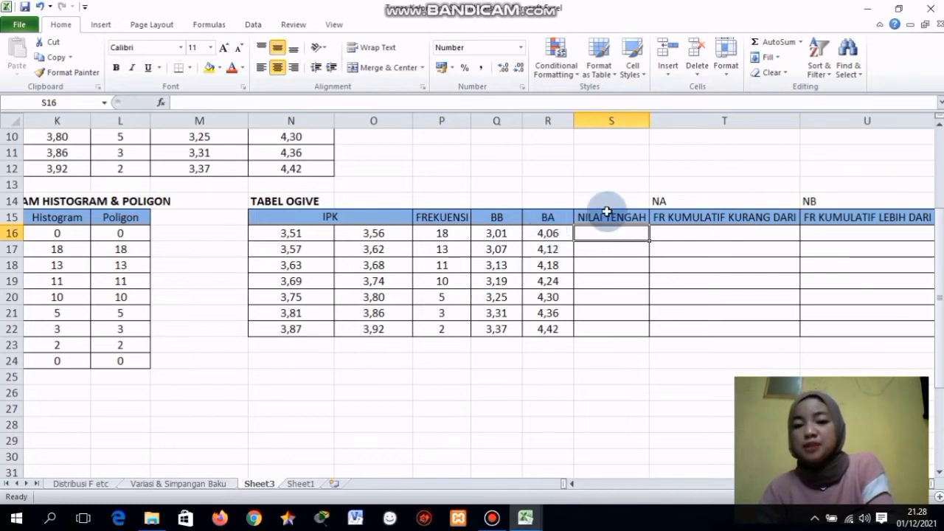
type("=(Q16+R16)/2")
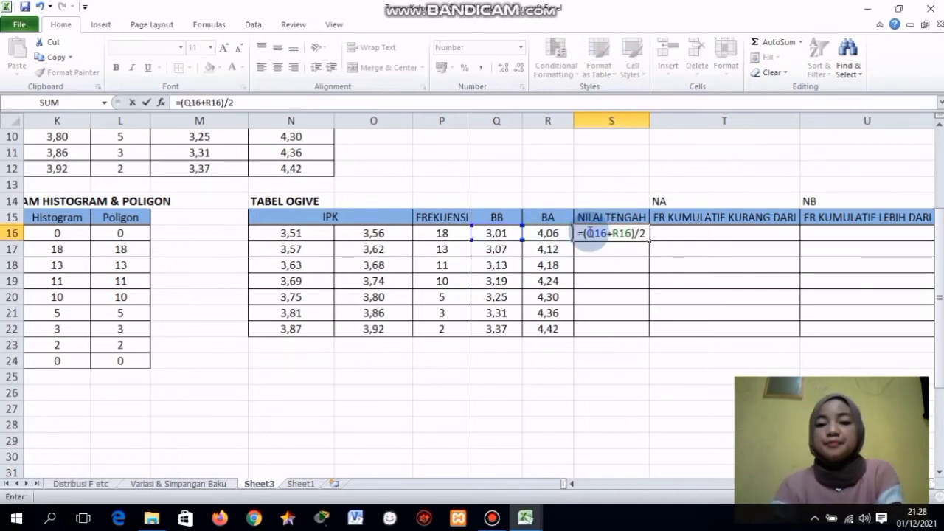
key("Return")
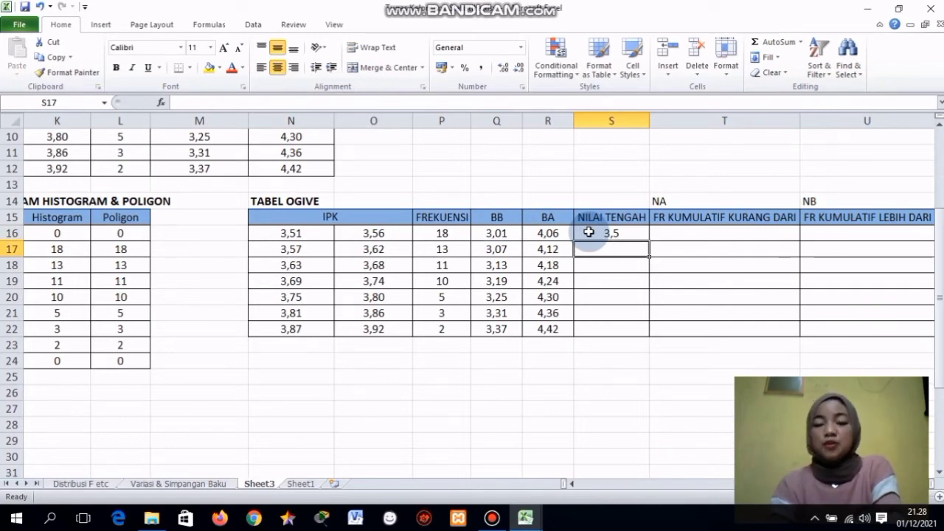
left_click(610, 232)
left_click_drag(648, 241, 647, 337)
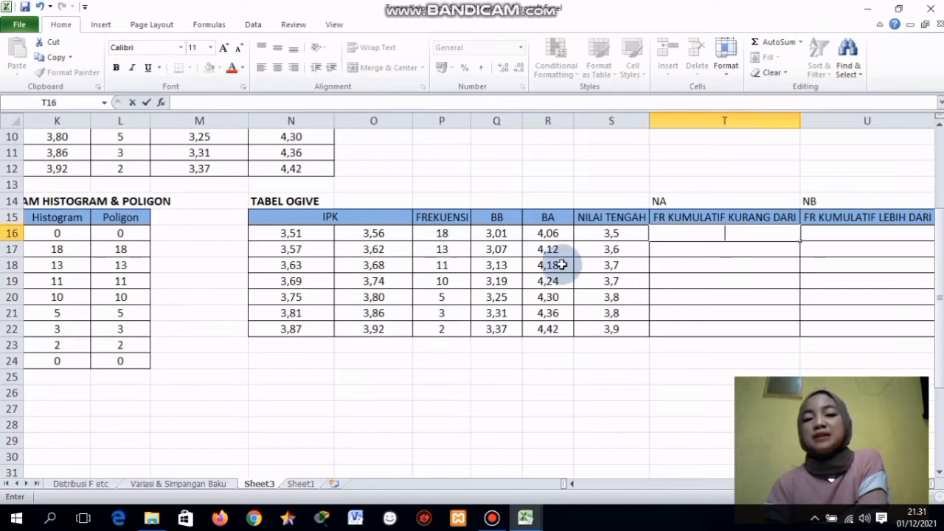
Build the less-than cumulative frequencies from 18 in T16 with =T16+P17 in T17, filled down through T22
left_click(735, 235)
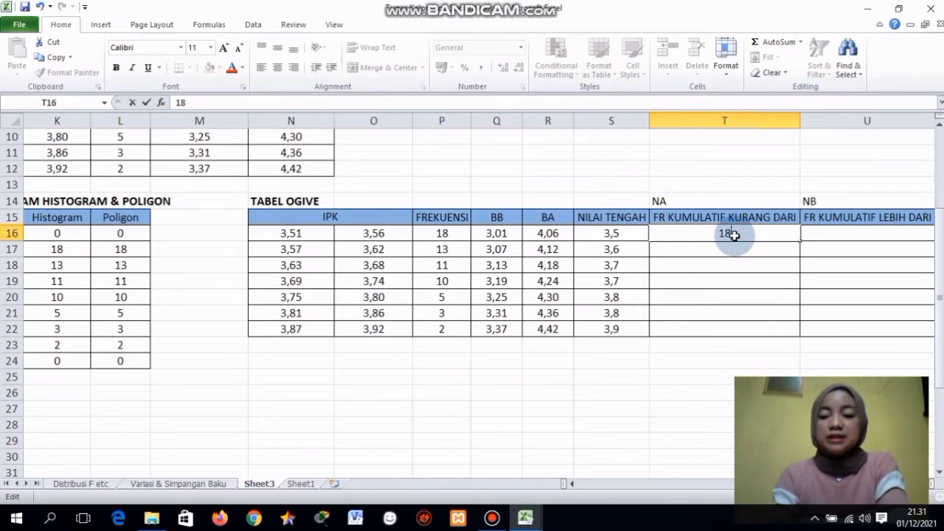
key("Return")
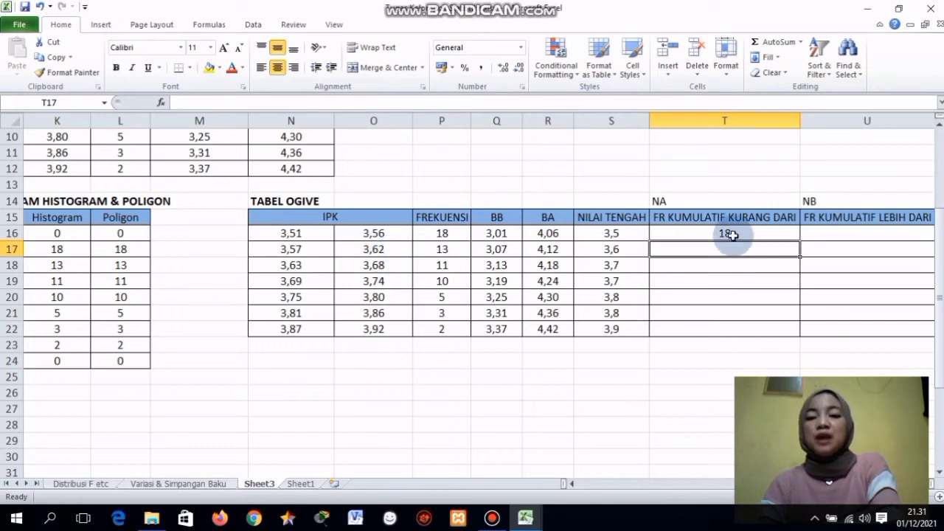
type("=T16+")
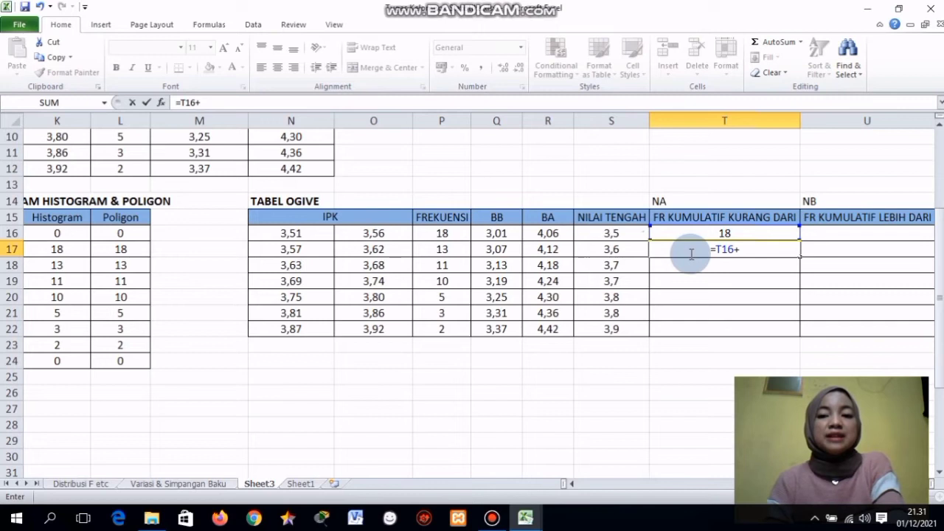
left_click(444, 249)
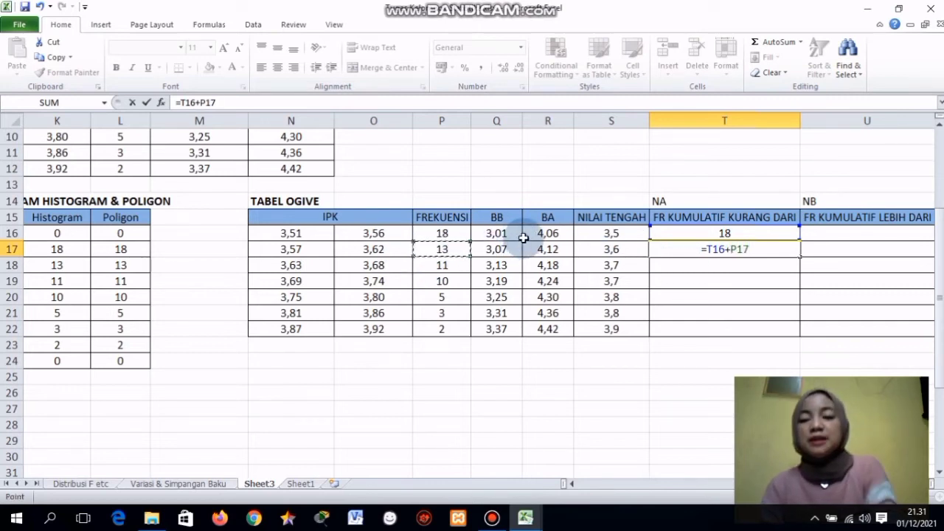
key("Return")
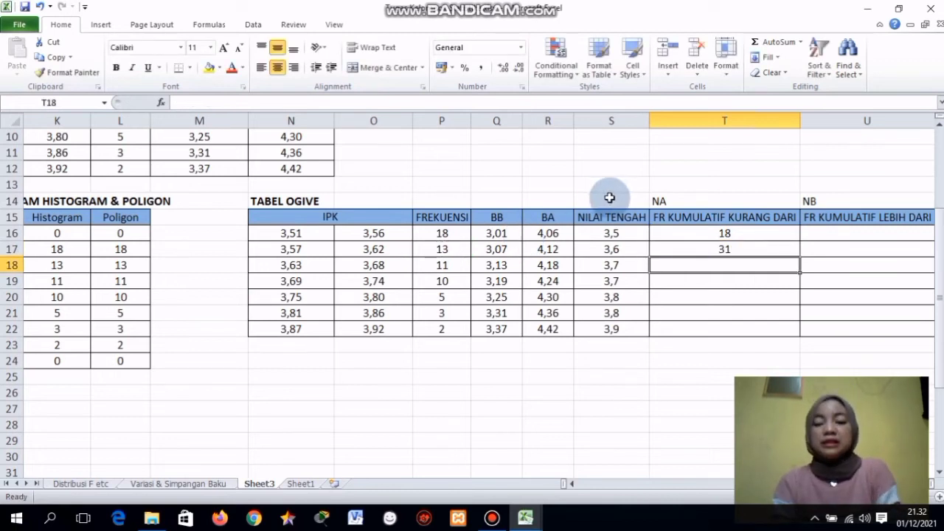
left_click(712, 249)
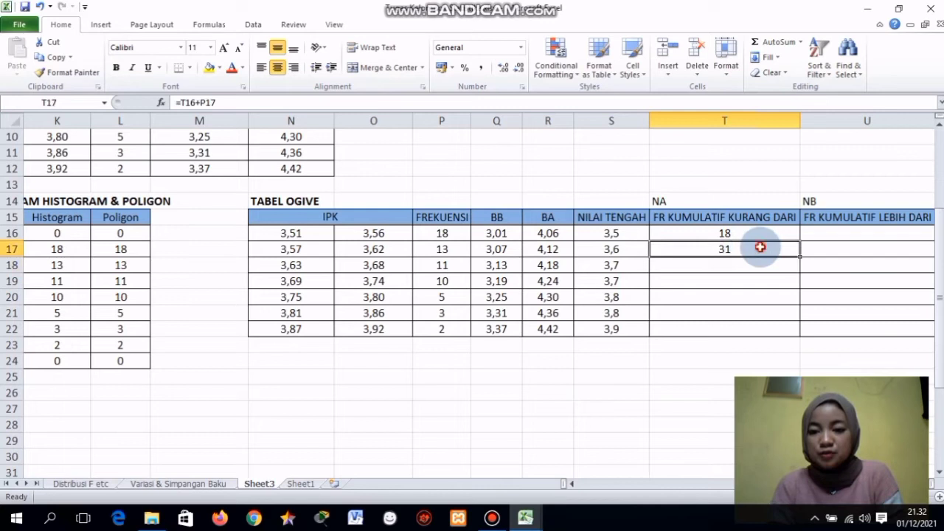
left_click_drag(799, 256, 797, 333)
Calculate the first more-than cumulative frequency in U16 as the SUM of the frequencies P16:P22
left_click(823, 235)
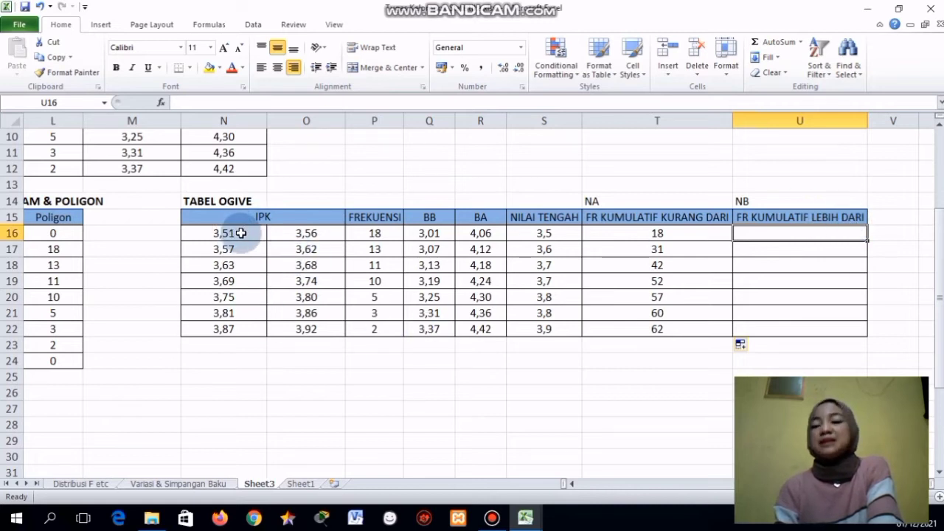
key("Up")
key("Up")
left_click(775, 231)
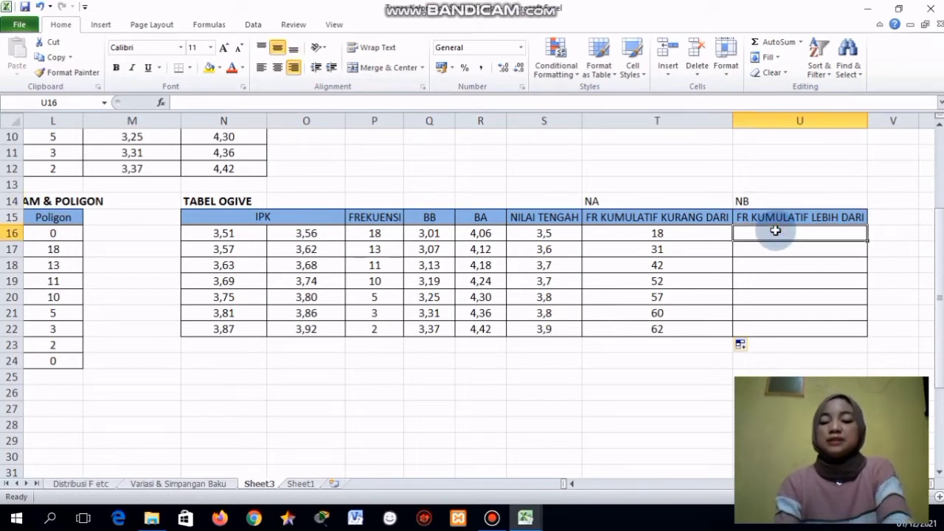
type("=")
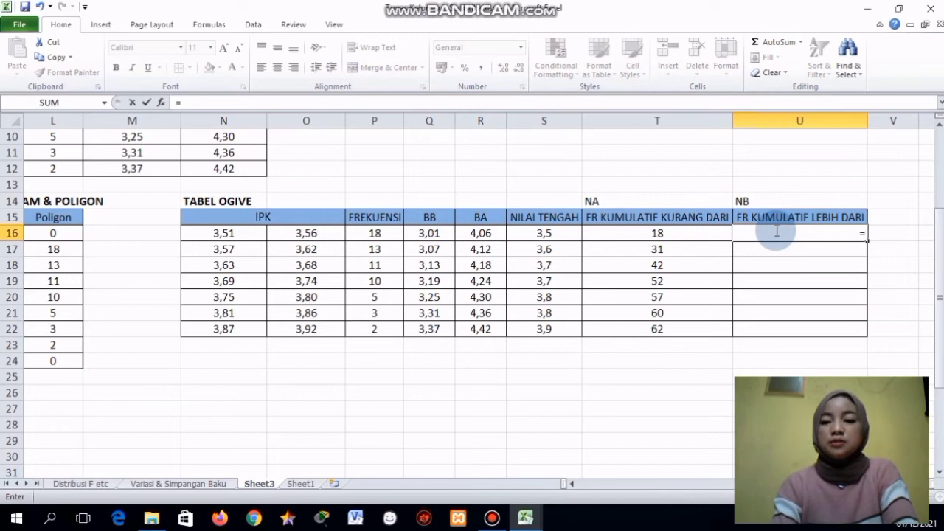
type("SUN")
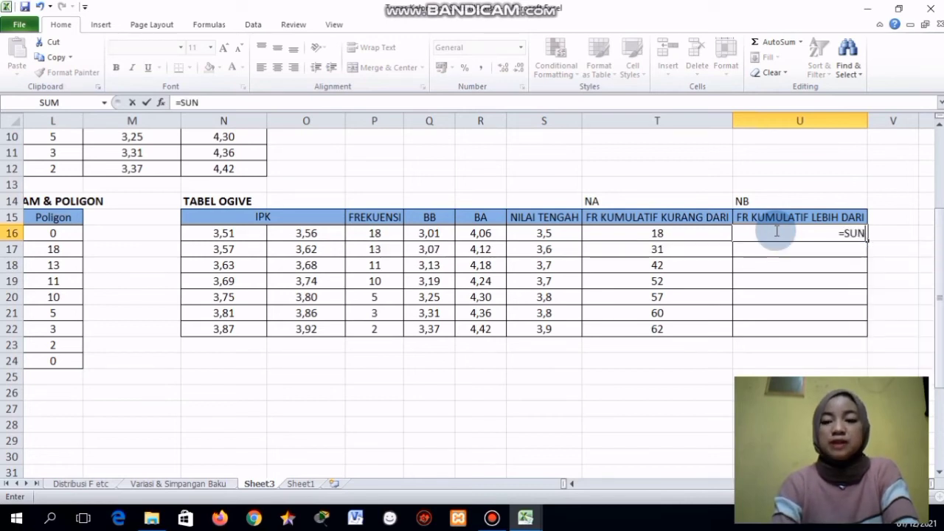
key("BackSpace")
type("M")
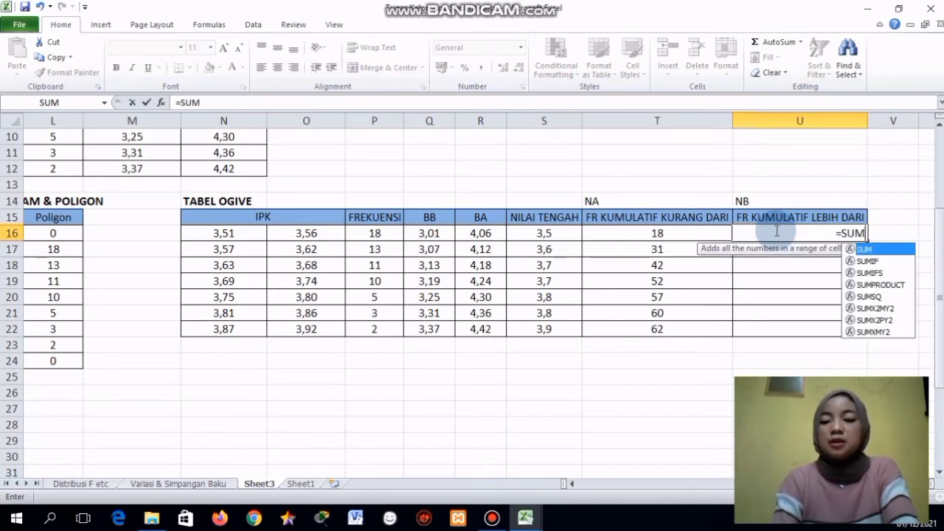
double_click(864, 251)
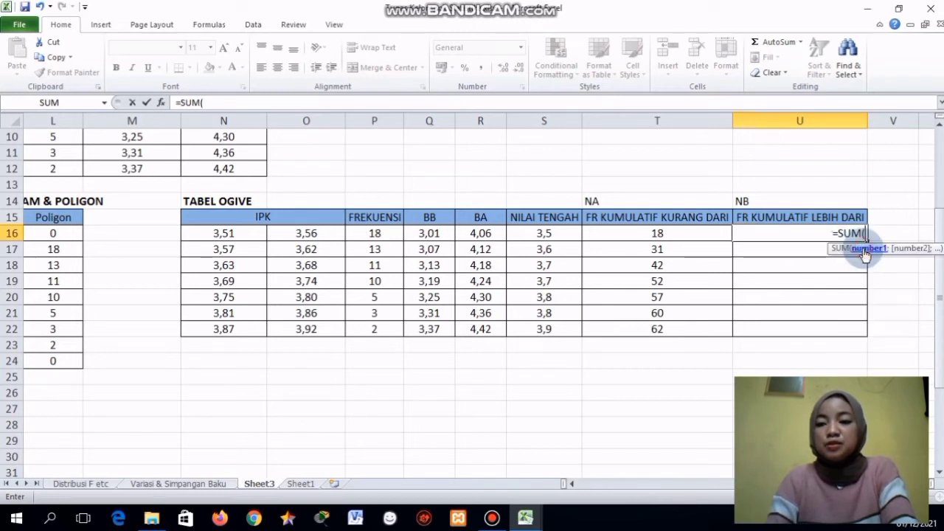
left_click_drag(392, 232, 379, 320)
key("Return")
Calculate the second more-than cumulative frequency in U17 with =U16-P16 and fill the formula down through U22
left_click(766, 248)
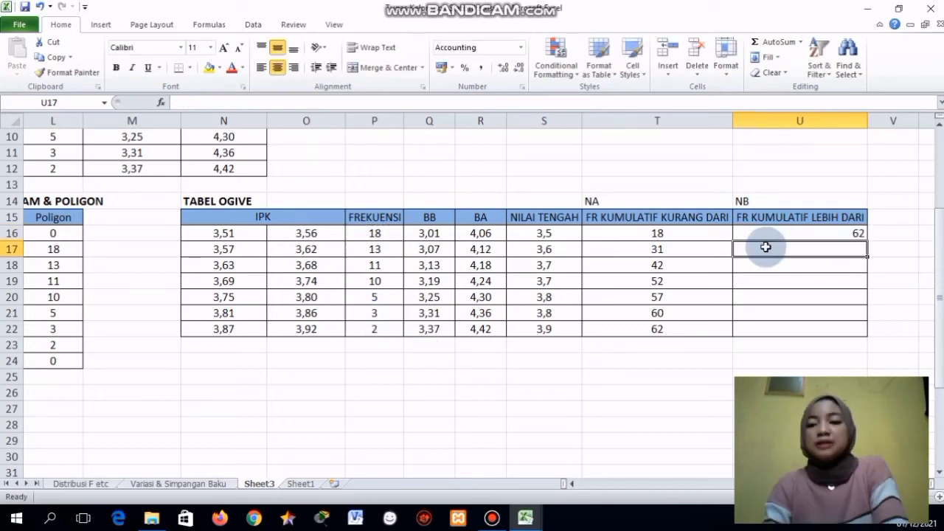
type("=")
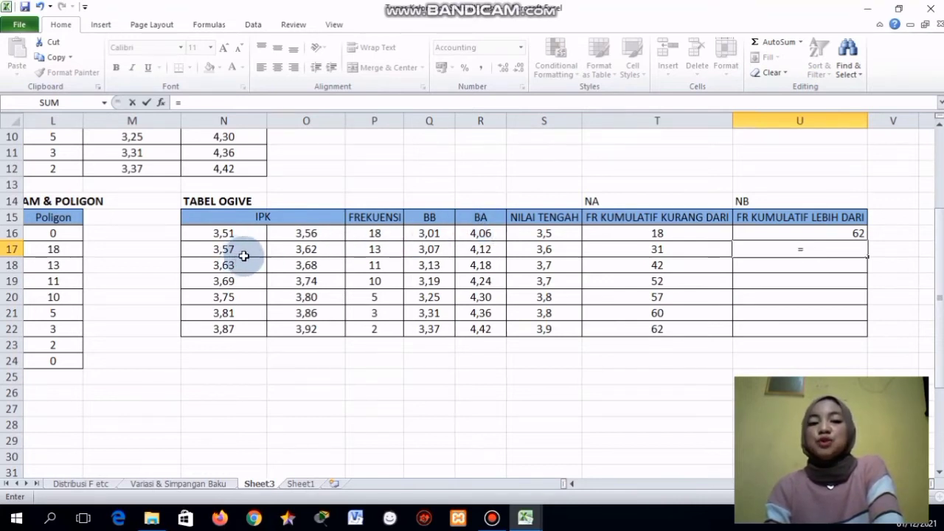
left_click(850, 233)
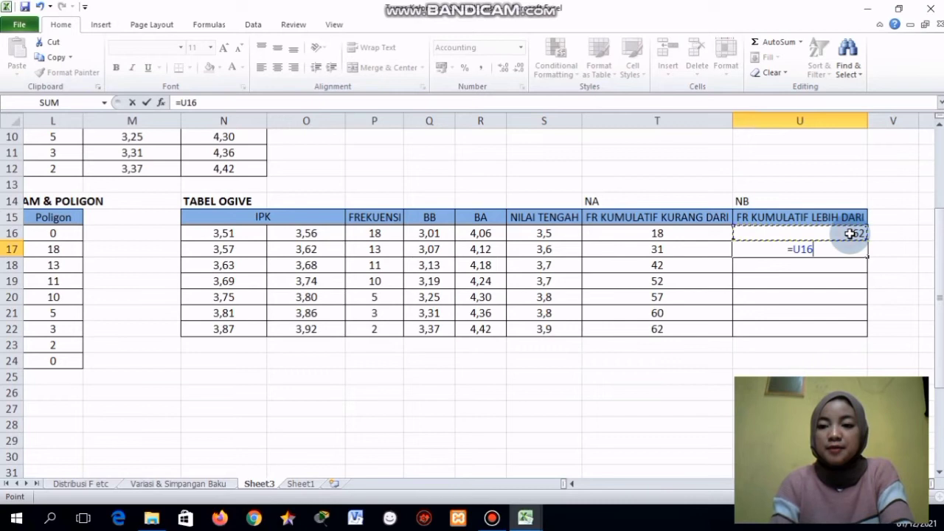
type("-")
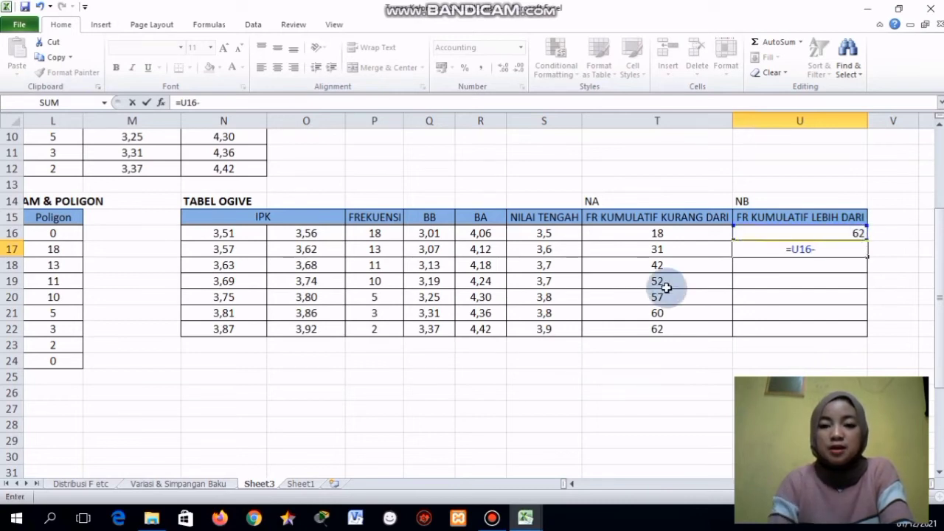
left_click(388, 247)
left_click(396, 231)
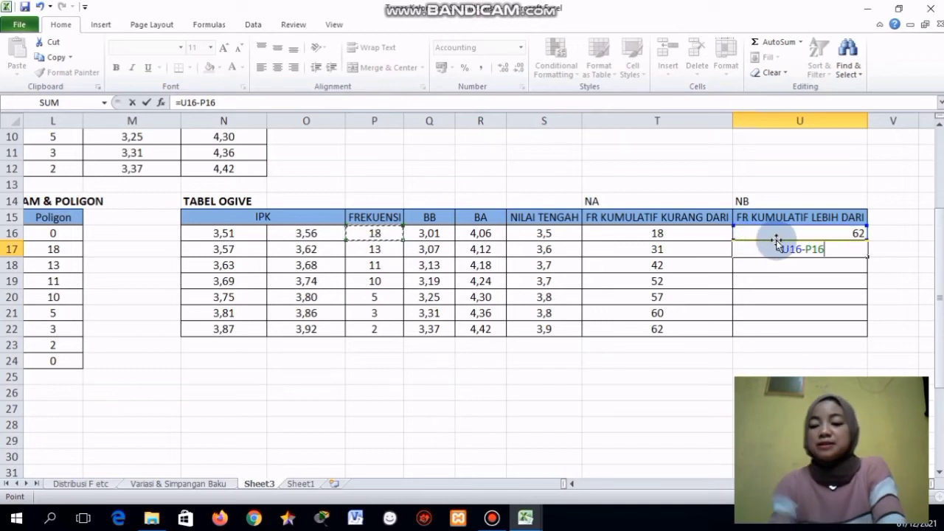
key("Return")
left_click(852, 251)
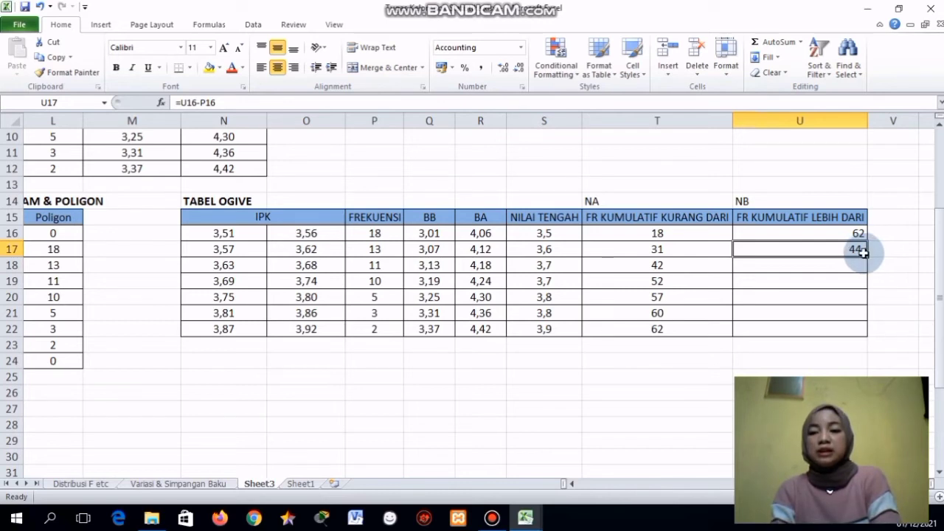
left_click_drag(865, 254, 865, 332)
left_click(833, 344)
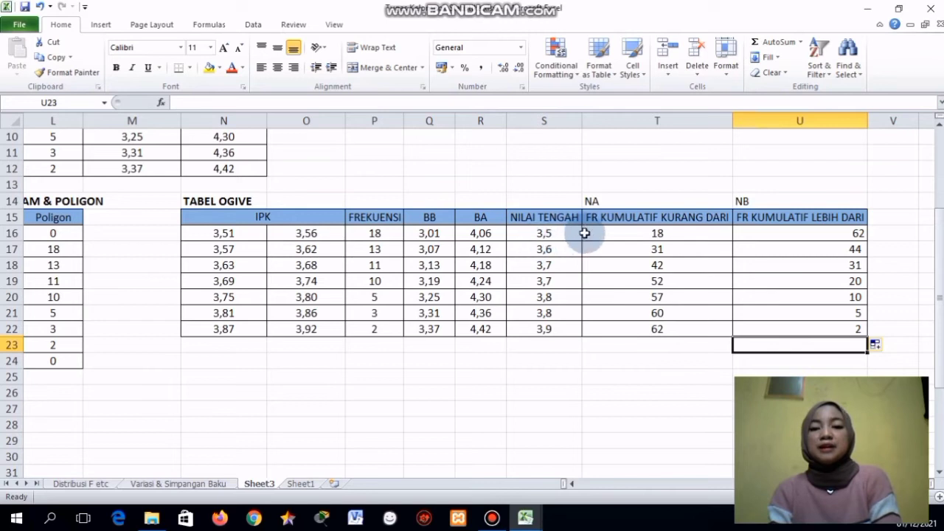
Clear the NILAI TENGAH header in S15 and insert a 2-D line chart with markers from S15:U22
left_click(553, 216)
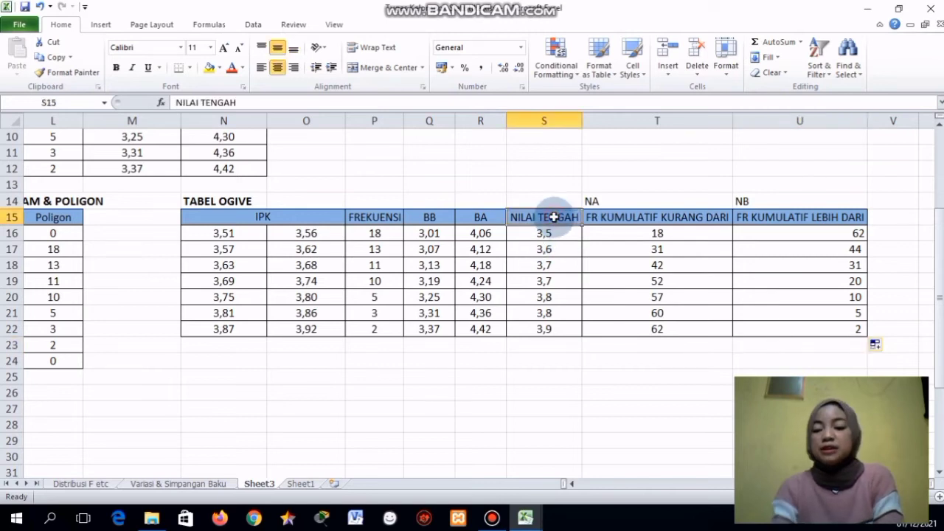
key("Delete")
left_click_drag(519, 215, 790, 321)
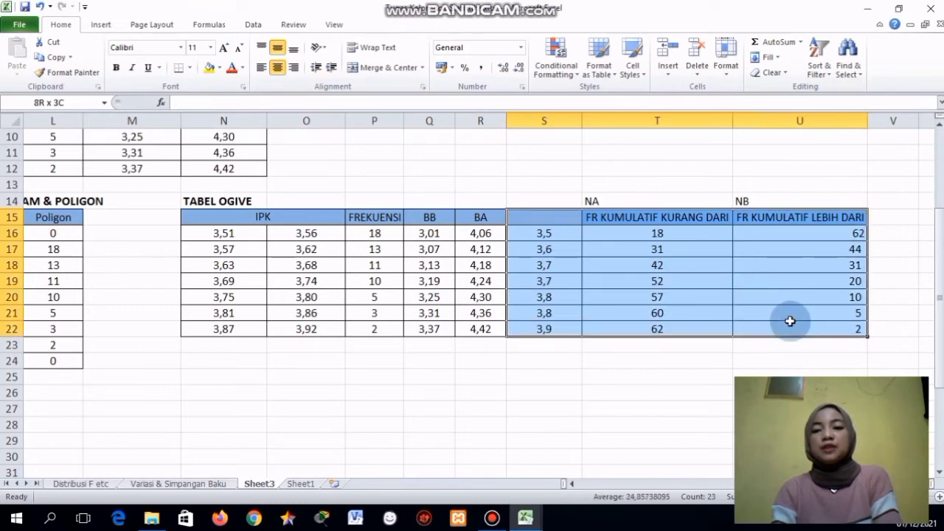
scroll(790, 321, "down", 1)
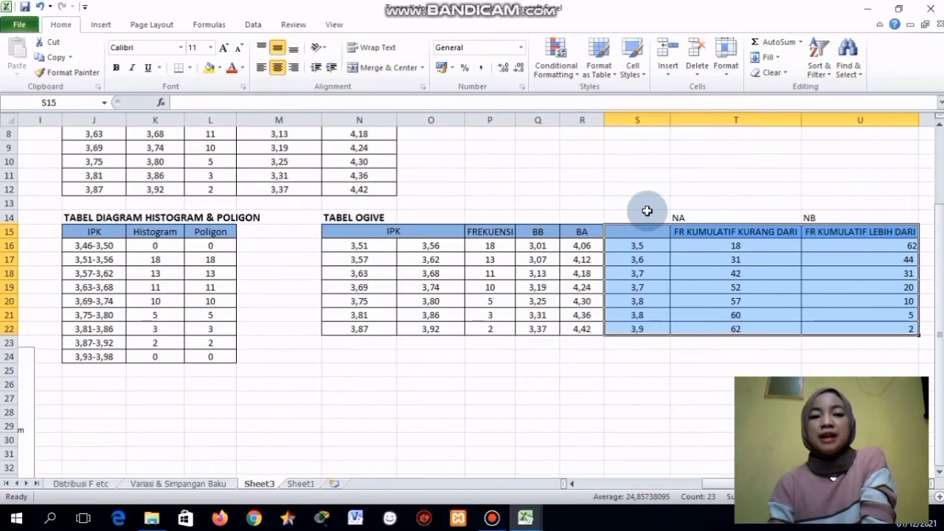
left_click(102, 28)
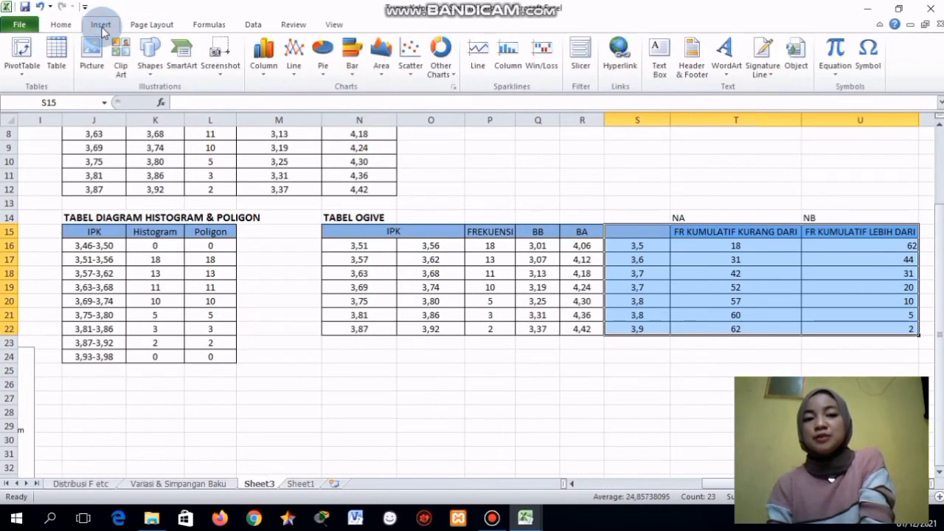
left_click(288, 72)
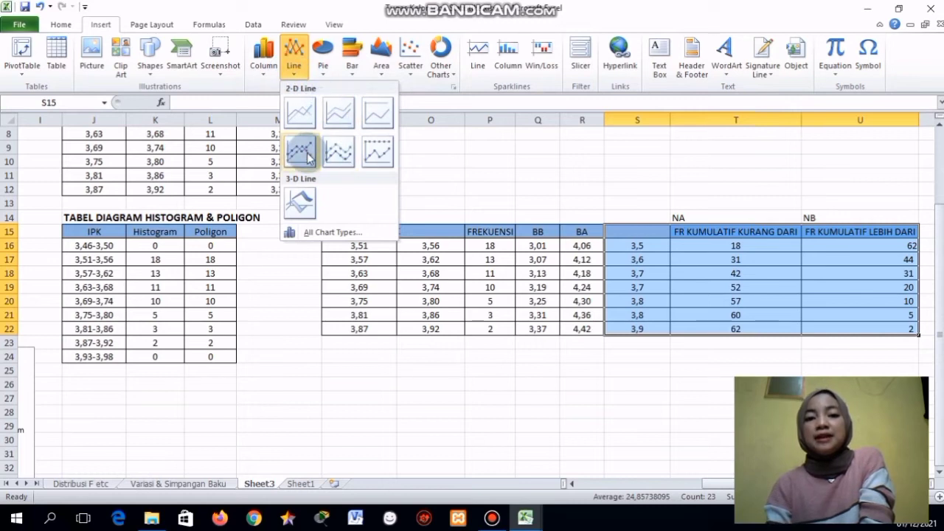
left_click(301, 150)
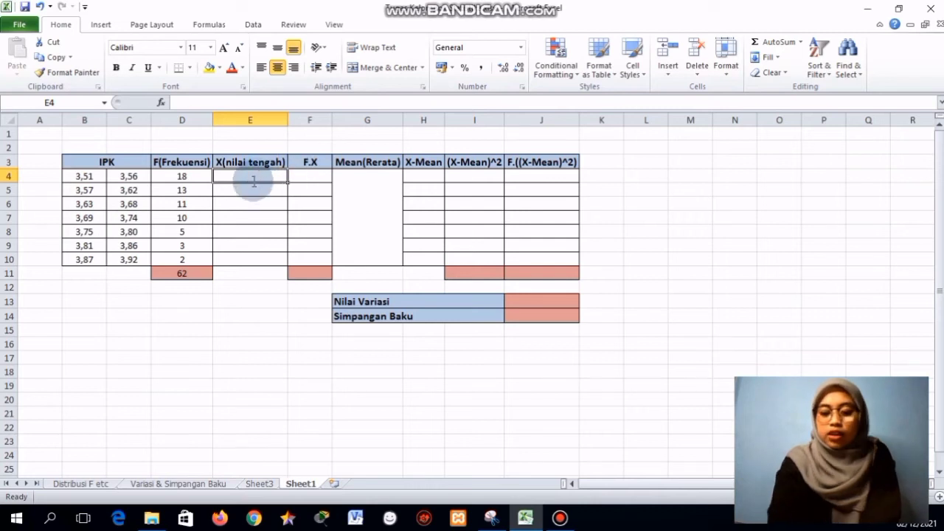
Calculate the class midpoint in E4 with =(B4+C4)/2 and fill the formula down through E10
type("=")
left_click(98, 180)
type("+")
left_click(142, 179)
type(")/2")
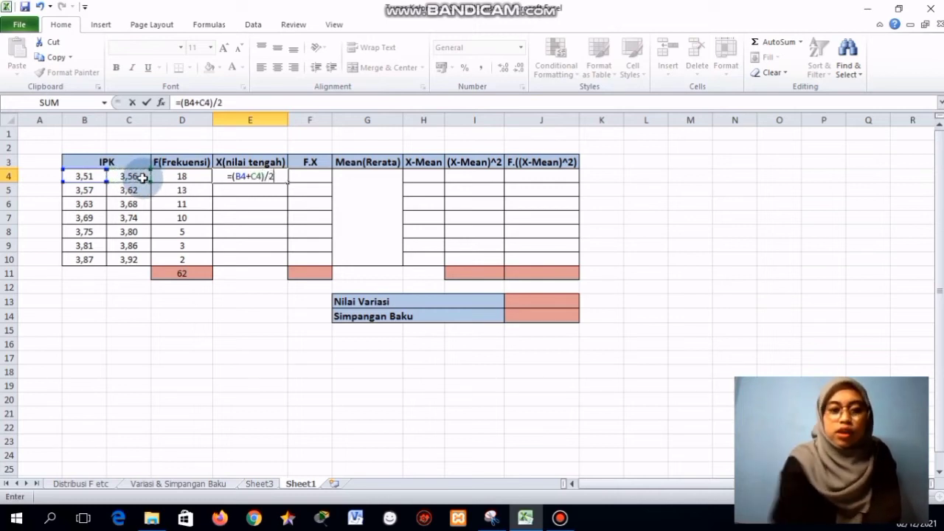
key("Return")
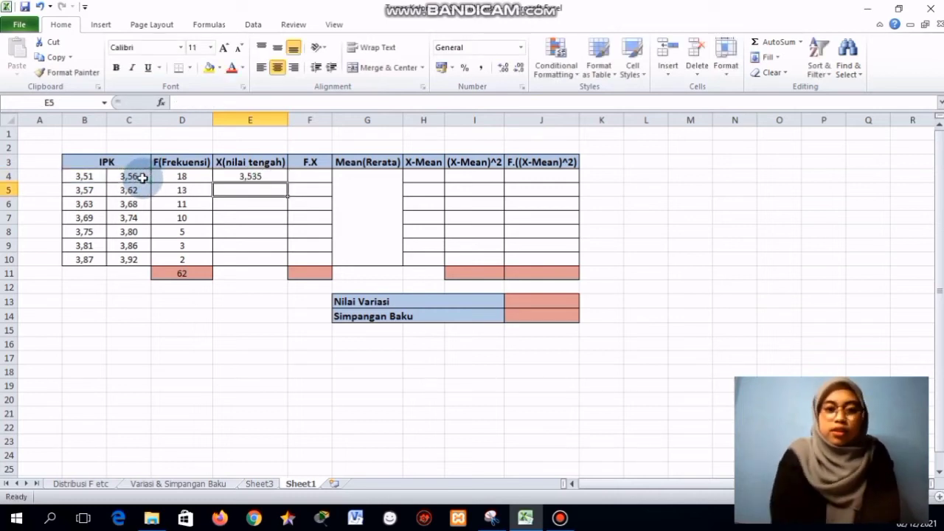
left_click(255, 178)
left_click_drag(287, 181, 288, 266)
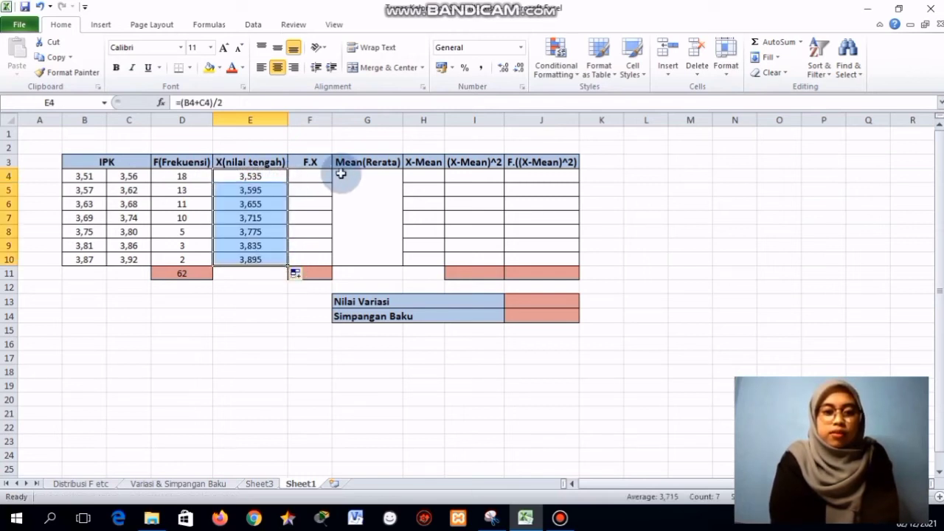
Calculate the F.X product in F4 with =D4*E4 and fill the formula down through F10
left_click(312, 177)
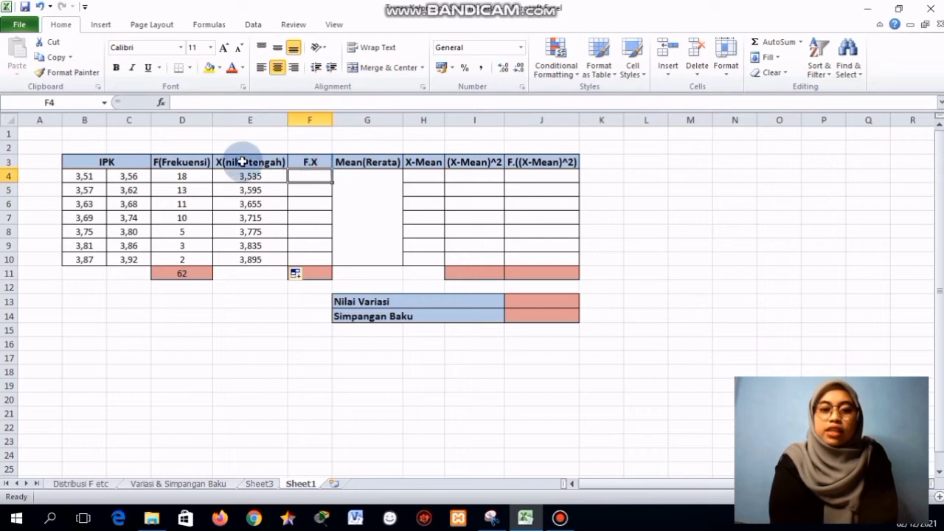
left_click(197, 162)
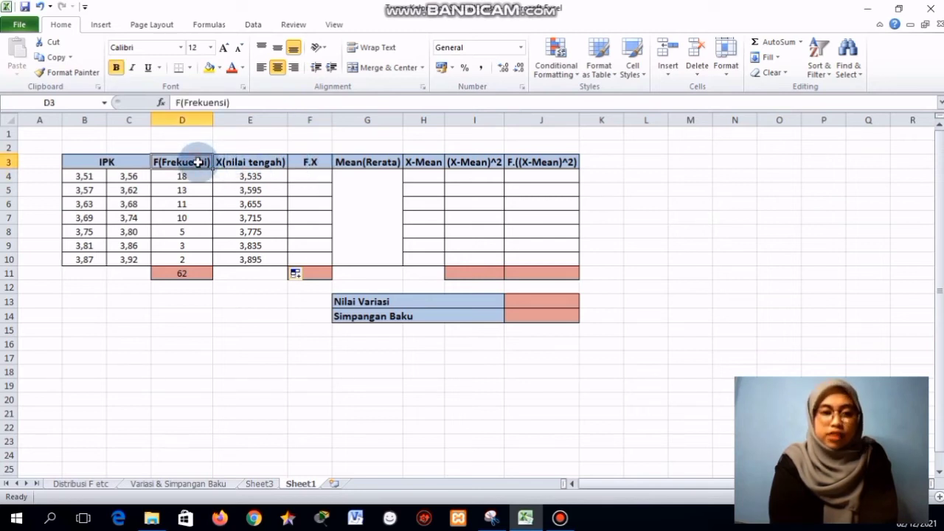
left_click(243, 165)
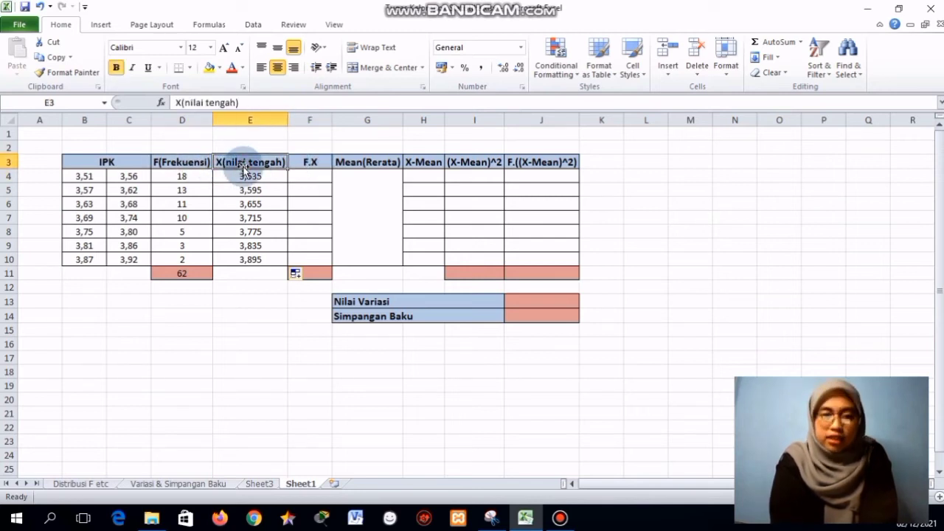
left_click(302, 180)
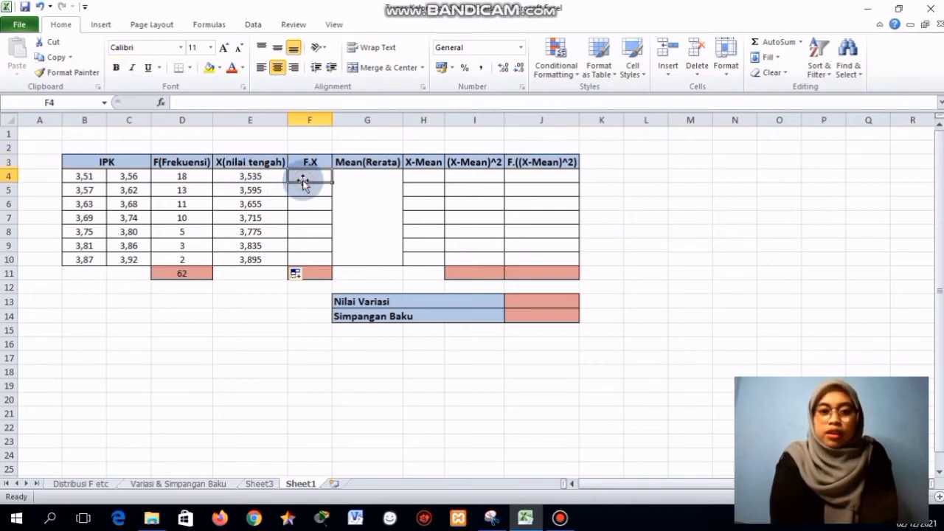
type("=")
left_click(181, 178)
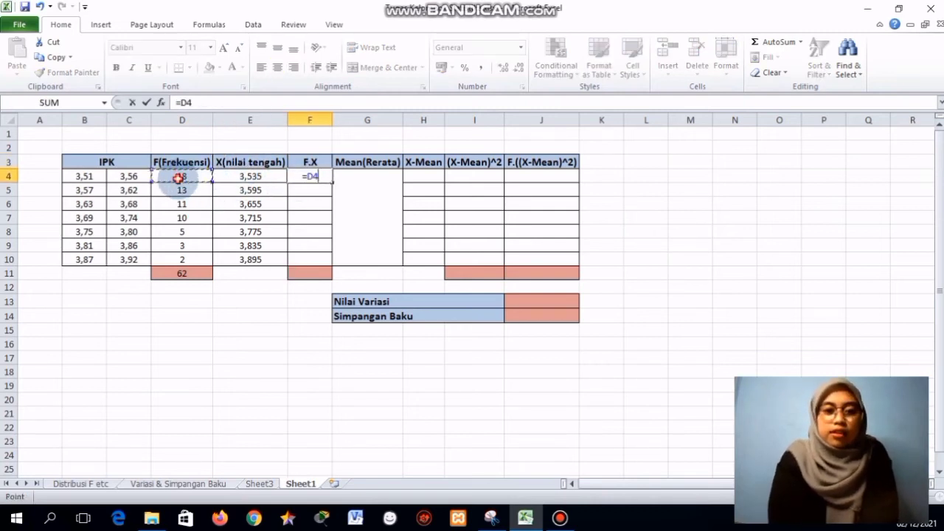
type("+")
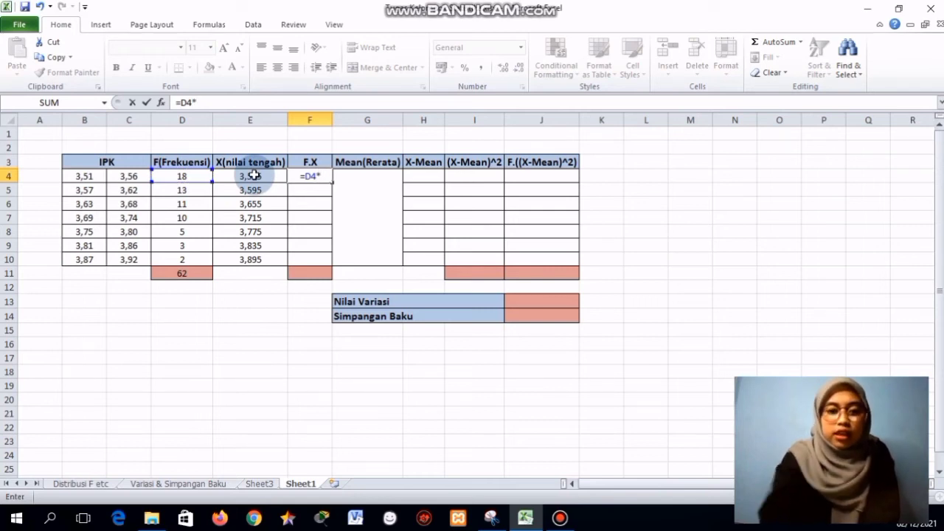
left_click(258, 178)
key("Return")
left_click(314, 176)
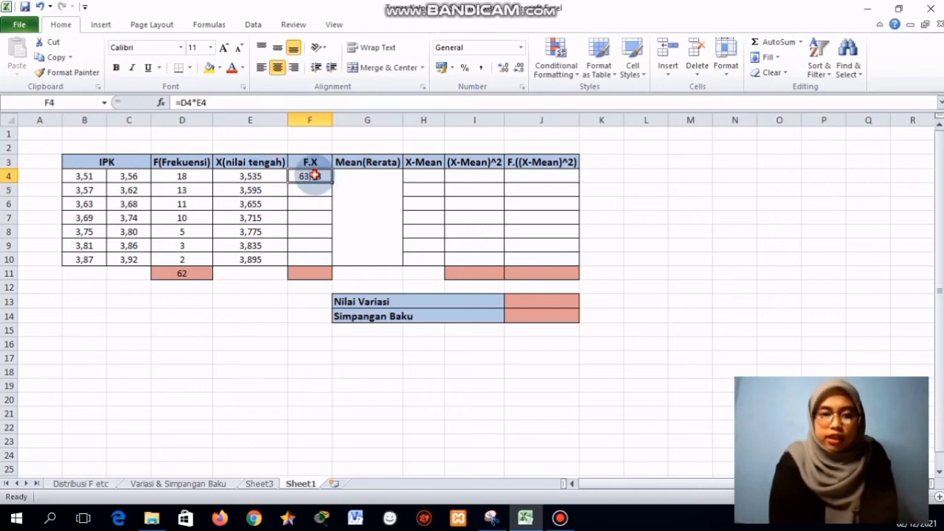
left_click_drag(331, 181, 327, 258)
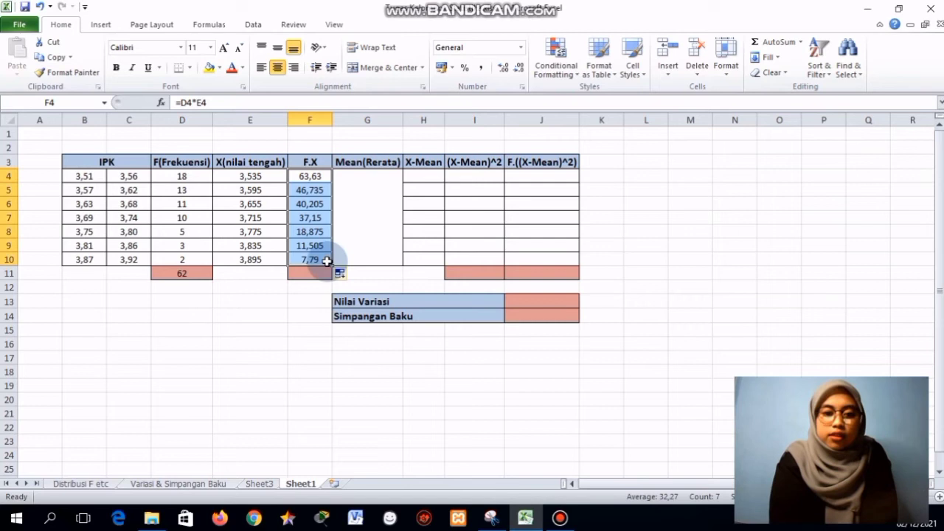
Total the F.X column in F11 with =SUM(F4:F10)
left_click(302, 272)
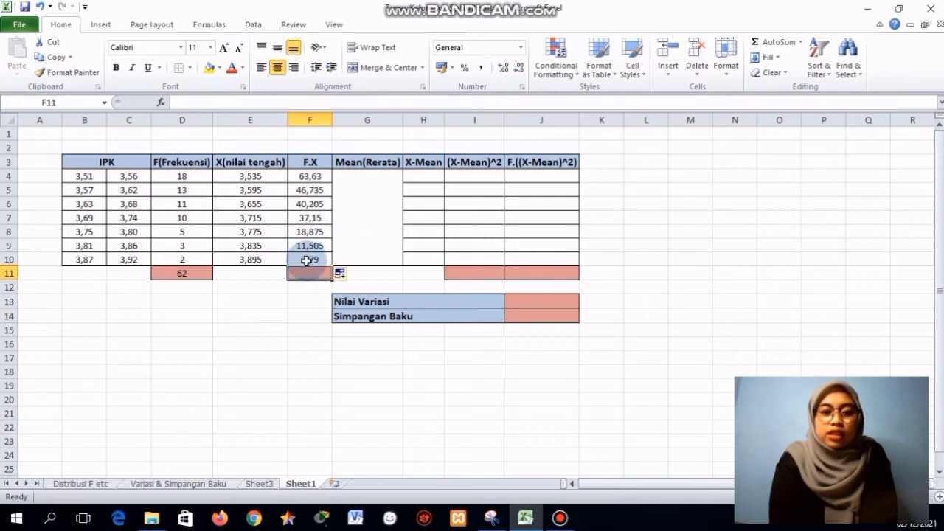
type("=sum")
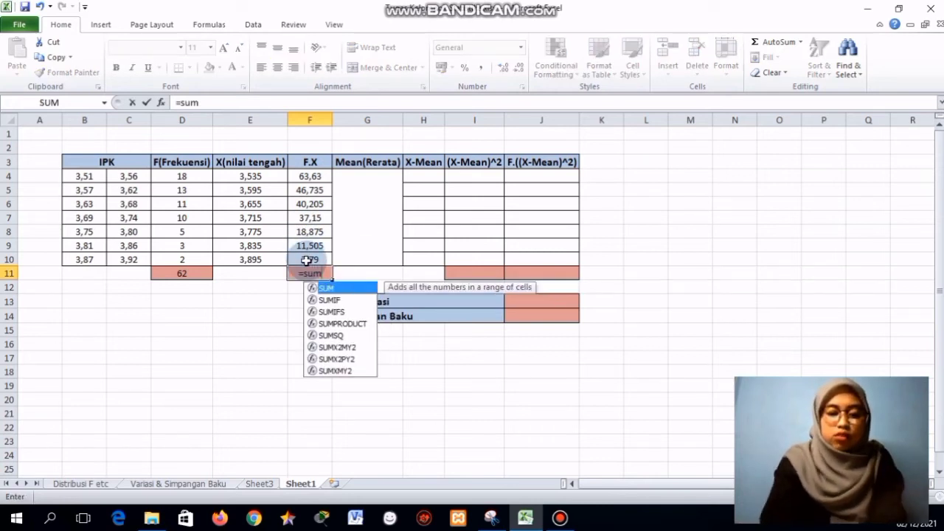
double_click(322, 287)
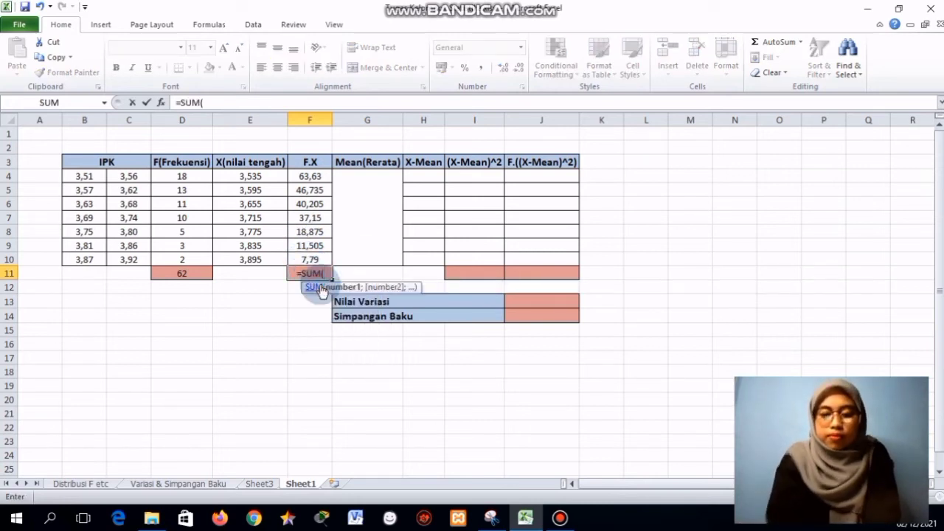
left_click_drag(310, 177, 315, 256)
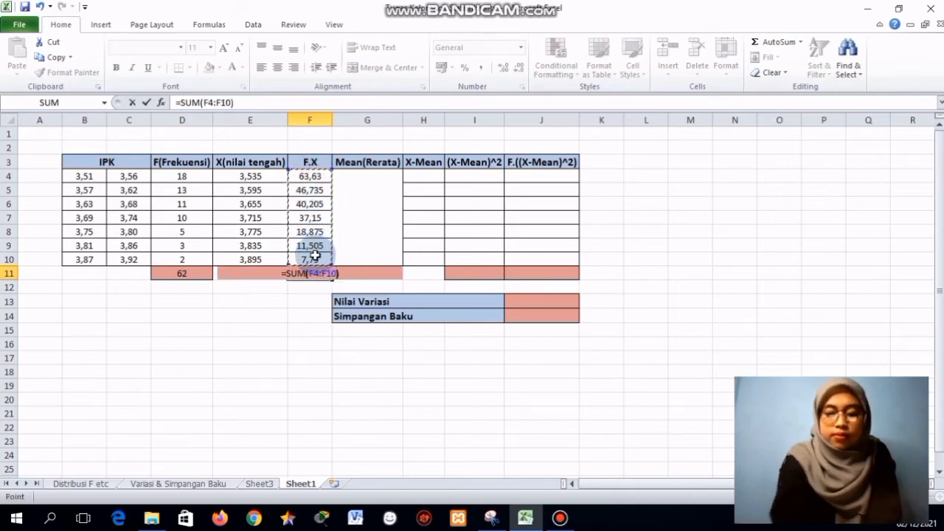
key("Return")
left_click(314, 272)
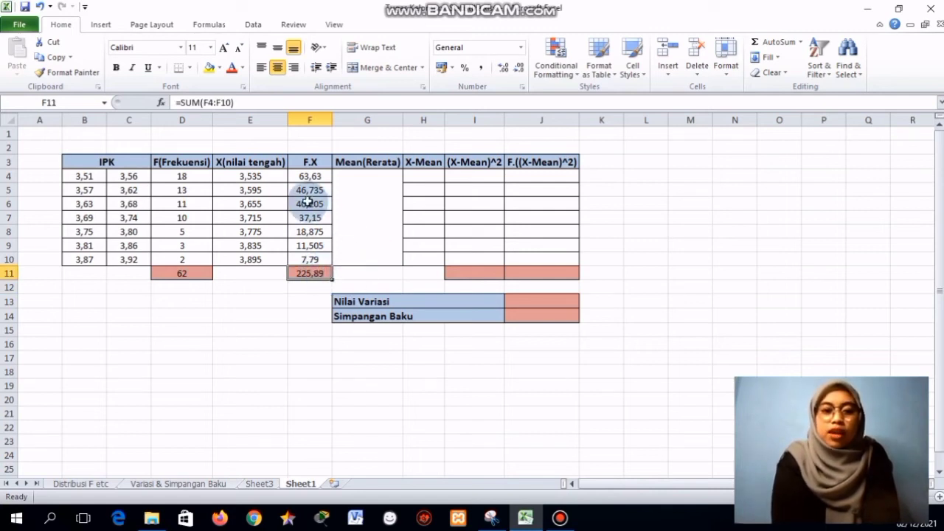
Calculate the mean in the merged Mean(Rerata) cell G4 with =F11/D11
left_click(353, 195)
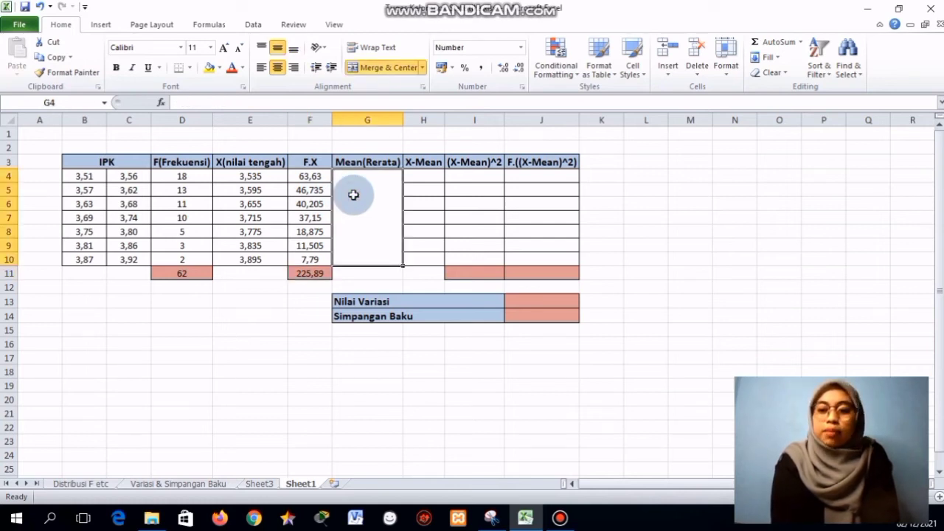
left_click(312, 271)
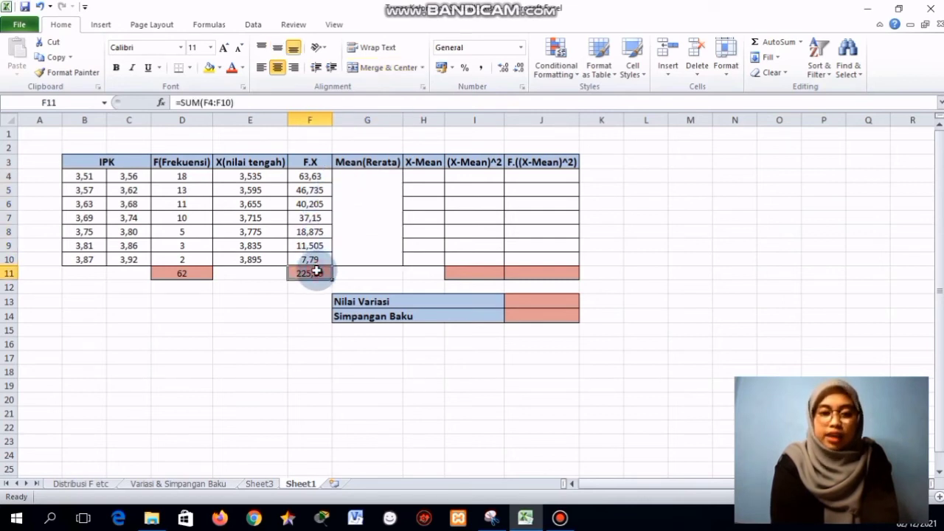
left_click(205, 274)
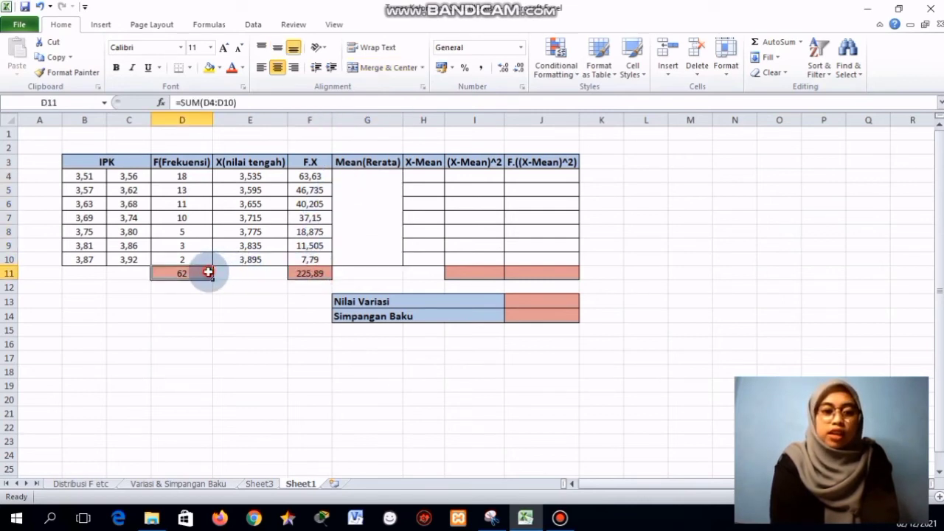
left_click(399, 199)
type("=")
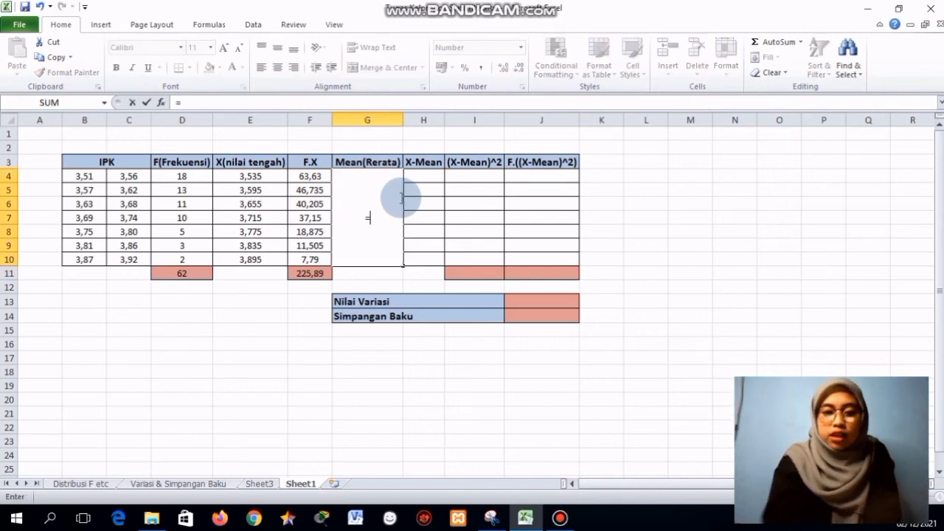
left_click(308, 272)
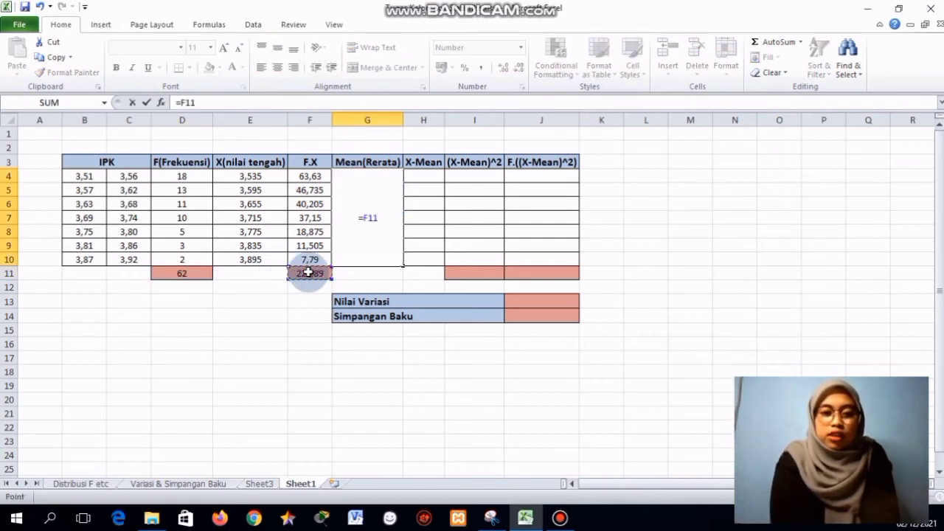
type("/")
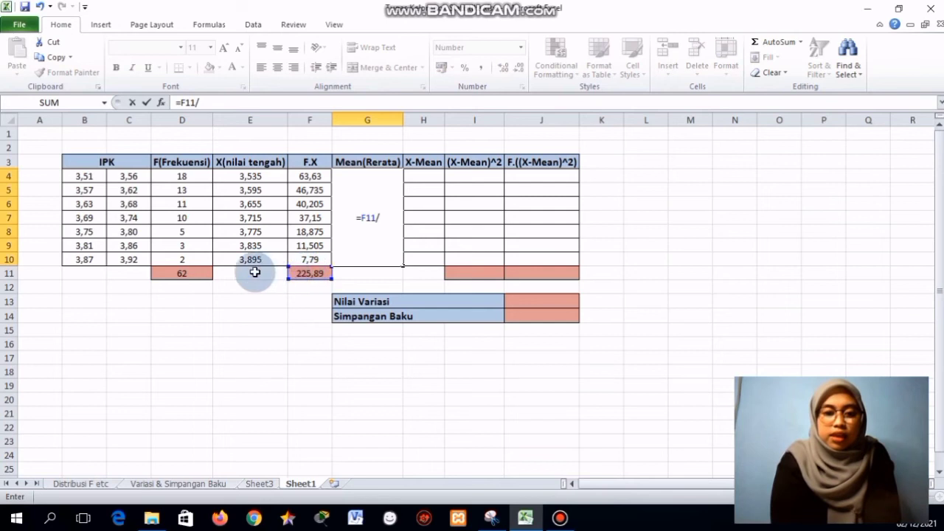
left_click(197, 273)
key("Return")
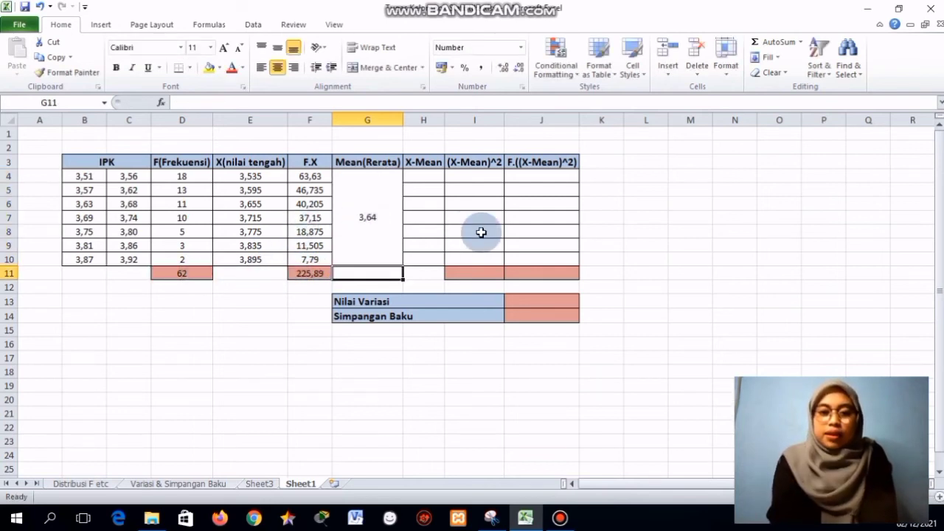
Calculate the X-Mean deviation in H4 with =E4-G4 and fill the formula down through H10
left_click(434, 163)
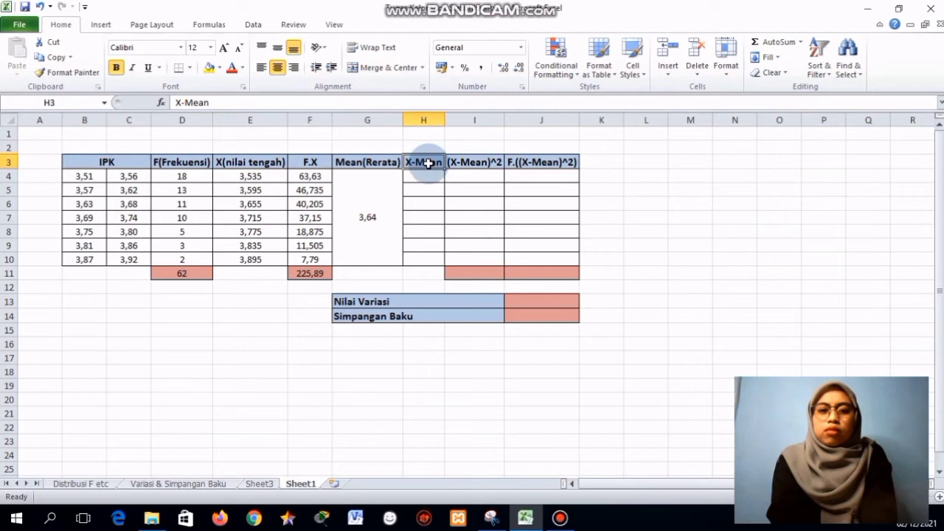
left_click(242, 166)
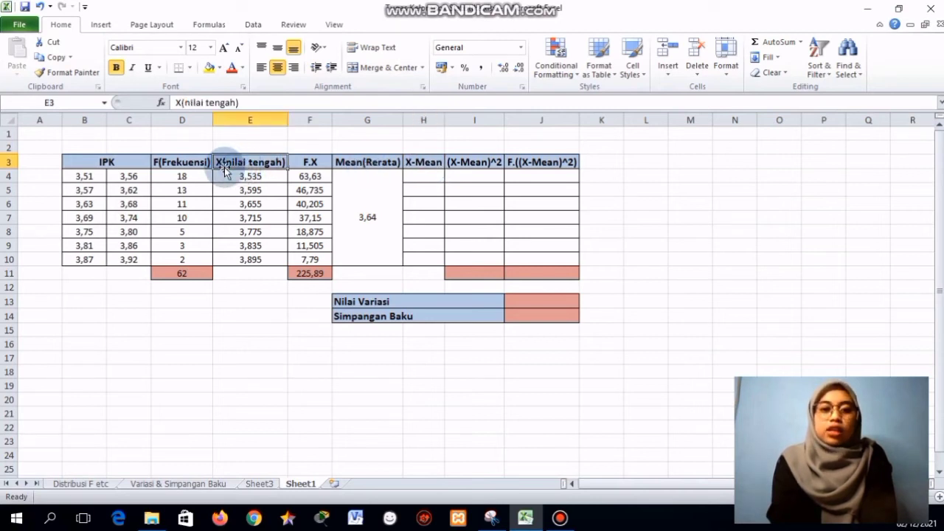
left_click(365, 164)
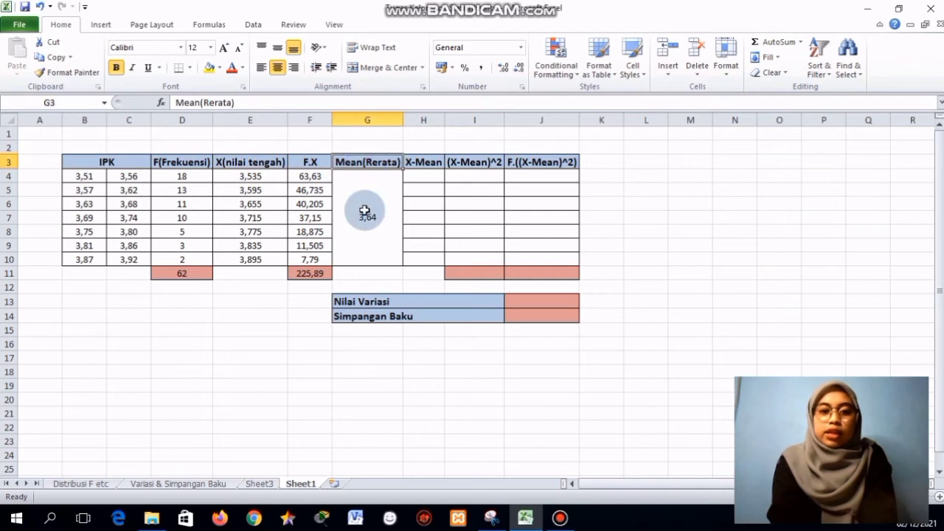
left_click(428, 175)
type("=")
left_click(271, 176)
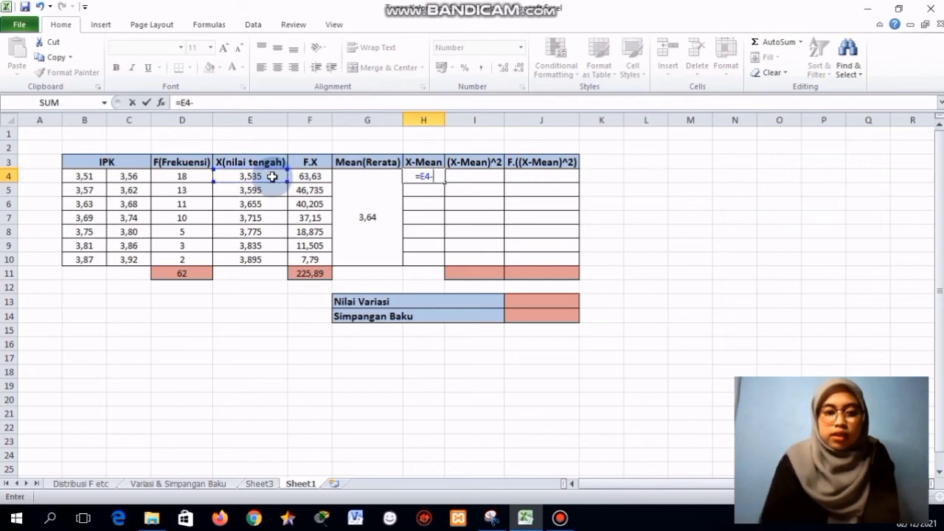
type("-")
left_click(387, 198)
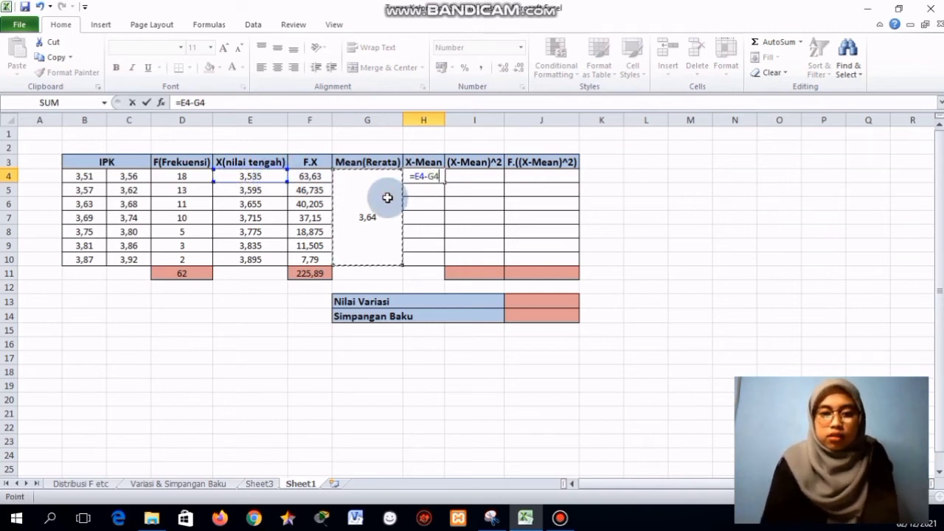
key("Return")
left_click(422, 177)
left_click_drag(436, 181, 440, 261)
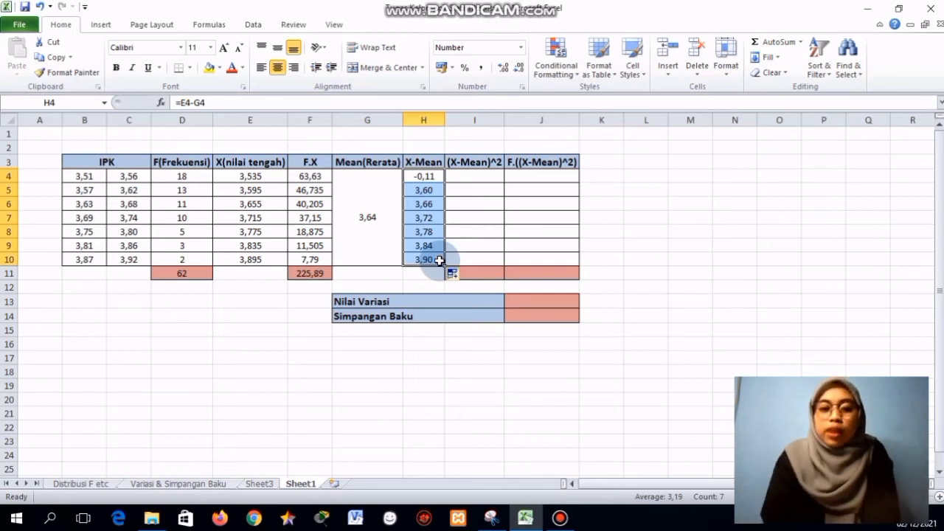
Clear the X-Mean deviation results in H5:H10, keeping the formula in H4
left_click(428, 185)
left_click_drag(429, 186, 428, 255)
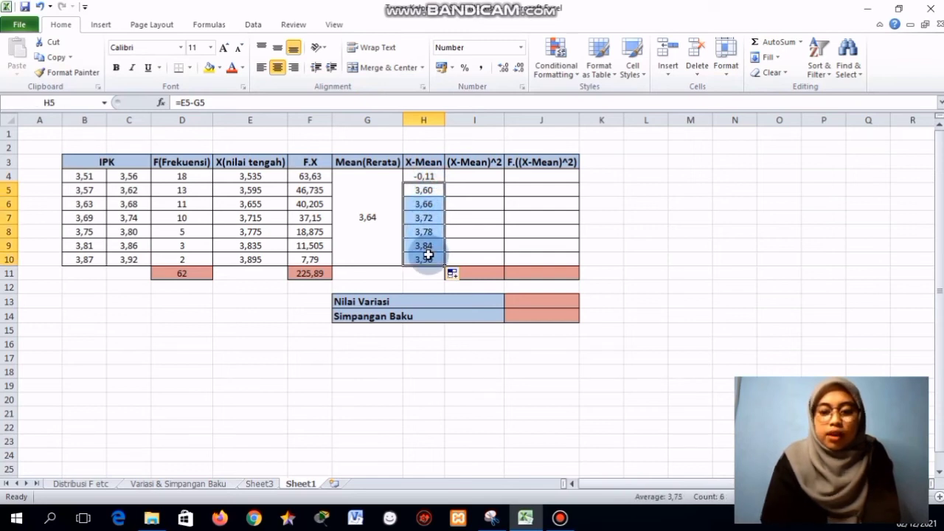
key("Delete")
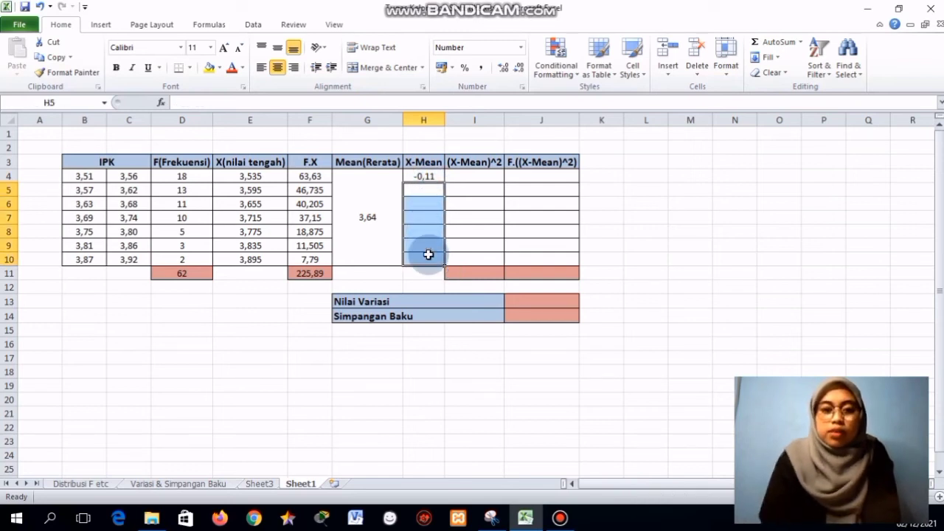
Make the mean reference absolute in H4 with =E4-$G$4 and fill the formula down through H10
left_click(426, 175)
left_click(195, 103)
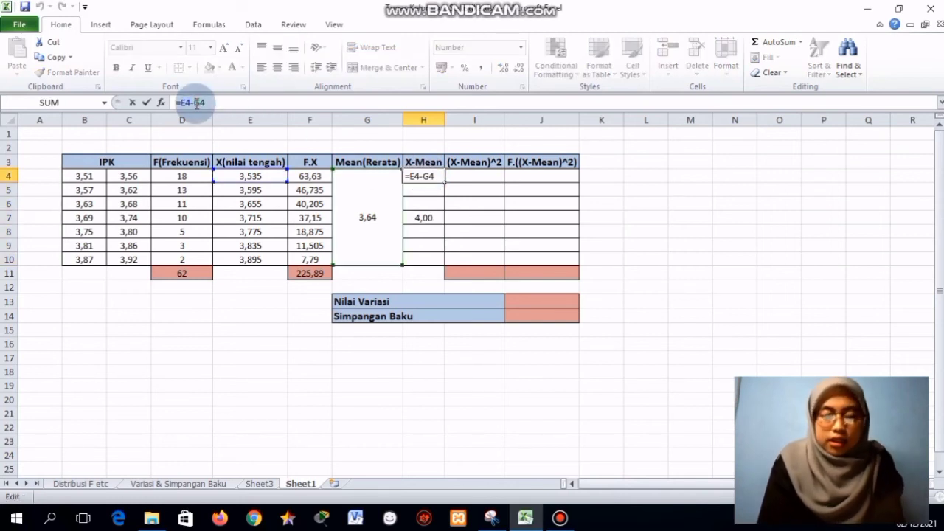
type("$")
double_click(203, 102)
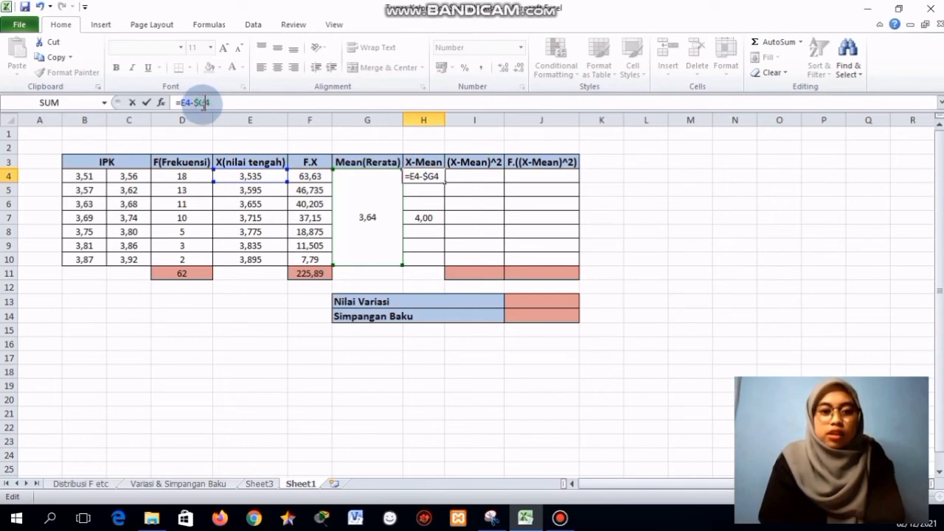
left_click(204, 103)
type("$")
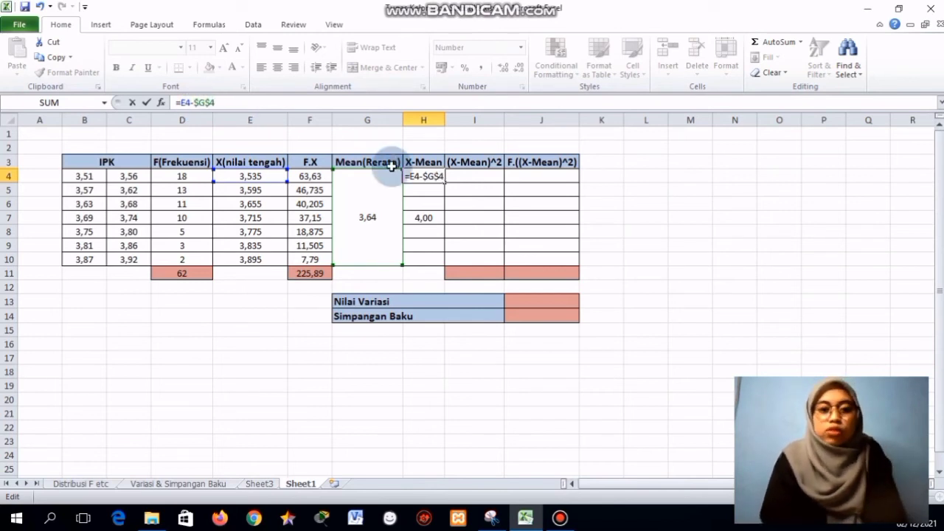
key("Return")
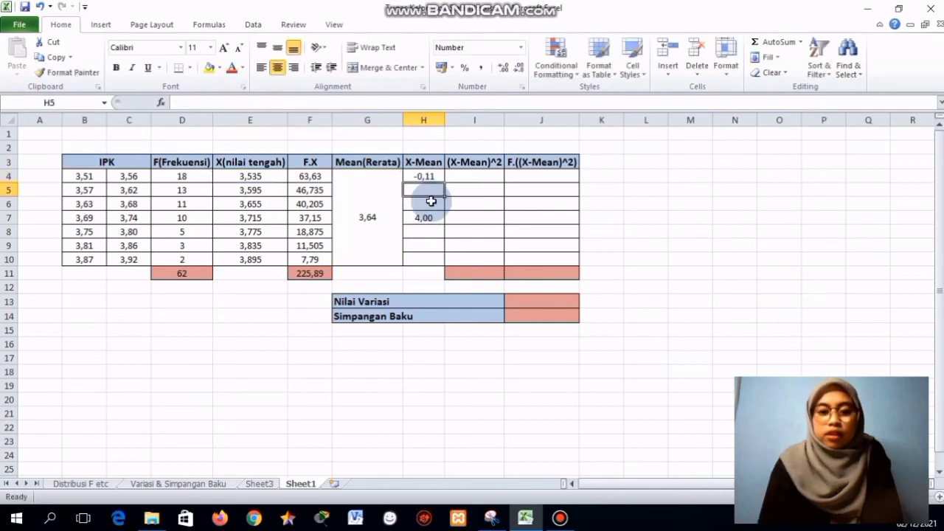
left_click(430, 215)
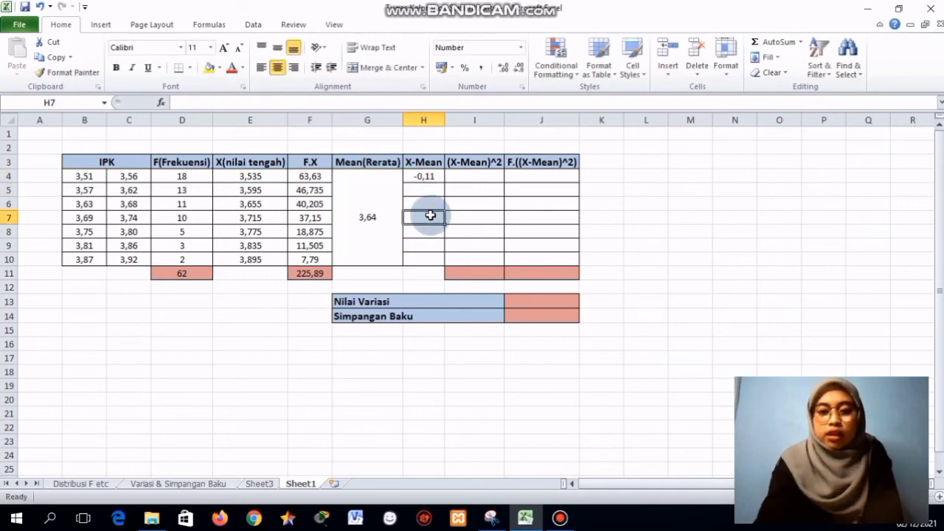
left_click(438, 177)
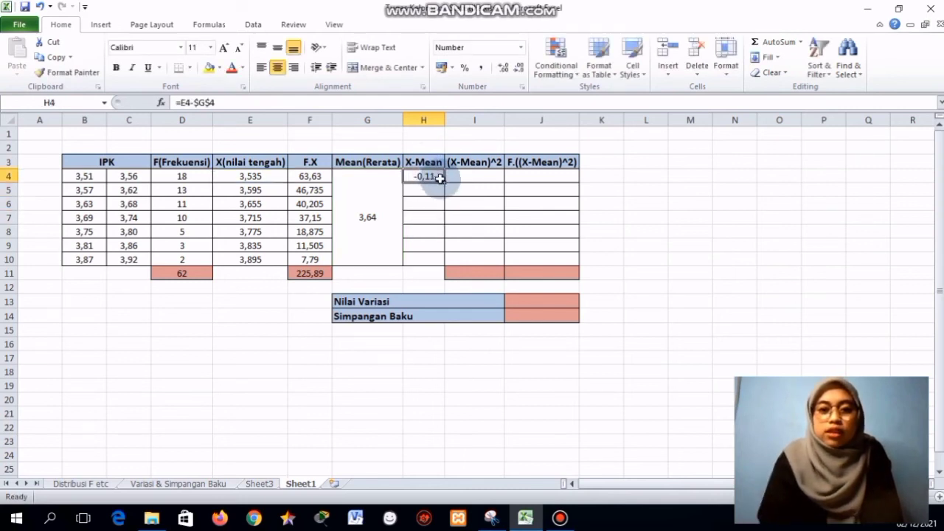
left_click_drag(440, 178, 441, 260)
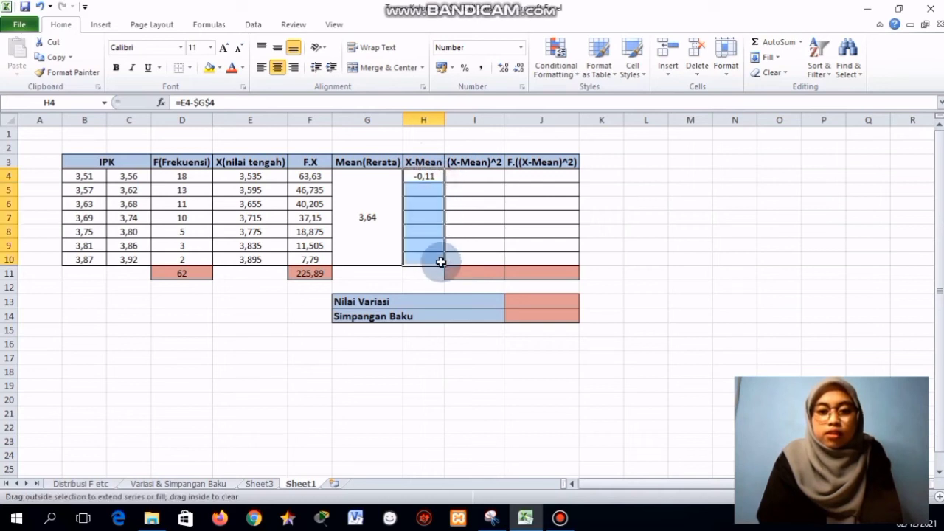
Calculate the squared deviation in I4 with =H4*H4 and fill the formula down through I10
left_click(461, 175)
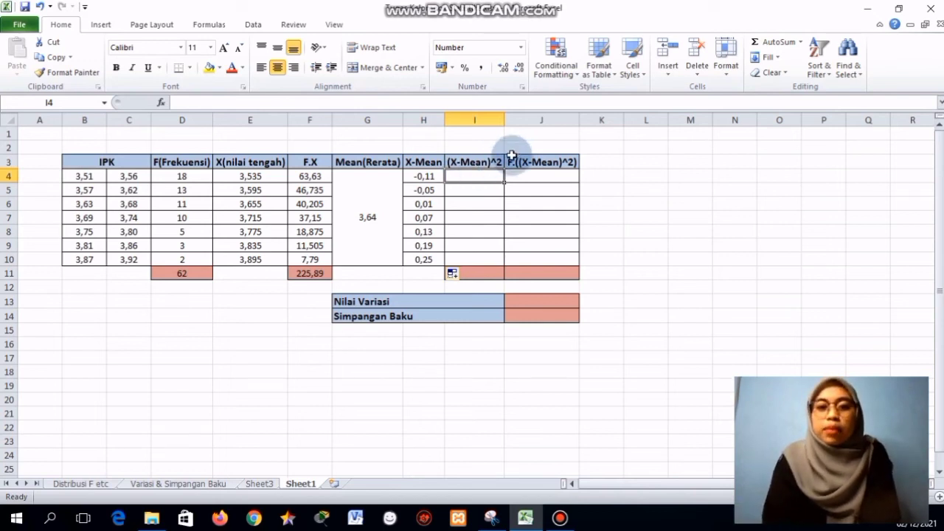
left_click(431, 178)
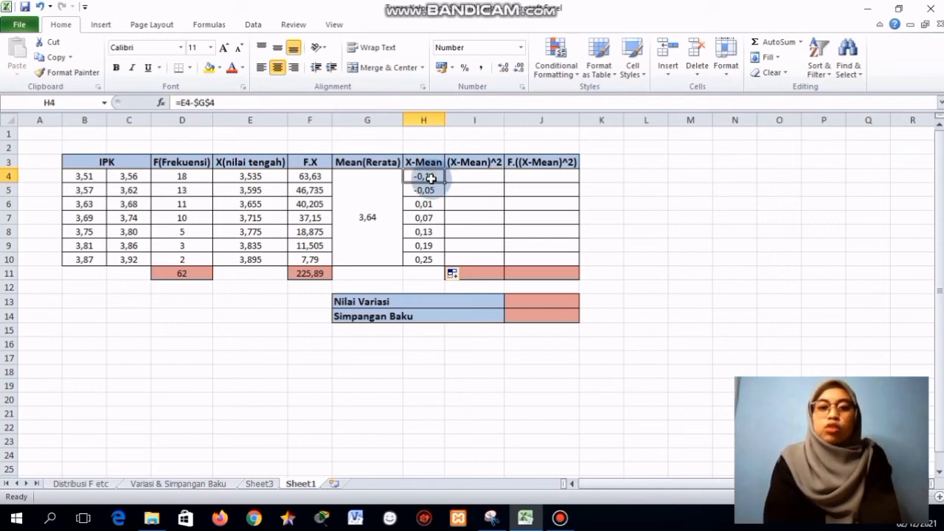
left_click(479, 177)
type("=")
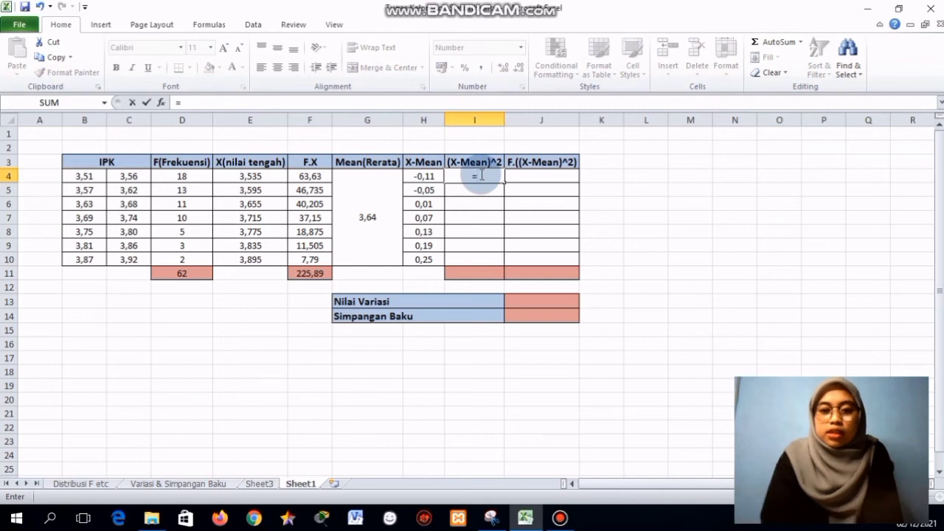
left_click(434, 178)
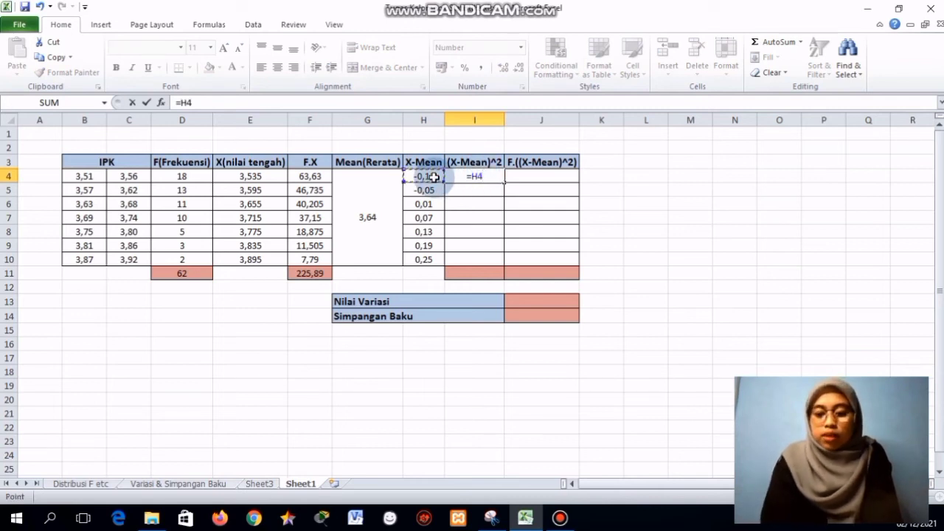
type("*")
left_click(434, 178)
key("Return")
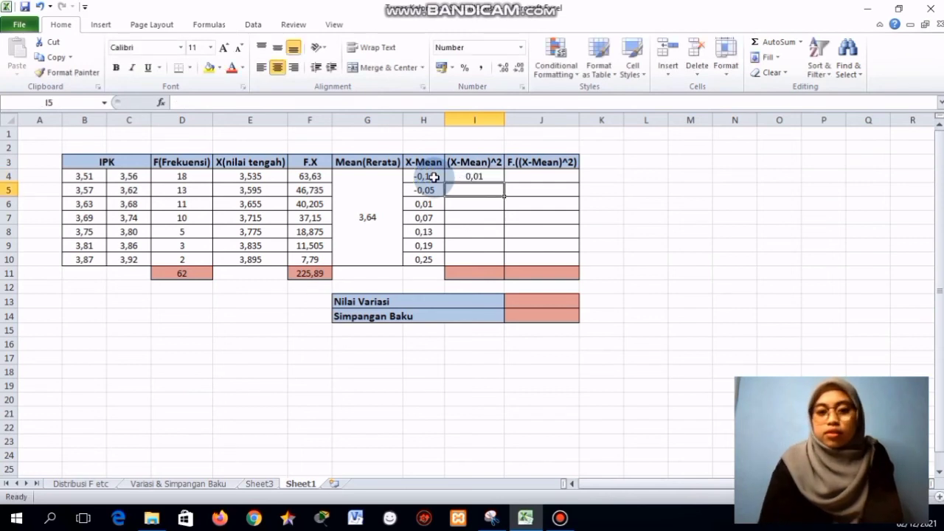
left_click(499, 180)
left_click_drag(498, 180, 502, 262)
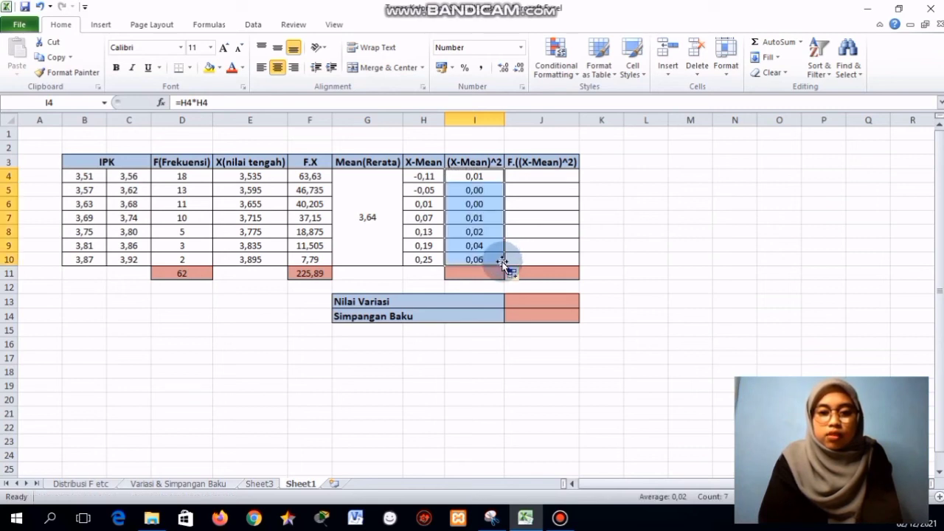
left_click(476, 217)
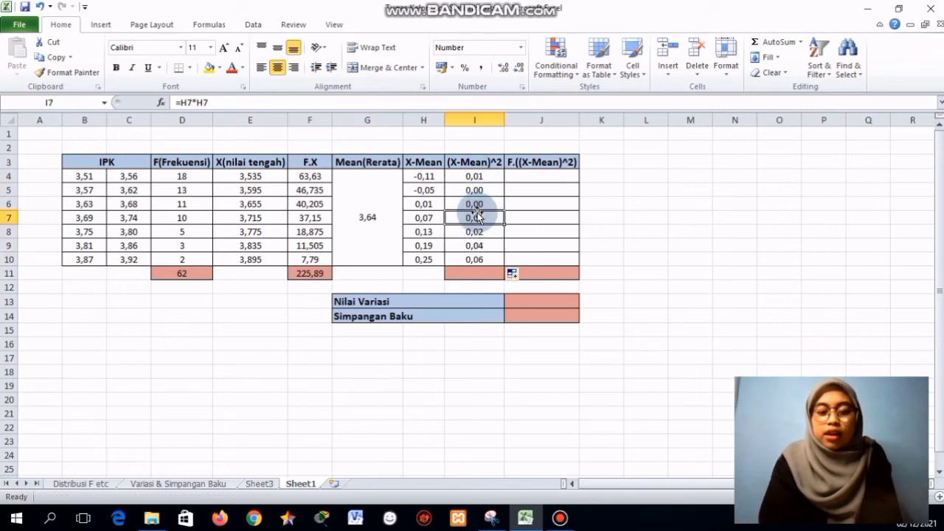
Total the (X-Mean)^2 column in I11 with =SUM(I4:I10)
left_click(476, 271)
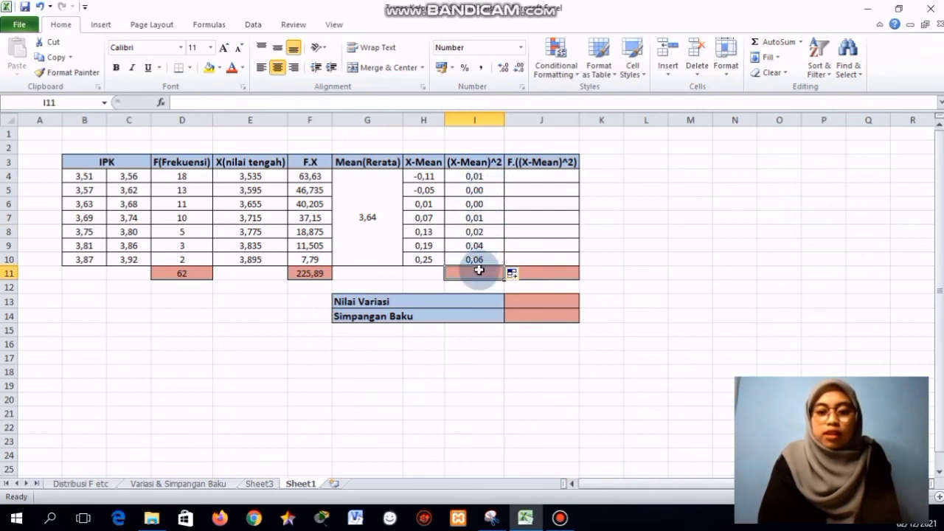
type("=smm")
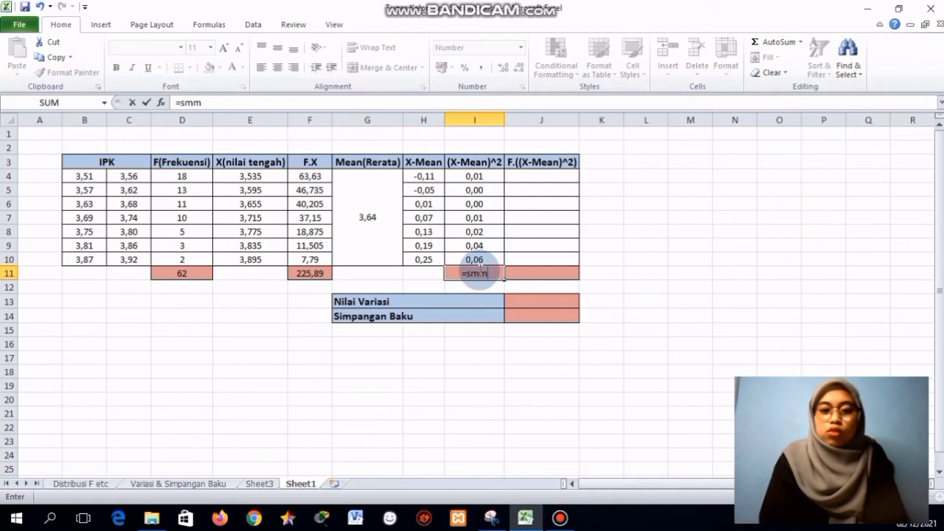
key("BackSpace")
key("BackSpace")
type("um")
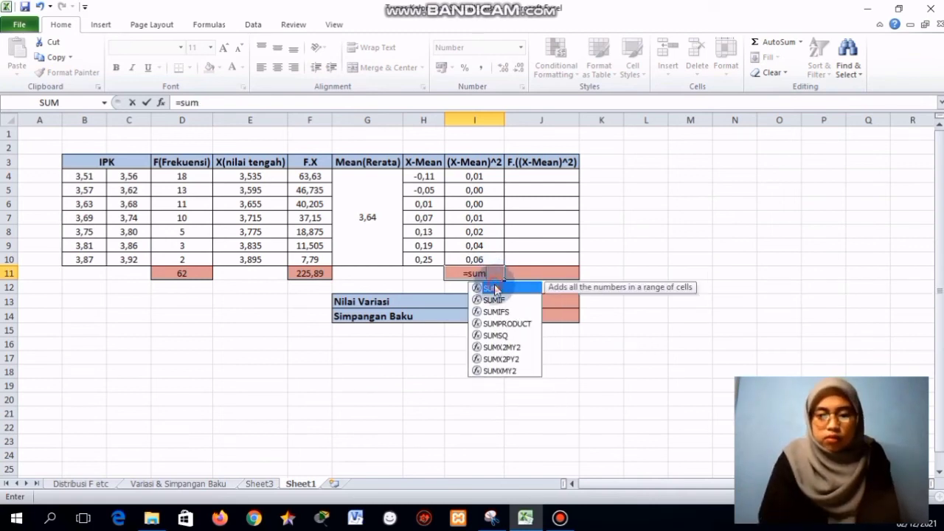
double_click(493, 287)
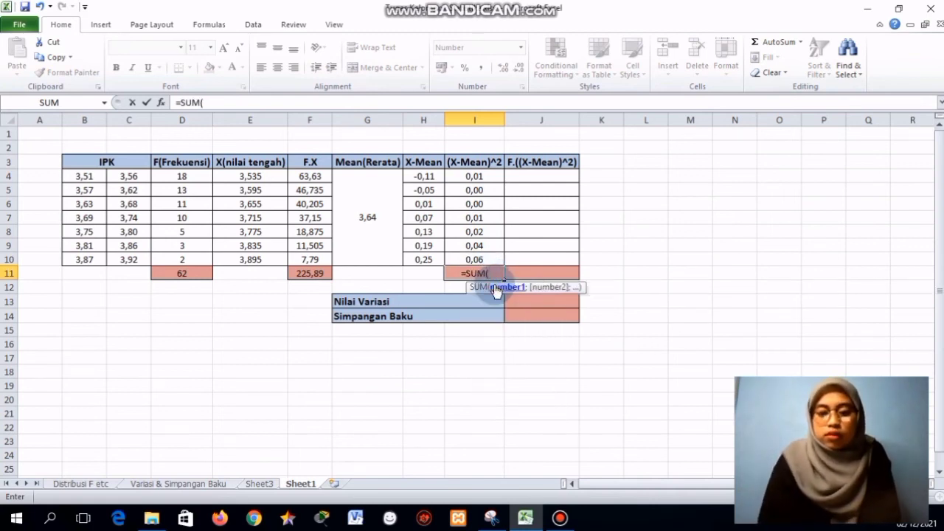
left_click_drag(477, 177, 486, 254)
type(")")
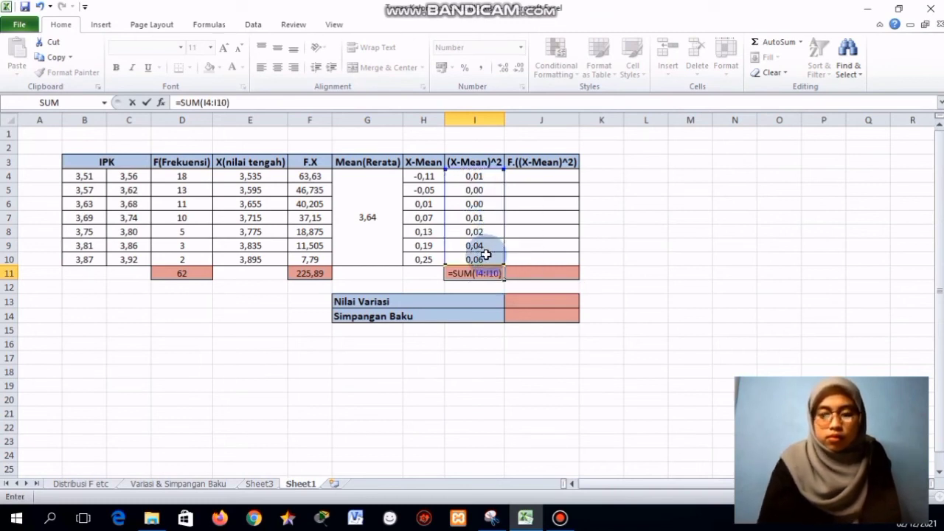
key("Return")
left_click(486, 273)
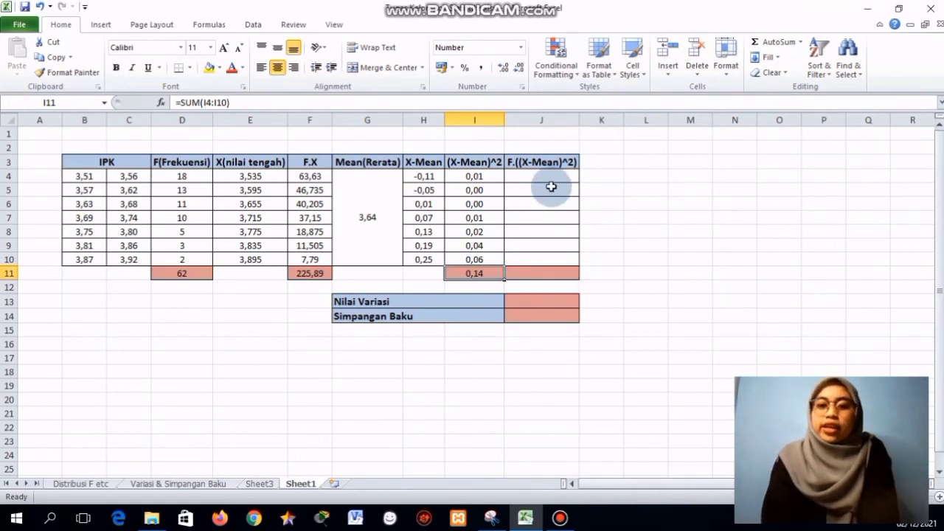
Calculate frequency times squared deviation in J4 with =D4*I4 and fill the formula down through J10
left_click(523, 172)
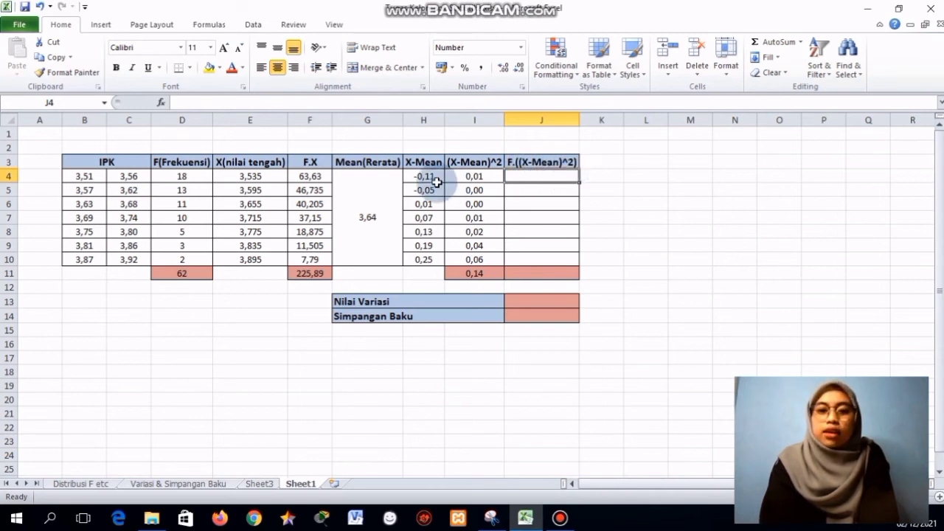
left_click(210, 164)
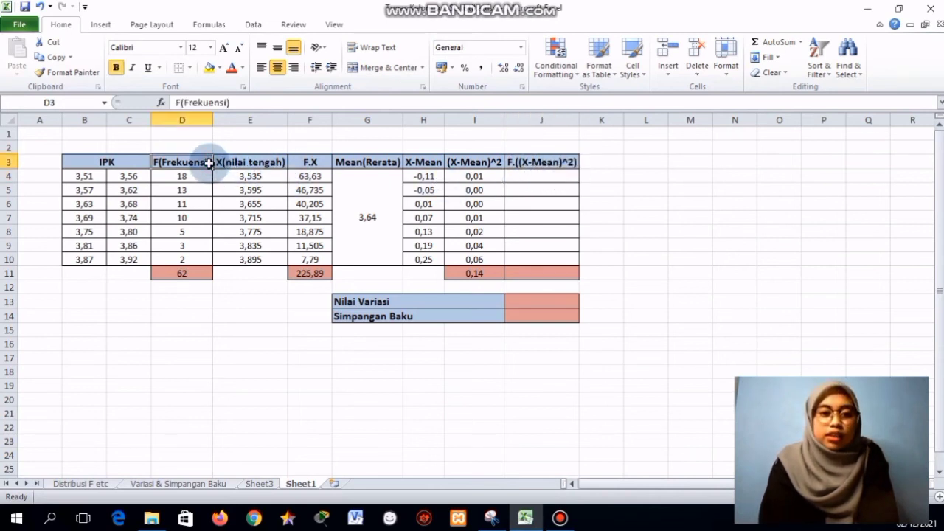
left_click(460, 163)
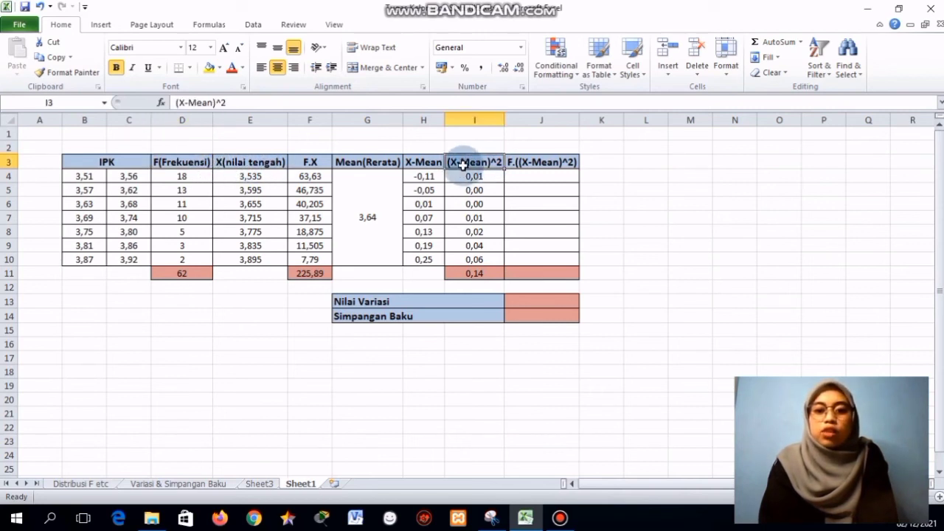
left_click(509, 174)
type("=")
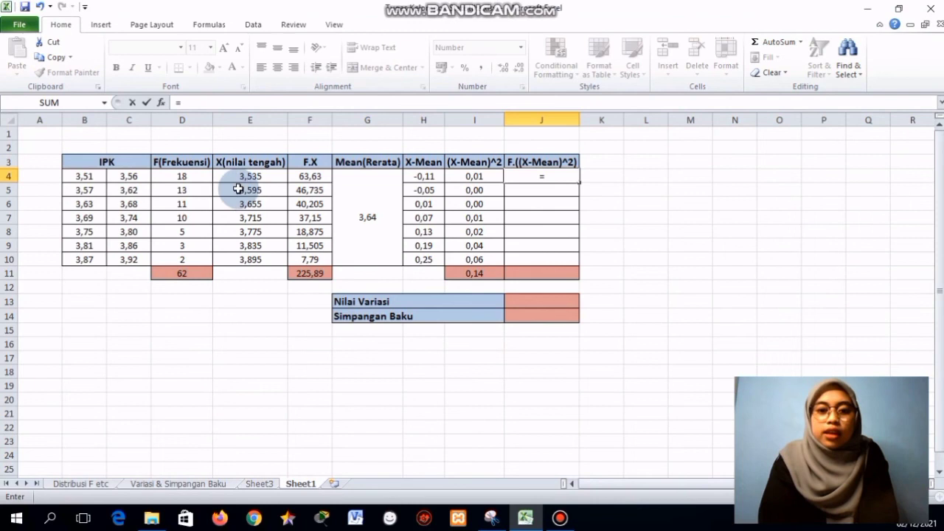
left_click(189, 179)
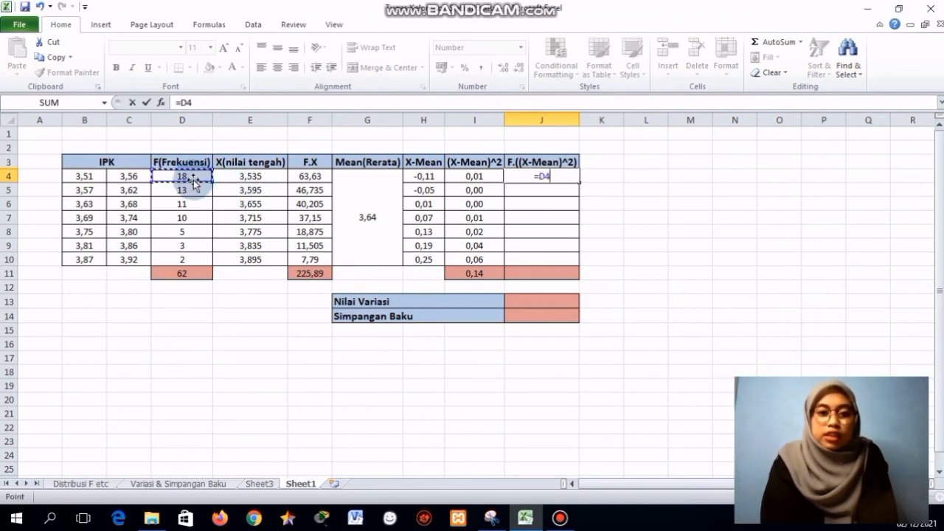
type("*")
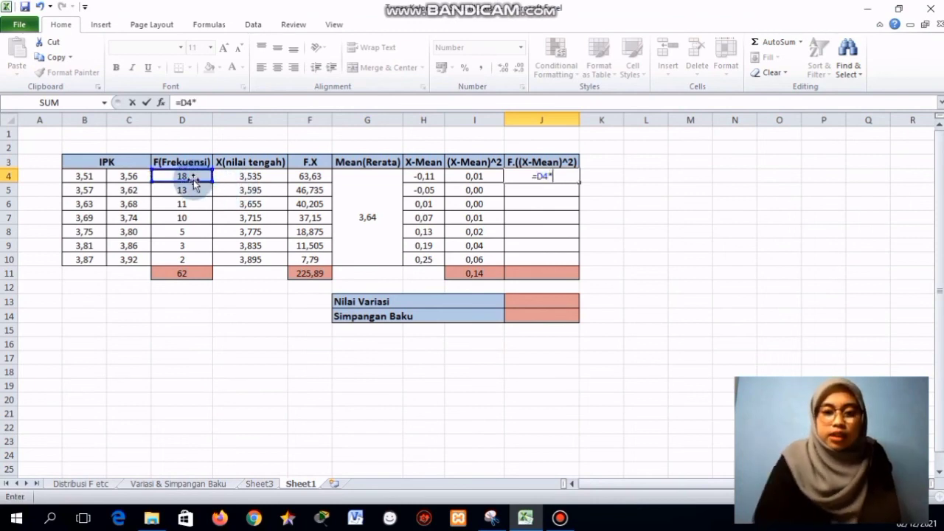
left_click(460, 175)
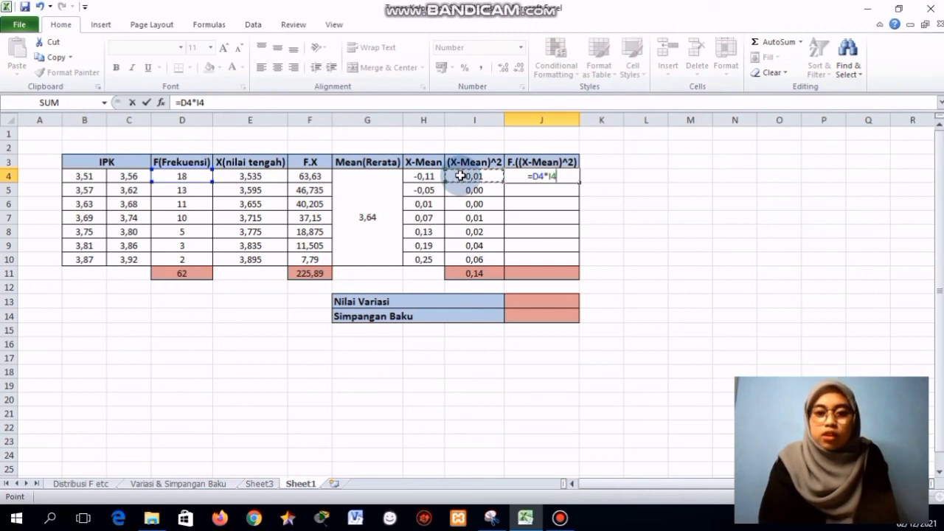
key("Return")
left_click(570, 178)
left_click_drag(572, 184, 578, 260)
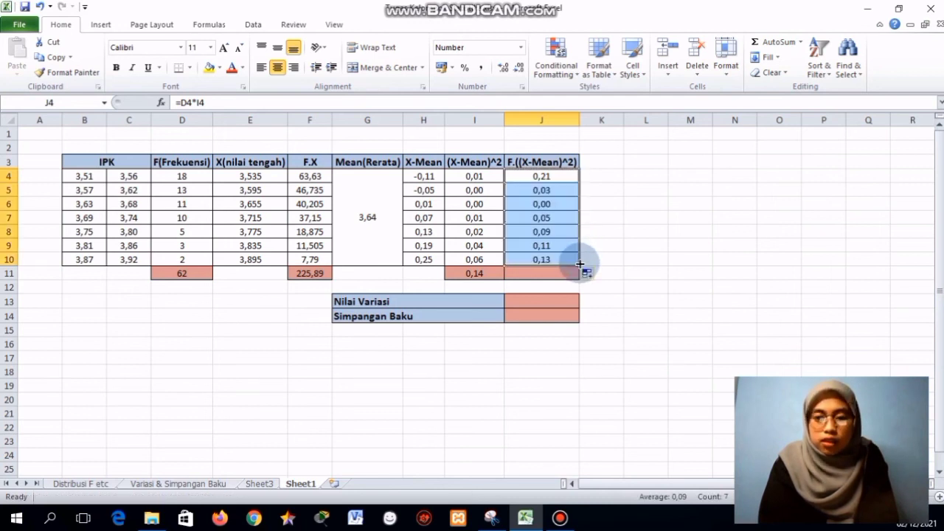
Total the F.((X-Mean)^2) column in J11 with =SUM(J4:J10)
left_click(545, 274)
type("=")
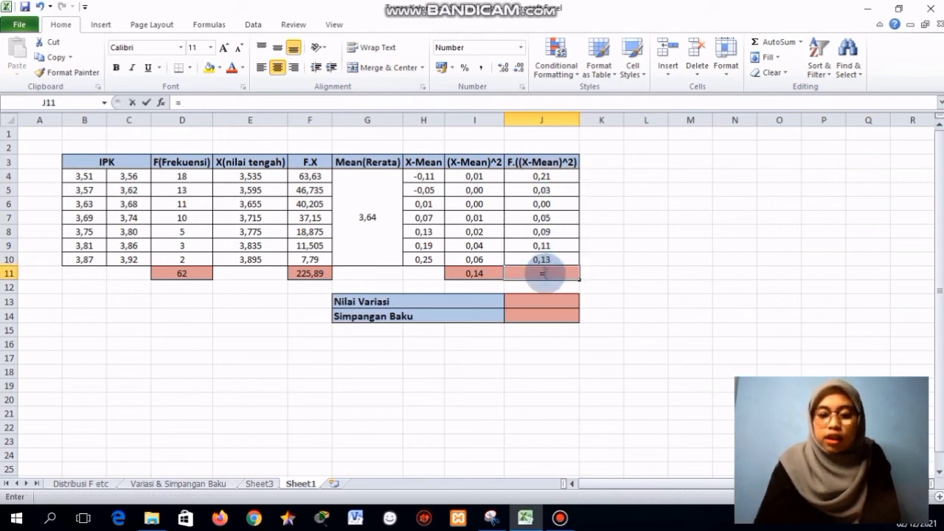
type("su")
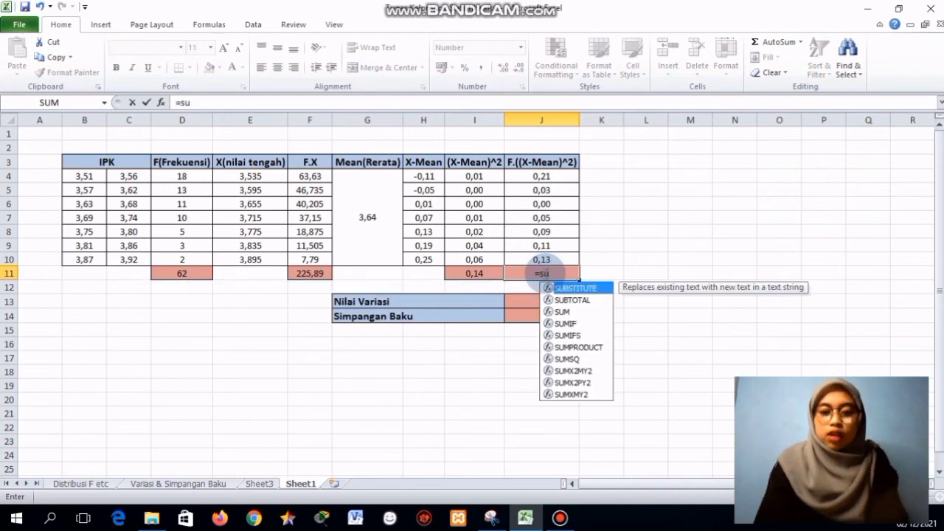
type("m")
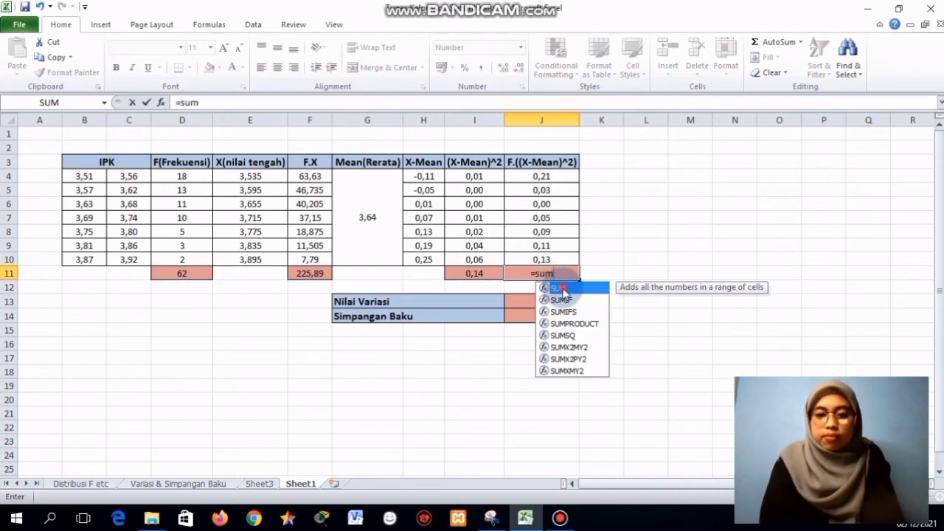
double_click(565, 288)
left_click_drag(543, 176, 553, 256)
type(")")
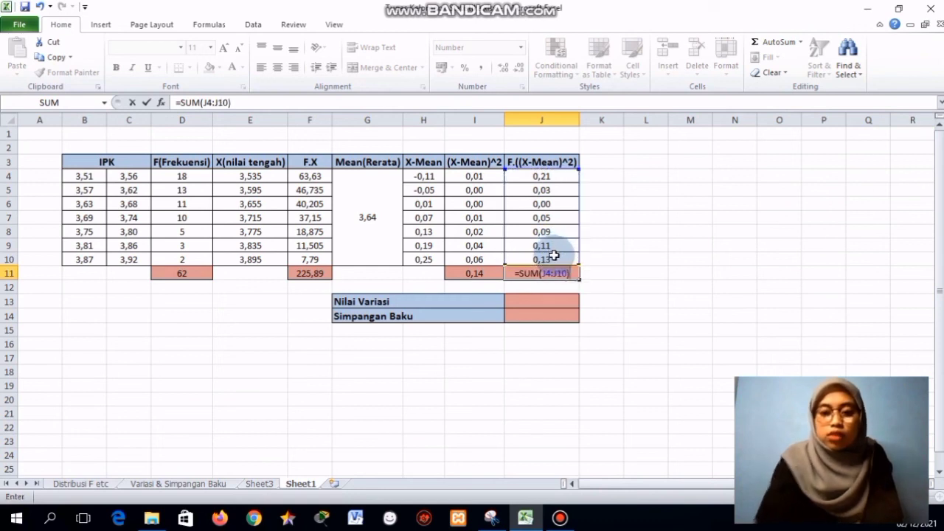
key("Return")
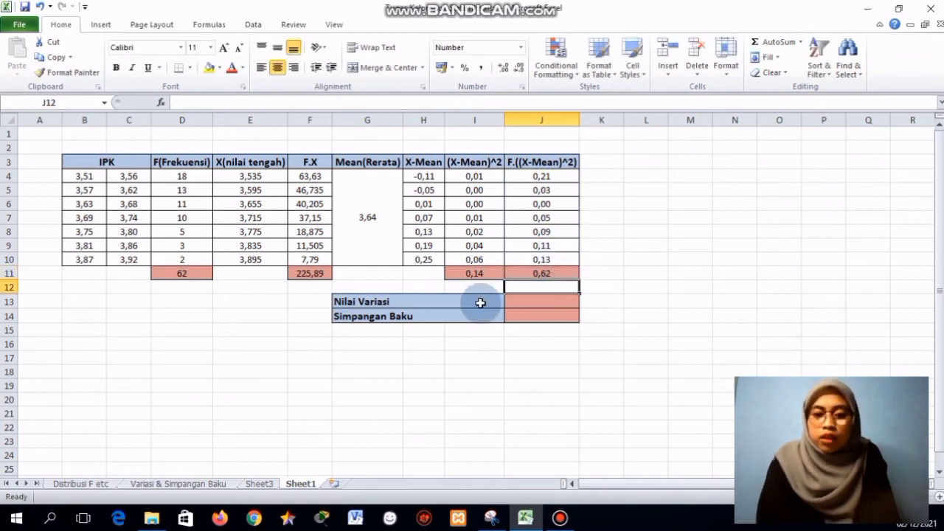
left_click(384, 302)
left_click(388, 315)
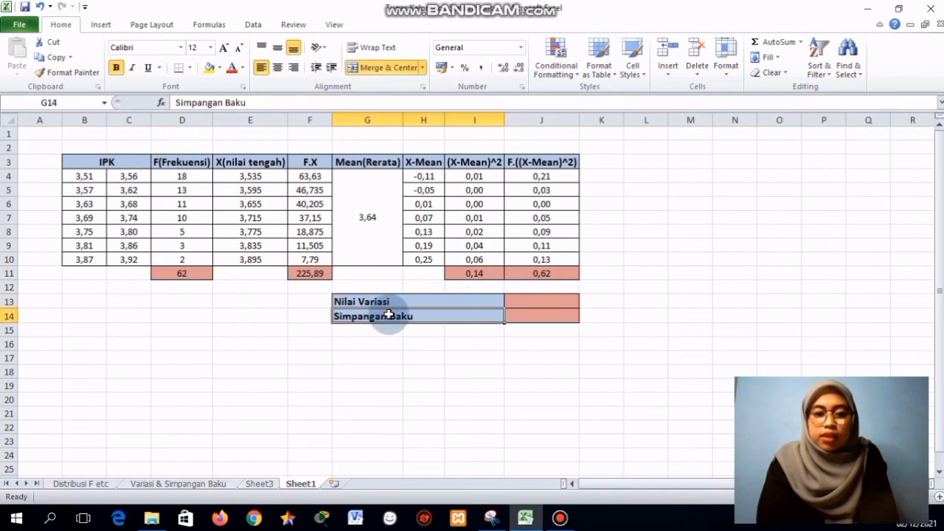
left_click(525, 276)
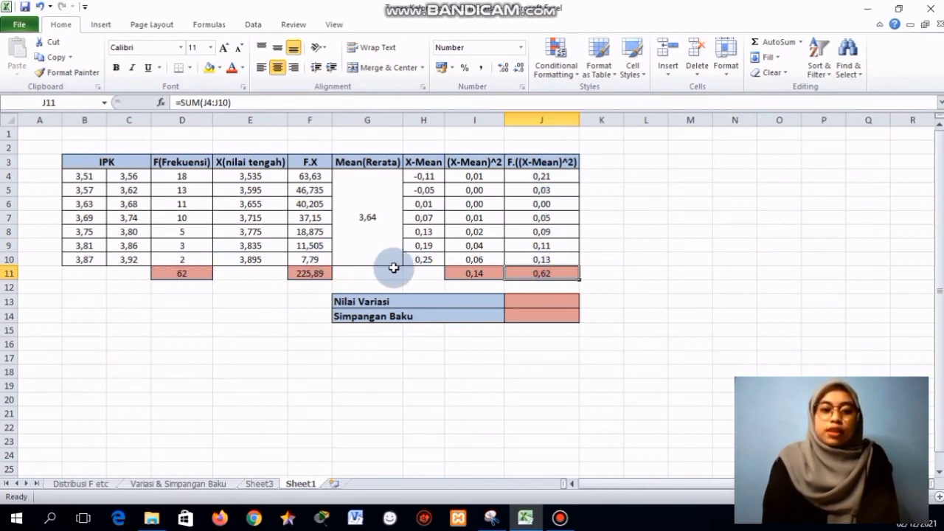
Calculate the variance (Nilai Variasi) in J13 with =J11/D11, dividing the F.((X-Mean)^2) total by the total frequency
left_click(517, 300)
type("=")
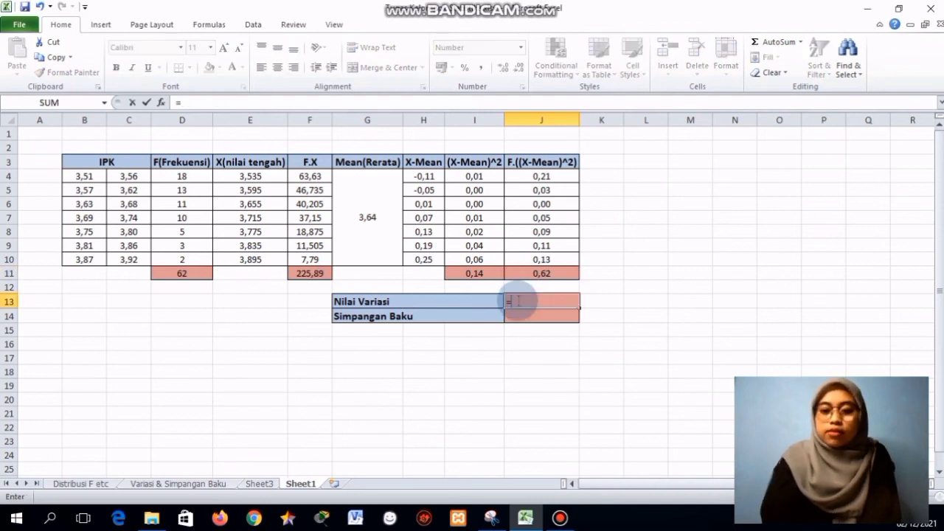
left_click(542, 273)
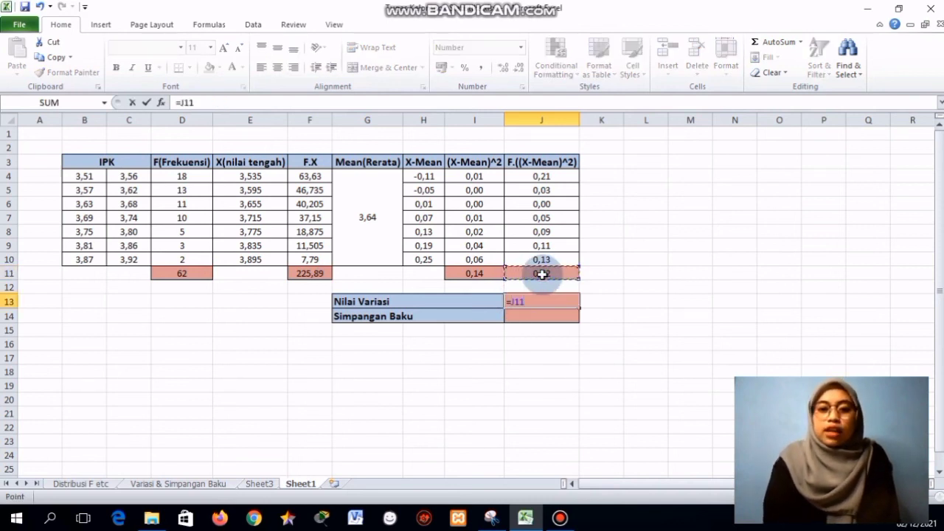
type("/")
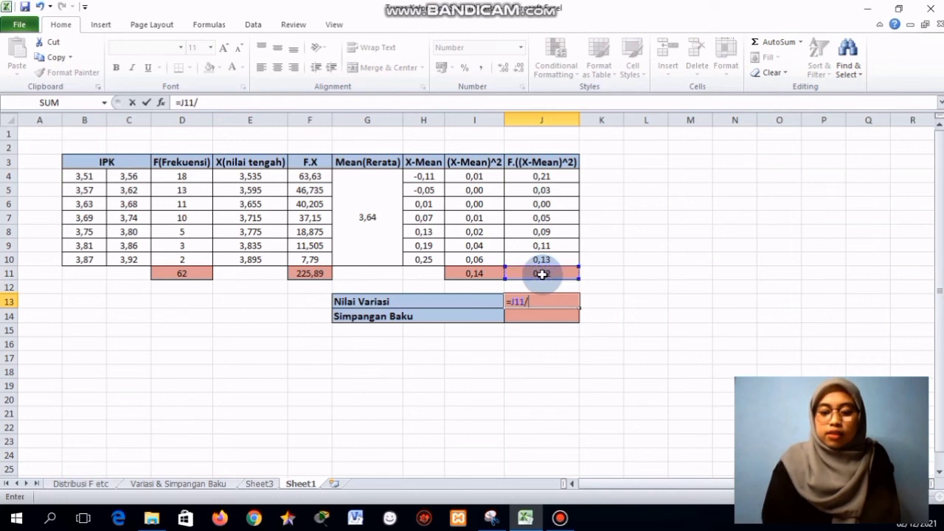
left_click(198, 274)
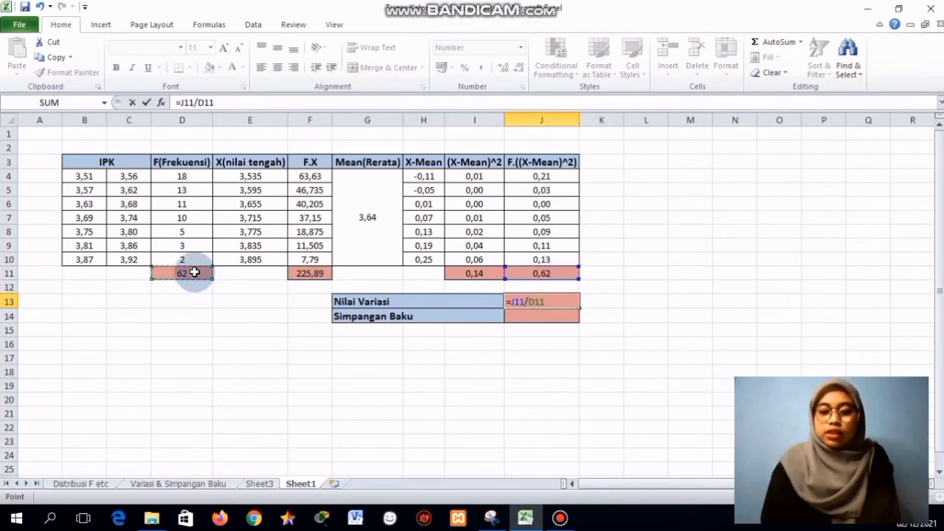
key("Return")
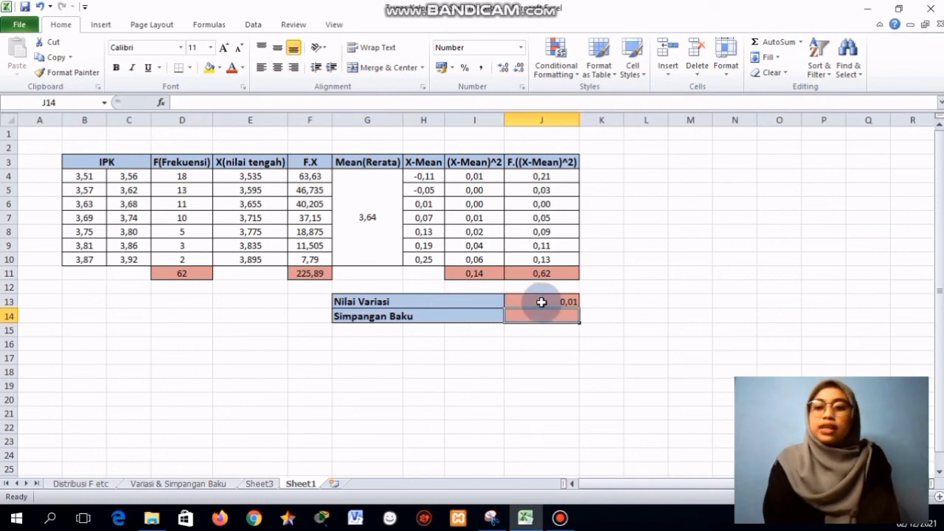
Calculate the standard deviation (Simpangan Baku) in J14 as the square root of the variance with =SQRT(J13)
type("=sqrt")
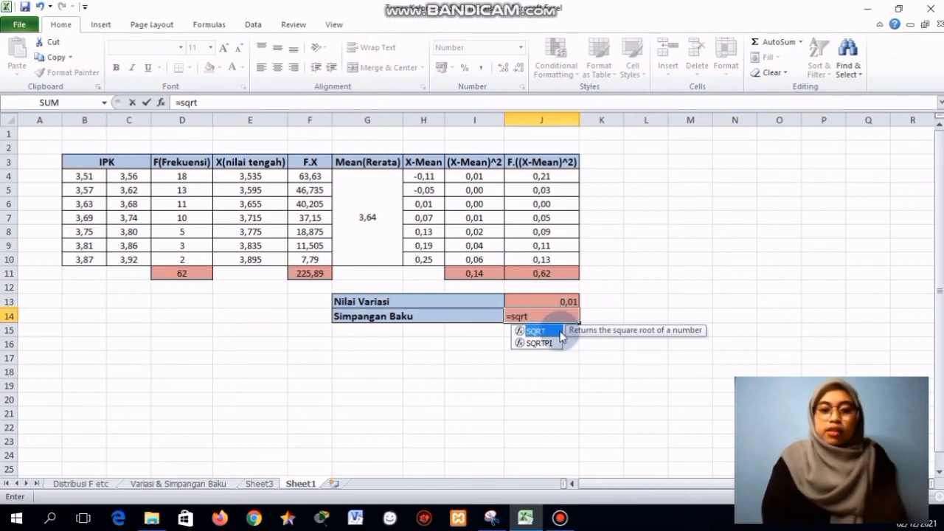
double_click(549, 332)
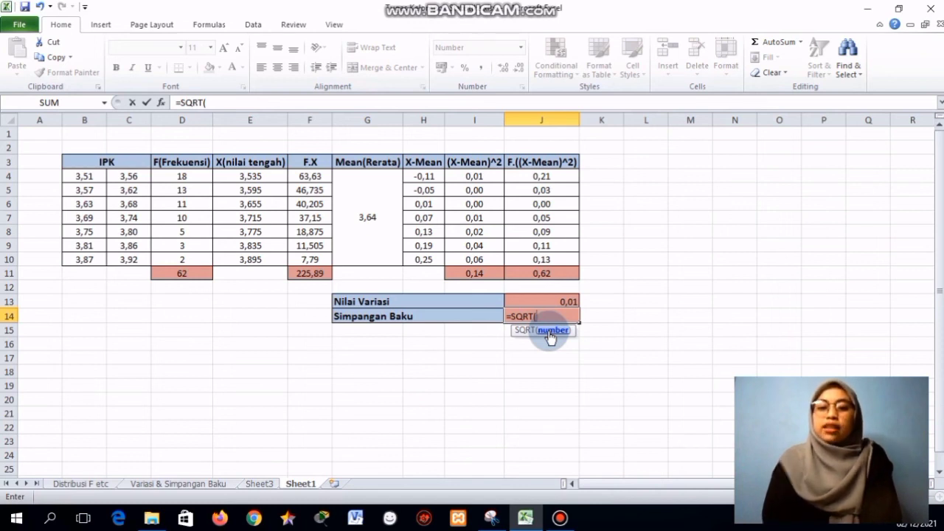
left_click(551, 299)
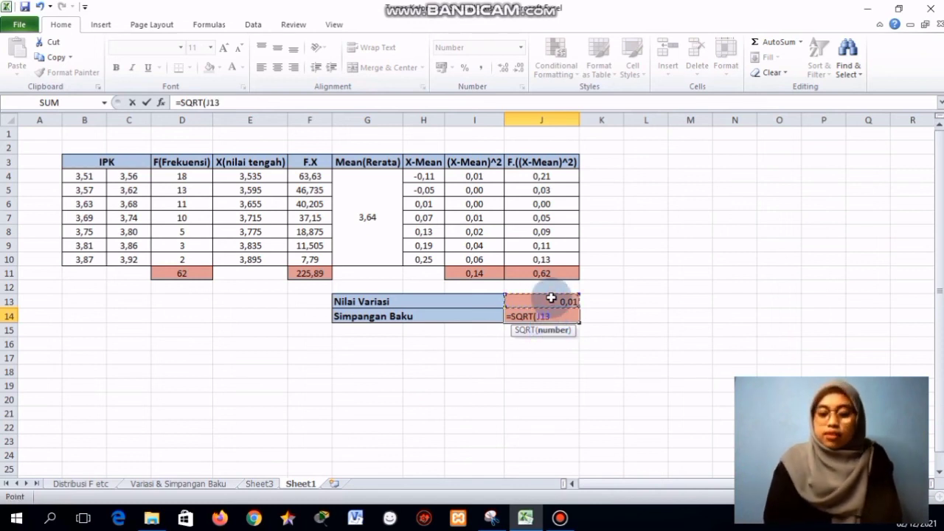
type(")")
key("Return")
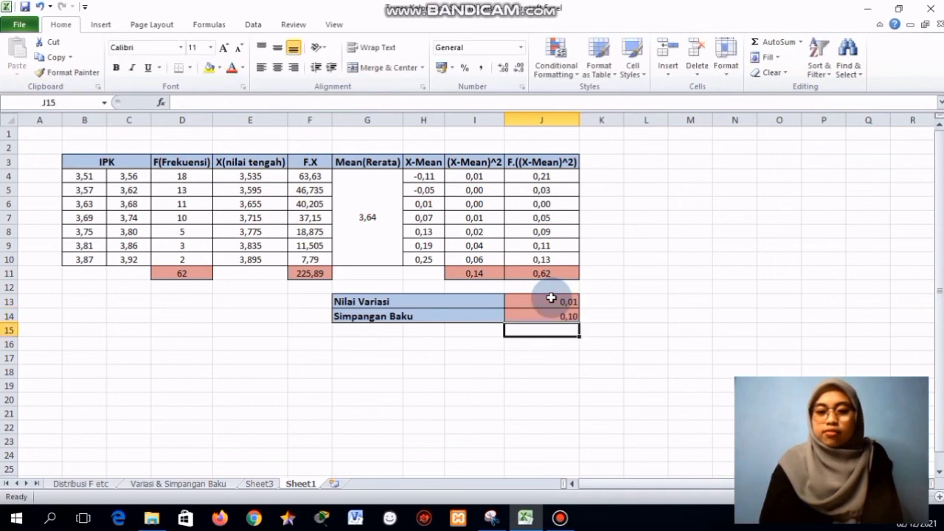